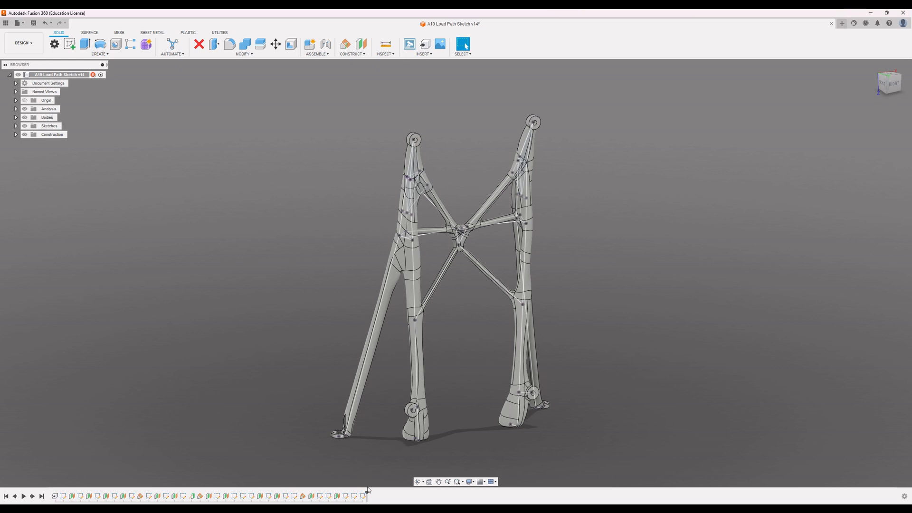
Step: Roll the design history back to just after the first sketch and its following plane, and open that first sketch for editing
left_click_drag(366, 493, 313, 486)
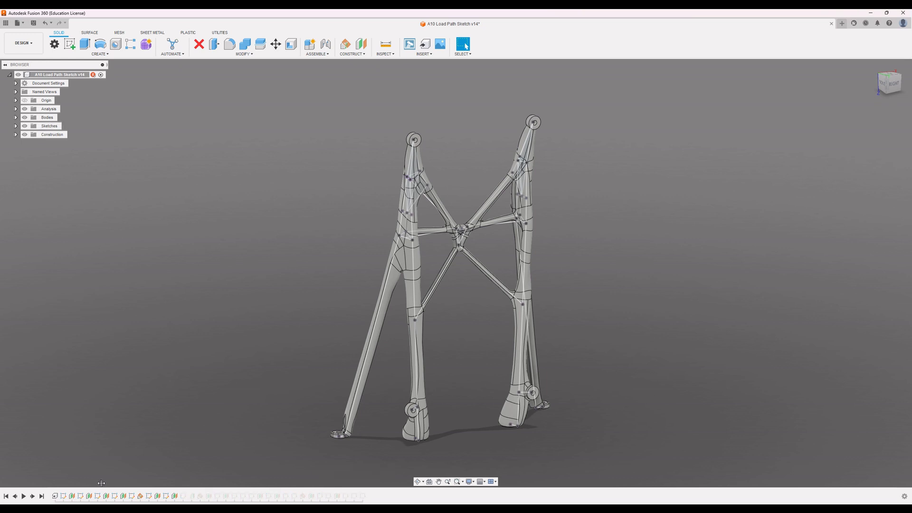
mouse_move(102, 483)
left_mouse_down()
mouse_move(59, 490)
mouse_move(75, 492)
left_mouse_up()
right_click(64, 496)
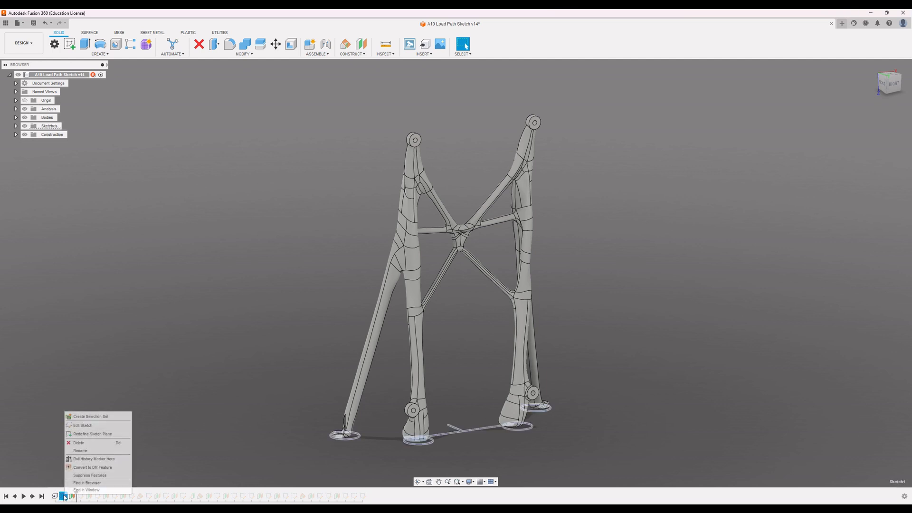
left_click(91, 425)
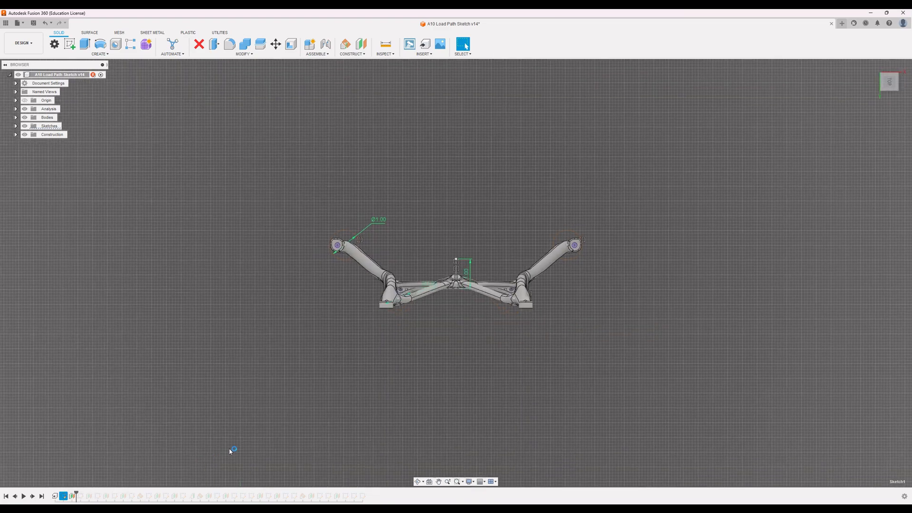
middle_click_drag(459, 353, 411, 390, "shift")
scroll(457, 371, "up", 3)
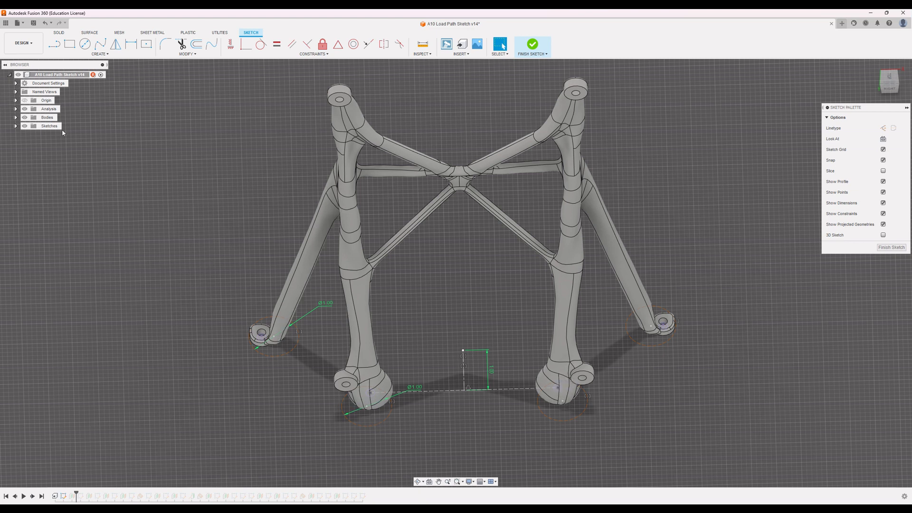
Step: Edit the Section1 analysis, moving its cut plane to a distance of -8.70 in so it slices just above the feet
left_click(25, 109)
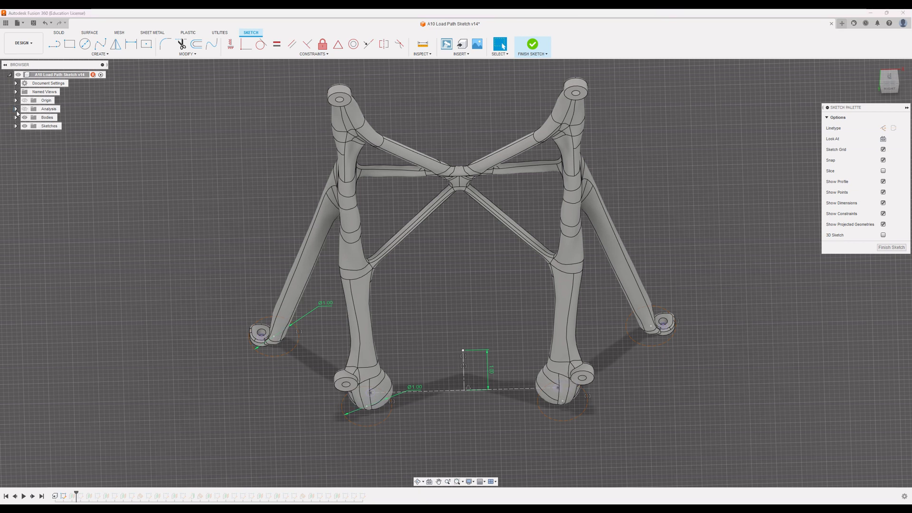
left_click(16, 109)
right_click(48, 119)
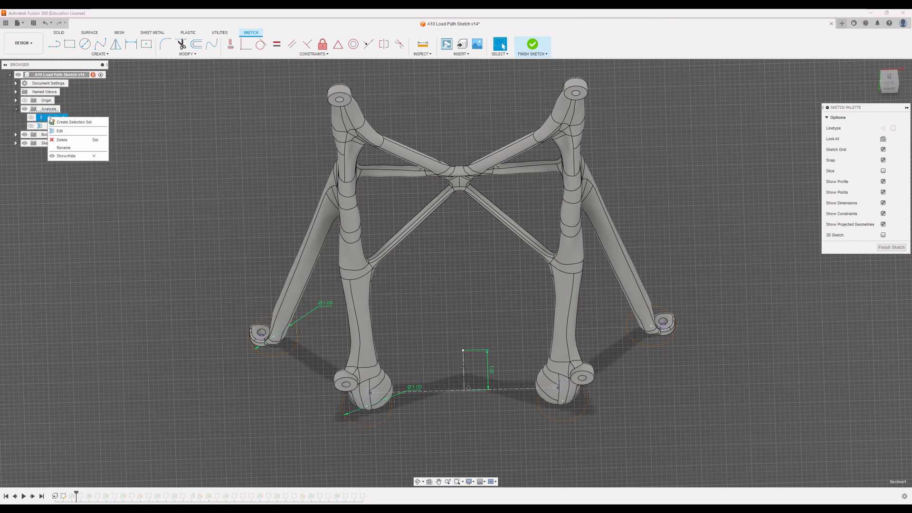
left_click(67, 133)
left_click_drag(349, 75, 420, 325)
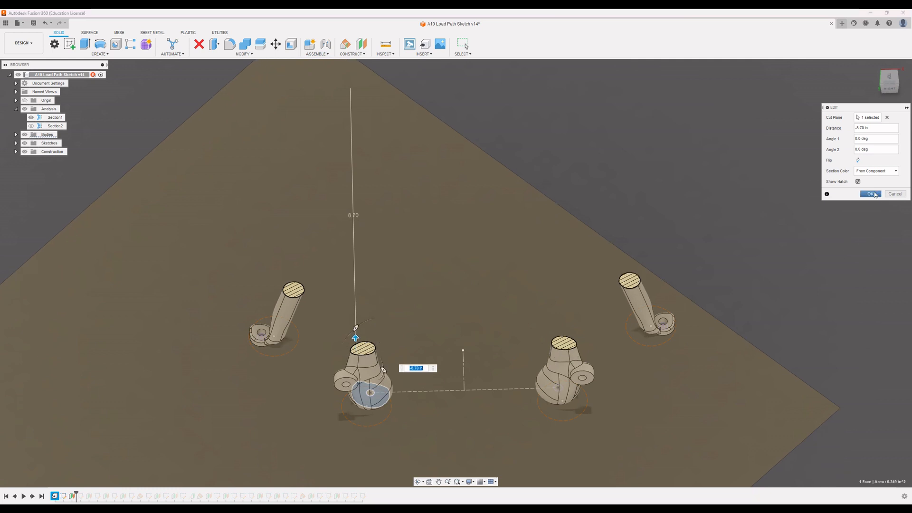
left_click(870, 193)
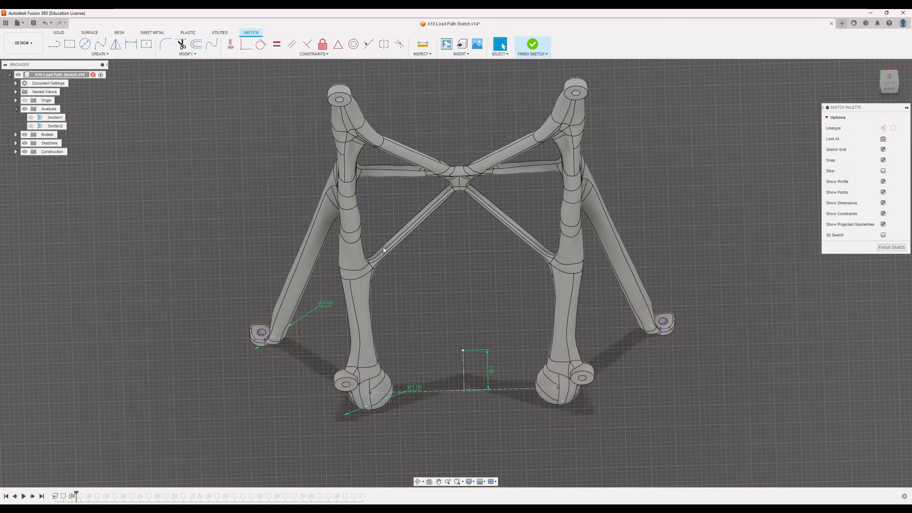
Step: Examine how the sketched 1.00 diameter circles and centre construction lines relate to the four sectioned feet, and finish the sketch
middle_click_drag(463, 223, 472, 322, "shift")
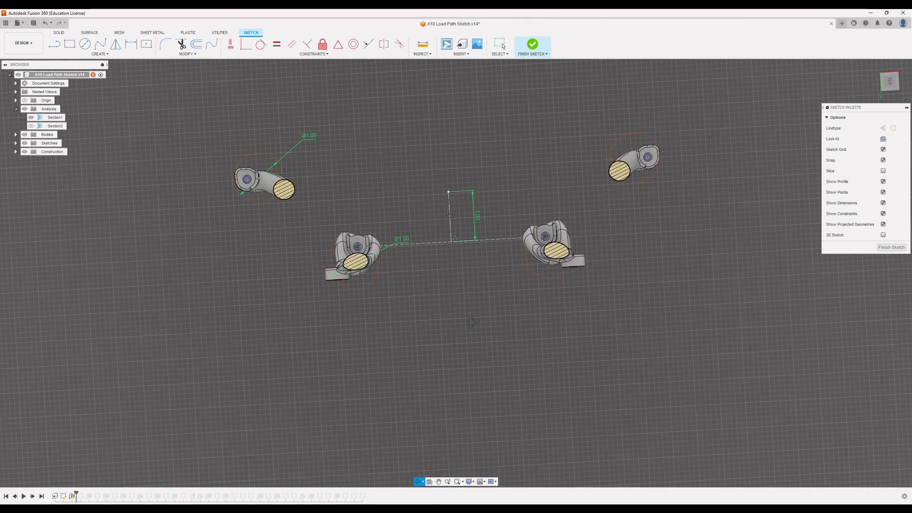
middle_click_drag(368, 268, 378, 275, "shift")
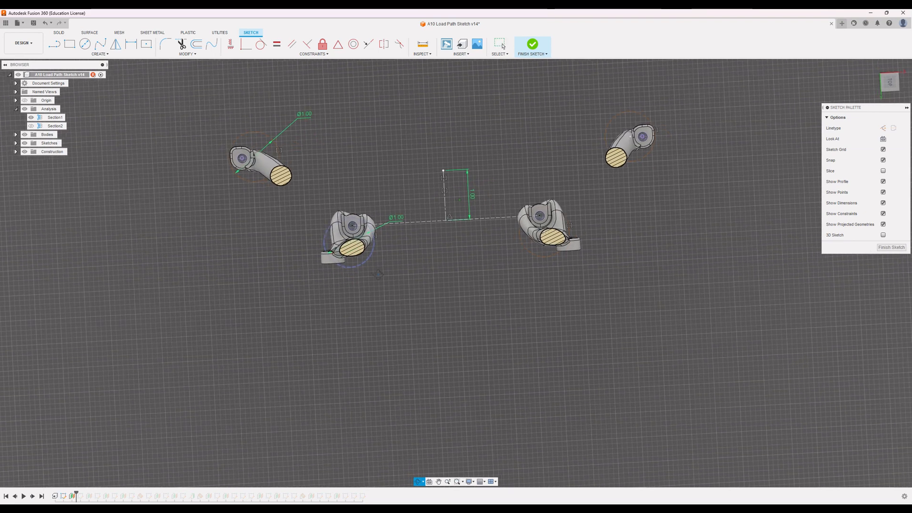
key("Escape")
scroll(237, 151, "up", 5)
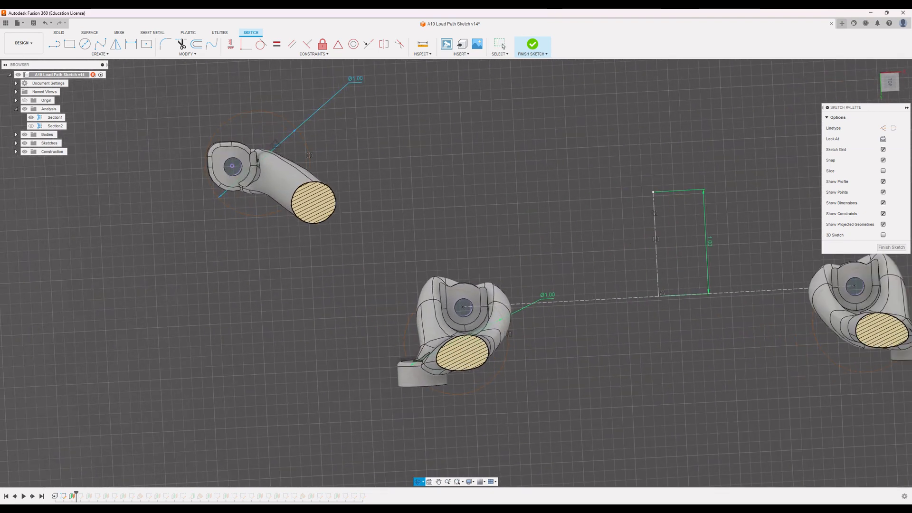
middle_click_drag(274, 143, 267, 144, "shift")
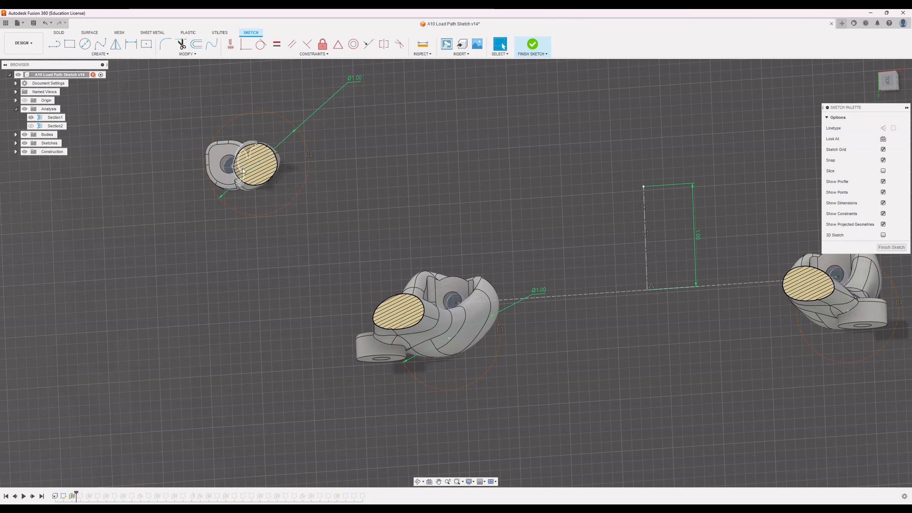
middle_click_drag(242, 171, 289, 172, "shift")
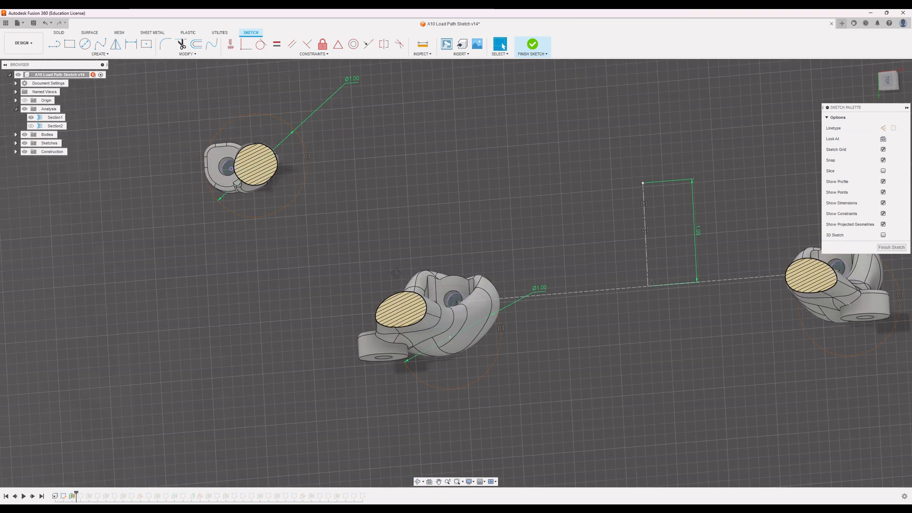
mouse_move(404, 333)
middle_mouse_down("shift")
mouse_move(479, 359)
mouse_move(495, 346)
mouse_move(428, 344)
mouse_move(489, 333)
mouse_move(554, 341)
middle_mouse_up("shift")
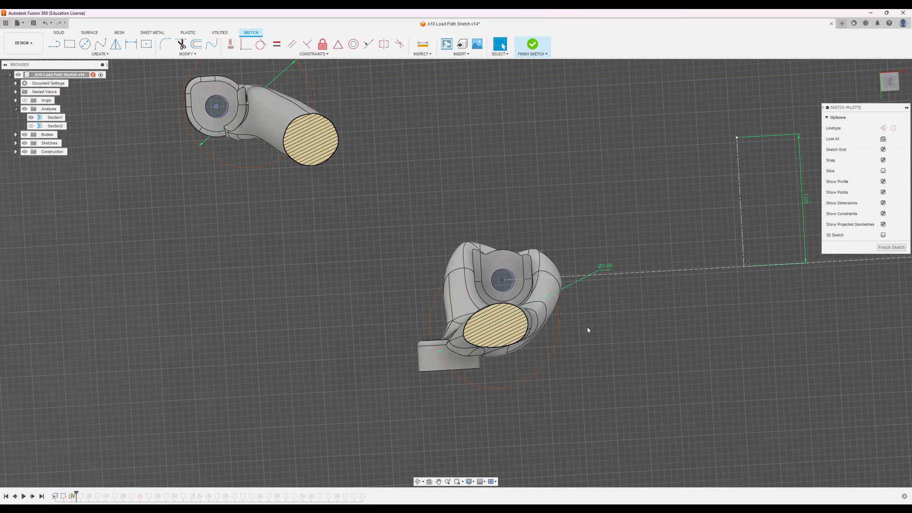
scroll(589, 328, "down", 3)
middle_click_drag(724, 312, 380, 333)
mouse_move(567, 241)
middle_mouse_down("shift")
mouse_move(585, 230)
mouse_move(556, 242)
mouse_move(550, 263)
mouse_move(554, 251)
middle_mouse_up("shift")
scroll(552, 267, "up", 5)
scroll(554, 252, "down", 8)
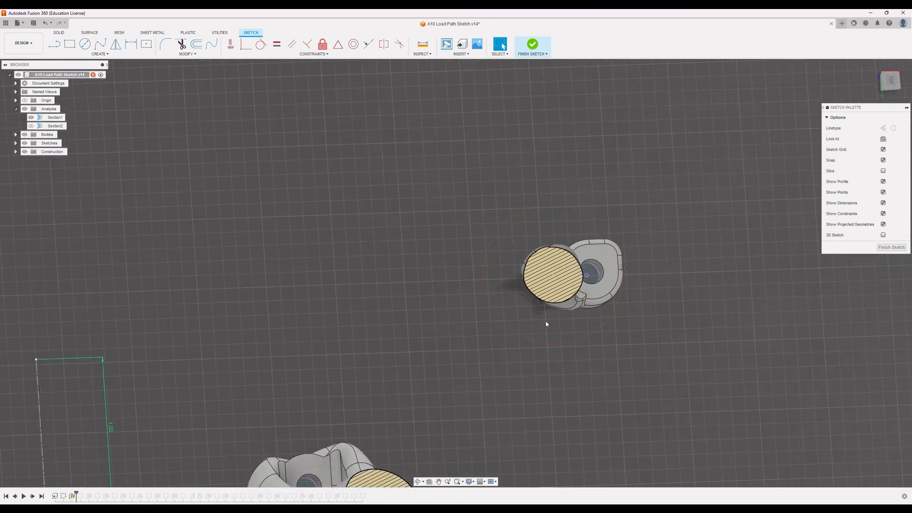
middle_click_drag(339, 337, 559, 293, "shift")
middle_click_drag(599, 314, 548, 215)
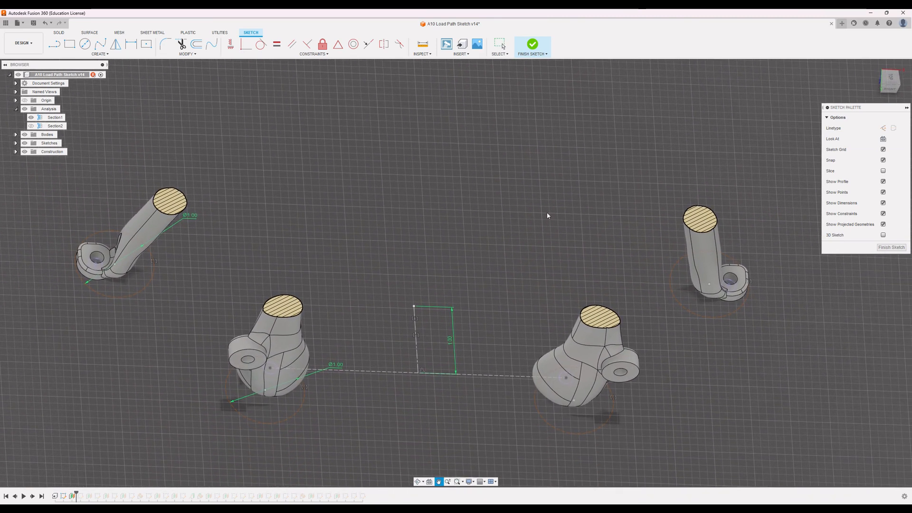
scroll(418, 283, "down", 1)
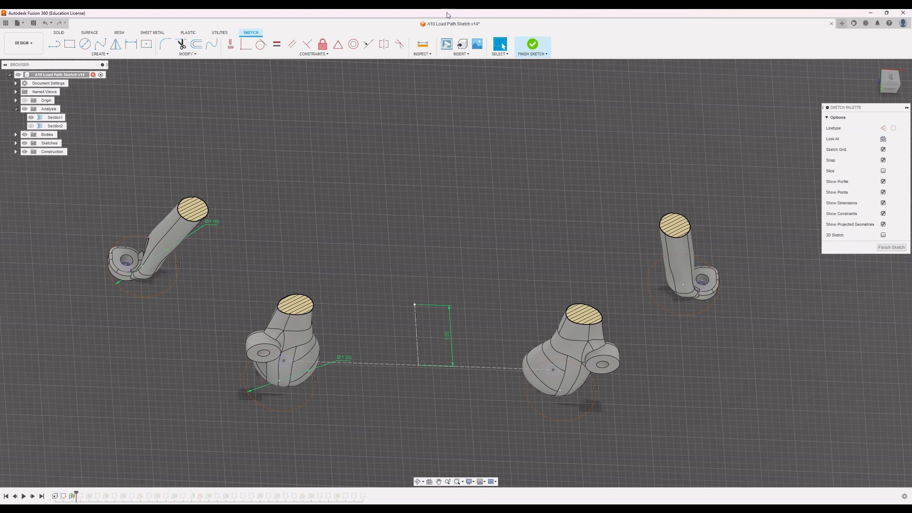
scroll(591, 300, "down", 2)
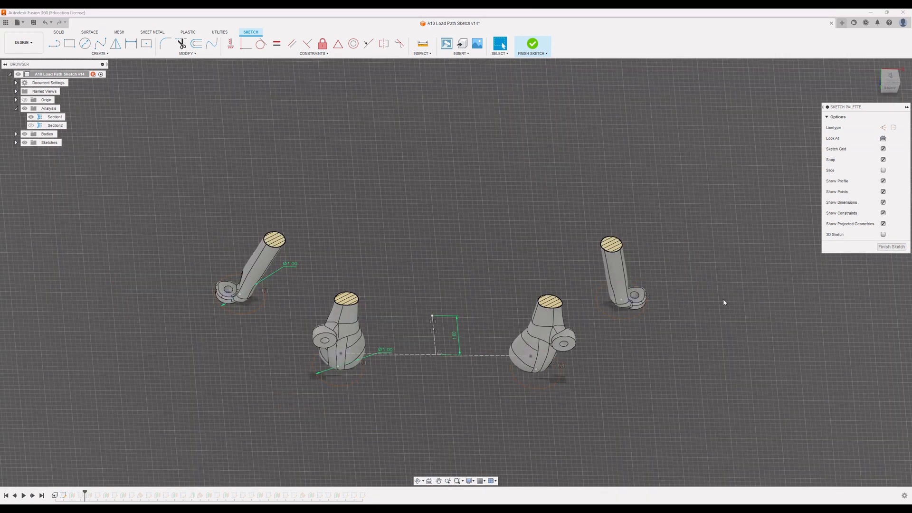
left_click(895, 248)
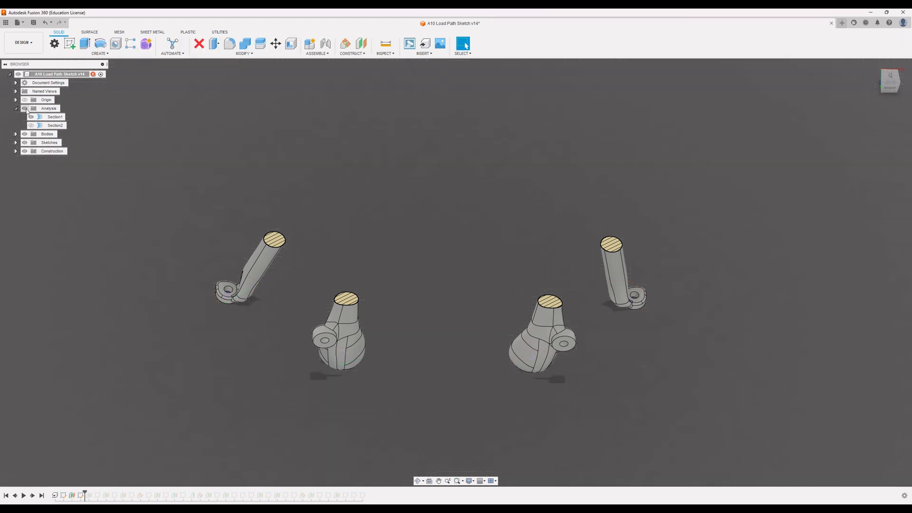
Step: Move the Section1 cut plane a further -0.90 in so it passes through the side lugs' holes
right_click(50, 119)
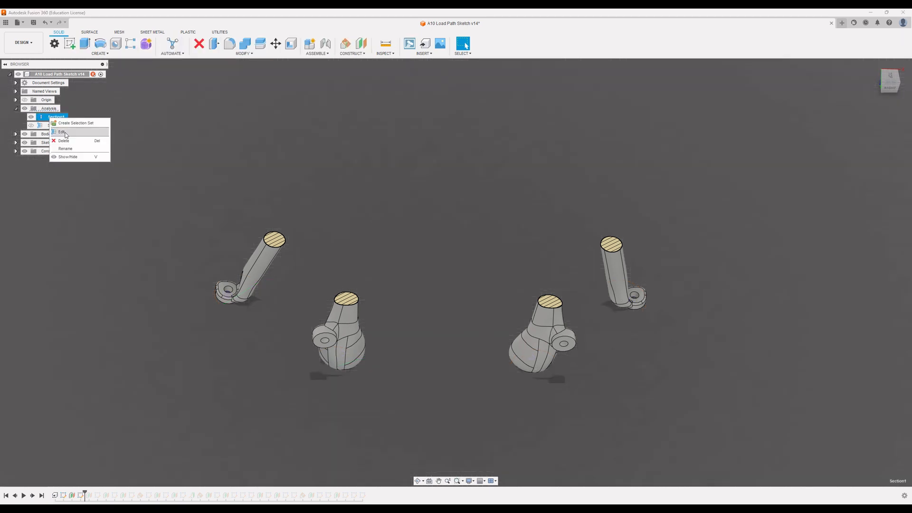
left_click(62, 132)
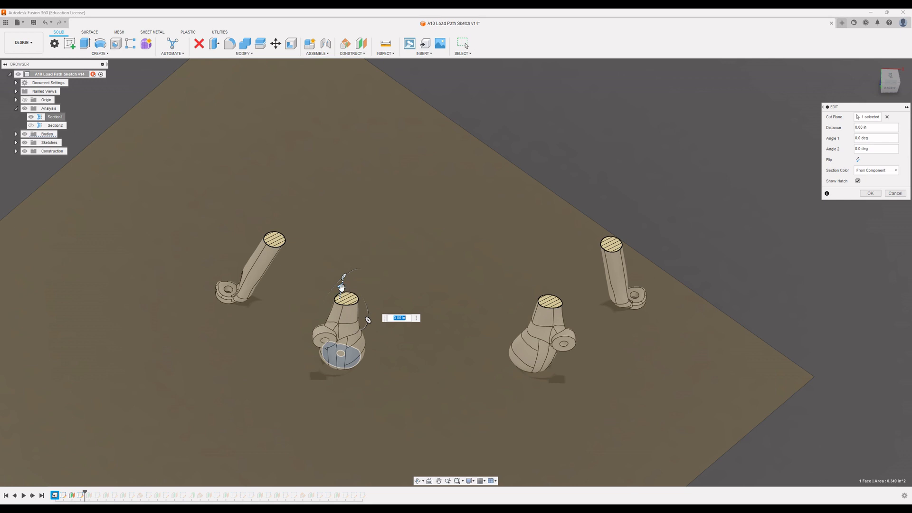
left_click_drag(341, 287, 335, 316)
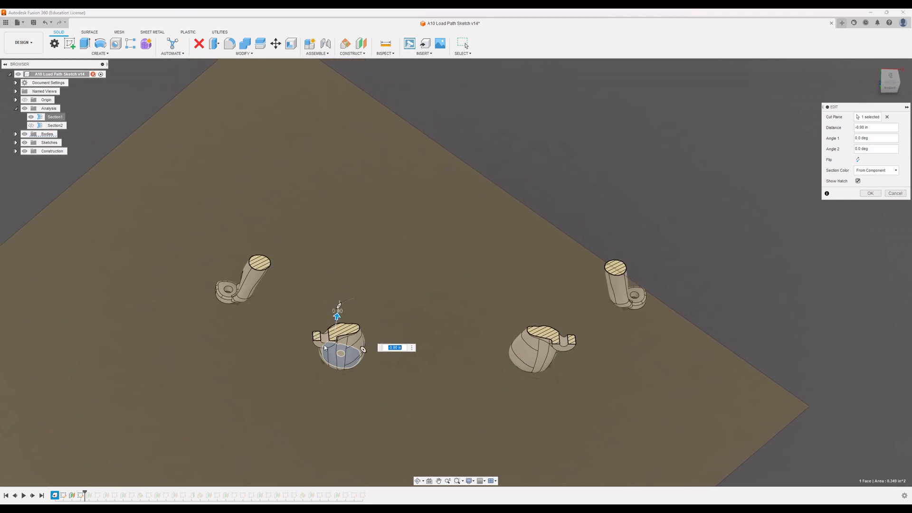
scroll(316, 350, "up", 5)
middle_click_drag(488, 292, 511, 259, "shift")
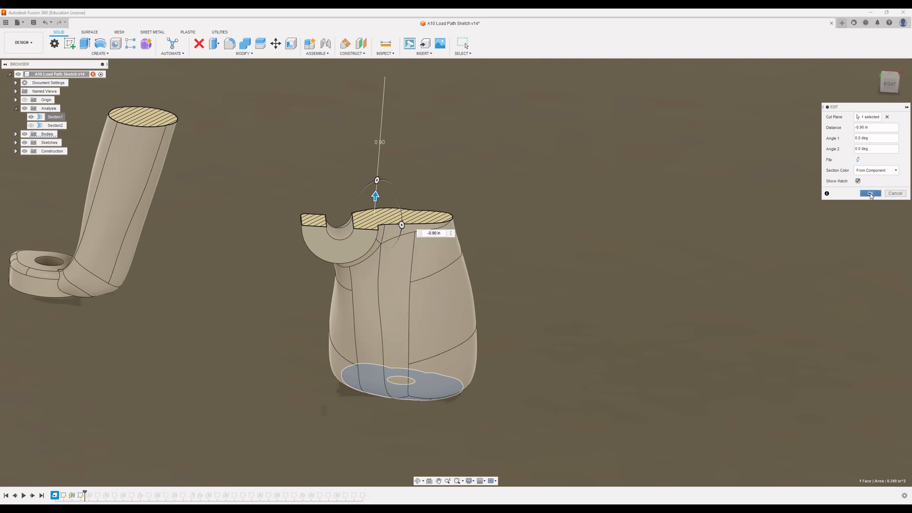
left_click(870, 193)
scroll(448, 277, "down", 4)
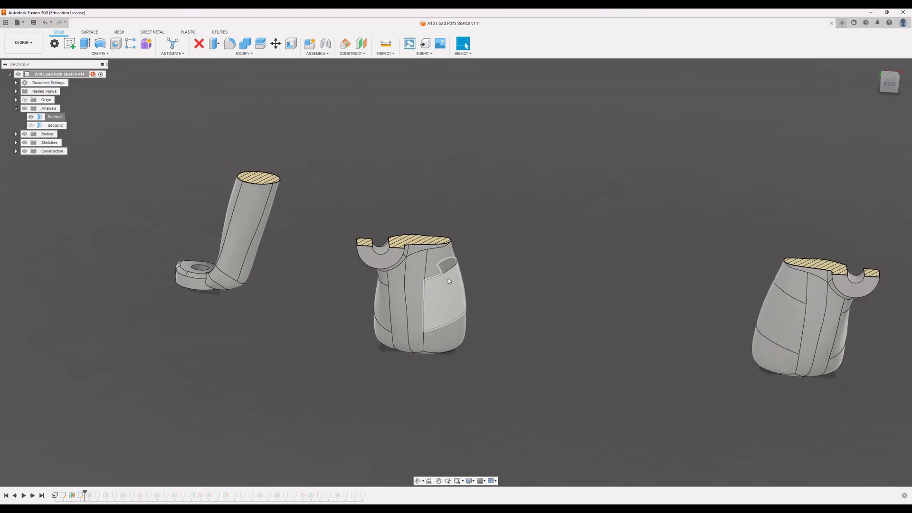
Step: Open the second sketch in the history for editing and inspect its projected geometry around the sectioned lug hole
right_click(80, 496)
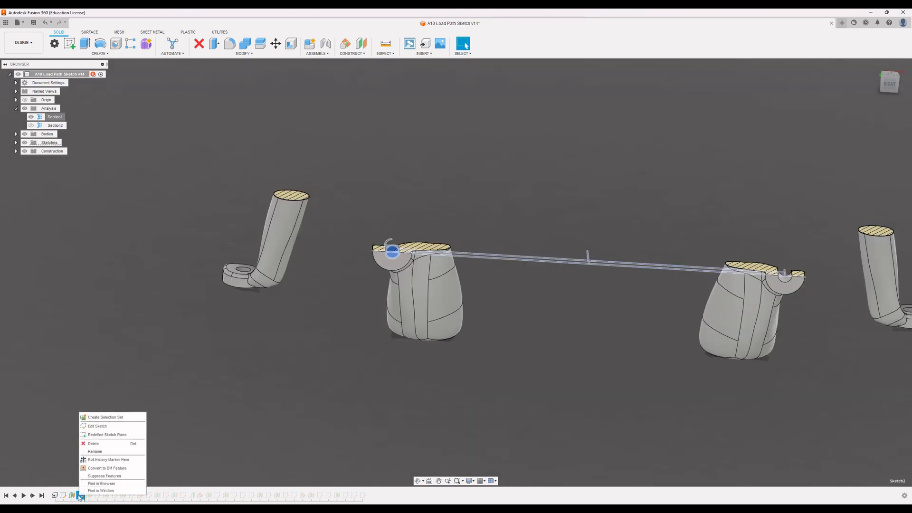
left_click(108, 425)
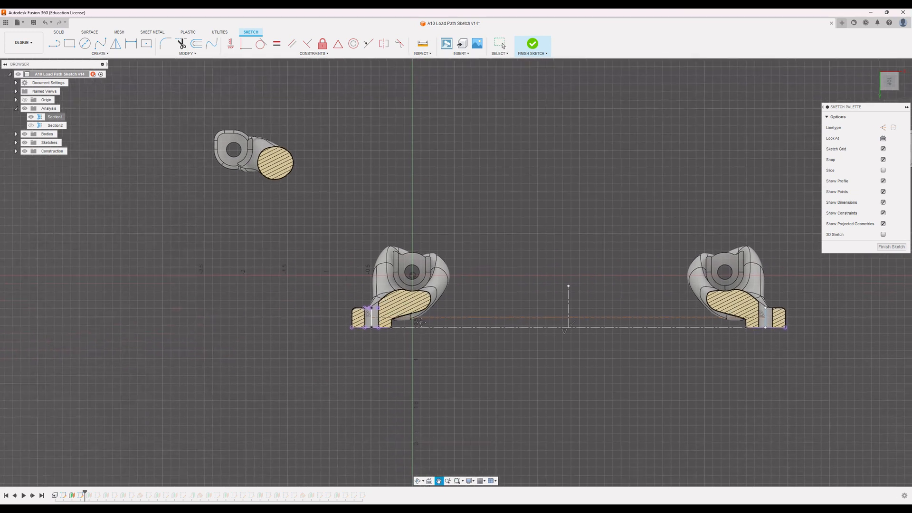
scroll(362, 245, "up", 5)
middle_click_drag(395, 318, 393, 276, "shift")
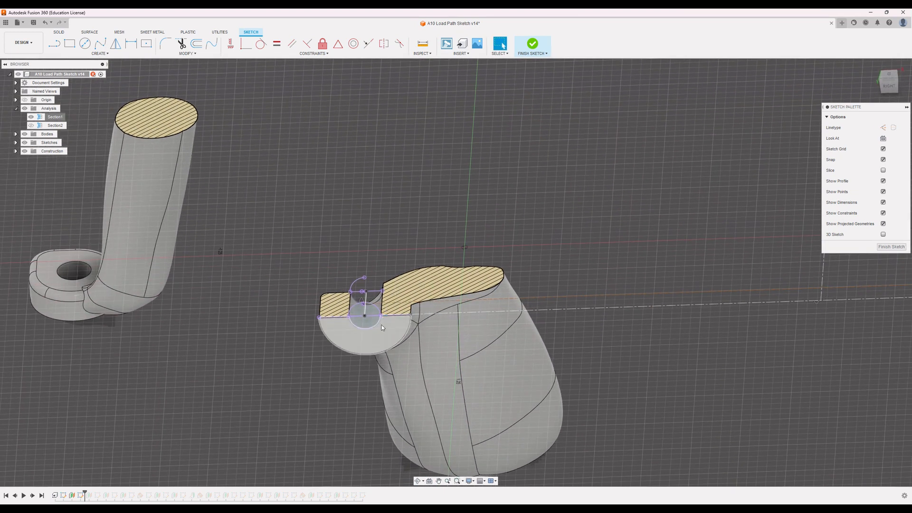
Step: Look up the description of the sketch Project command among the Project / Include options
left_click(113, 55)
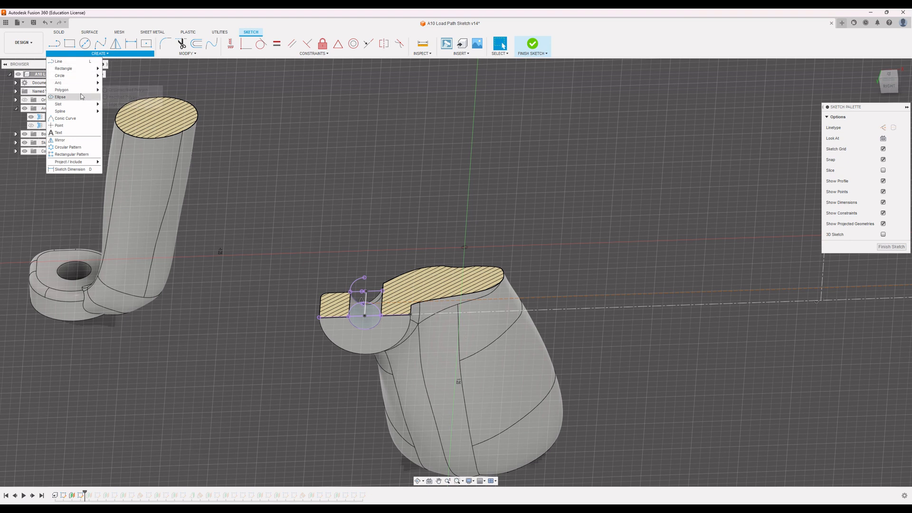
mouse_move(78, 165)
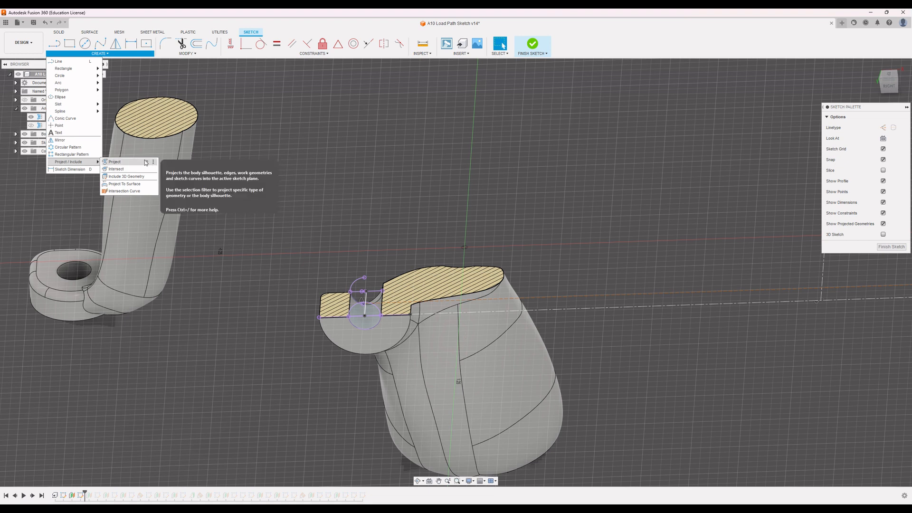
left_click(366, 247)
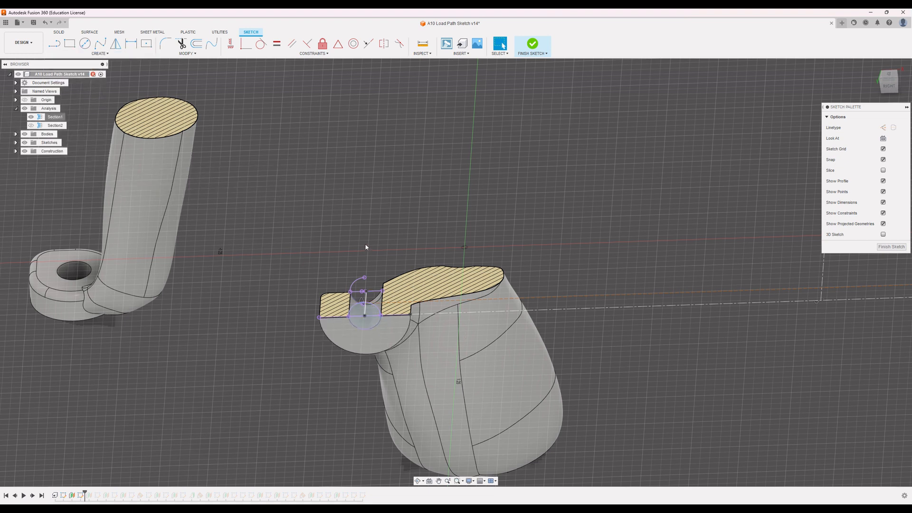
Step: Examine the lug hole's axis line and the construction line joining both lugs, and finish the sketch
middle_click_drag(402, 278, 399, 296, "shift")
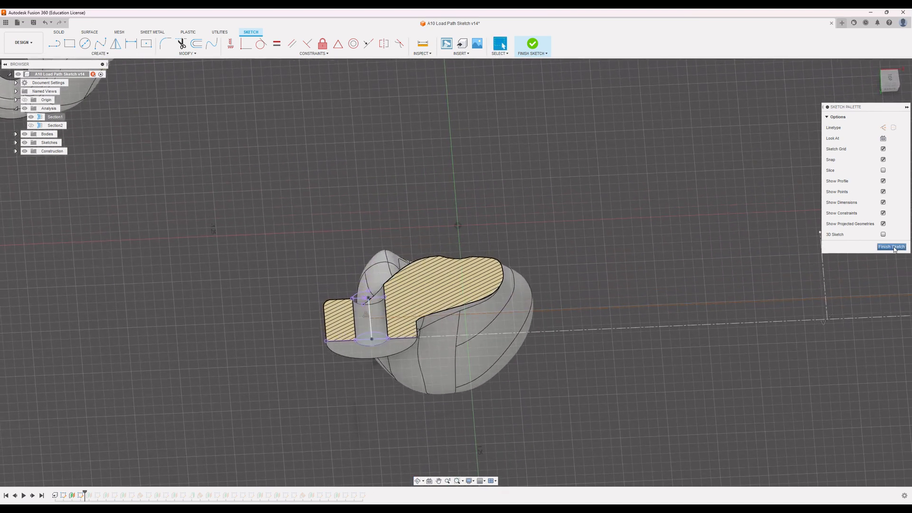
scroll(770, 299, "down", 5)
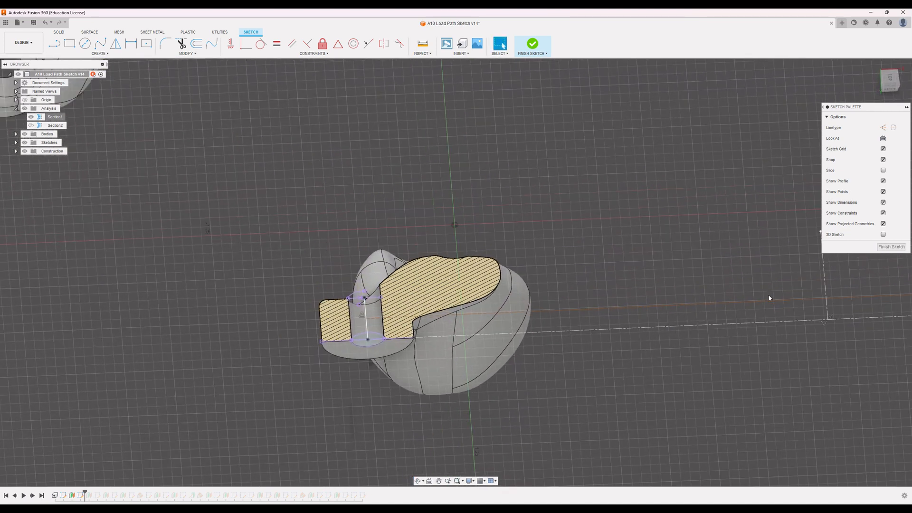
middle_click_drag(761, 290, 559, 287)
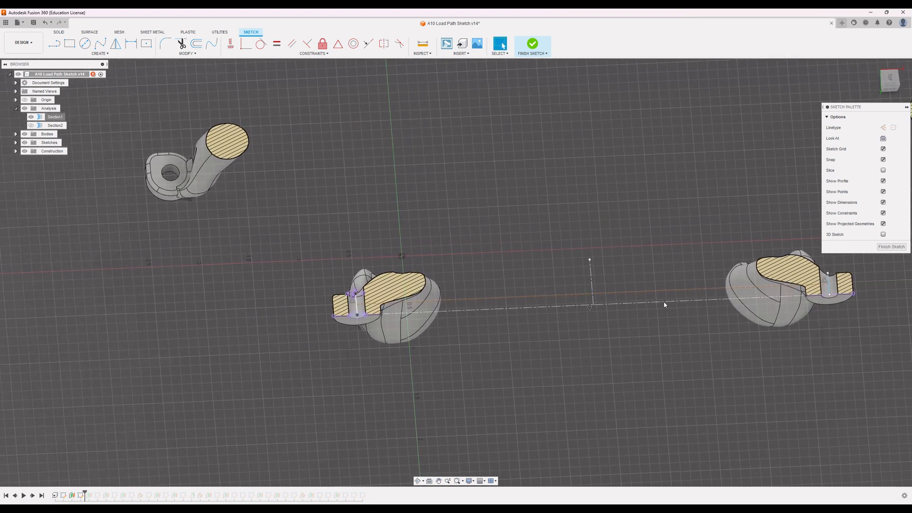
scroll(686, 302, "down", 1)
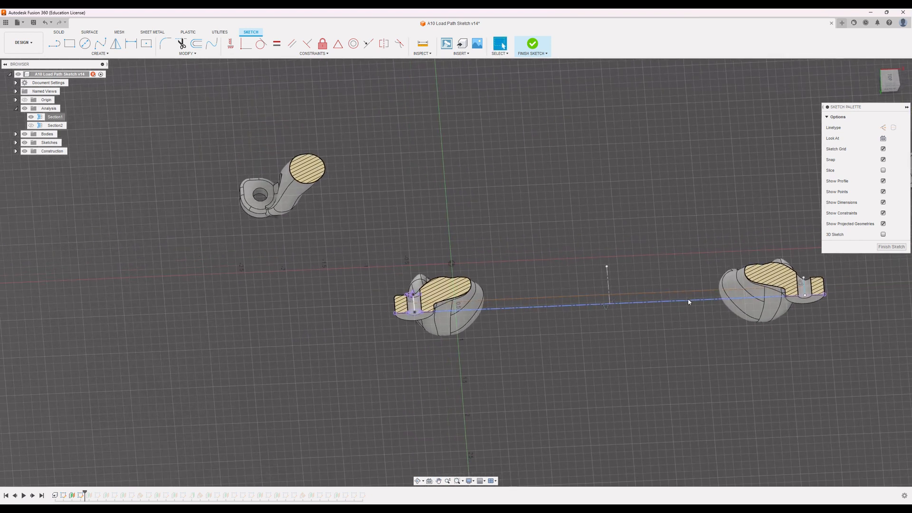
left_click(892, 247)
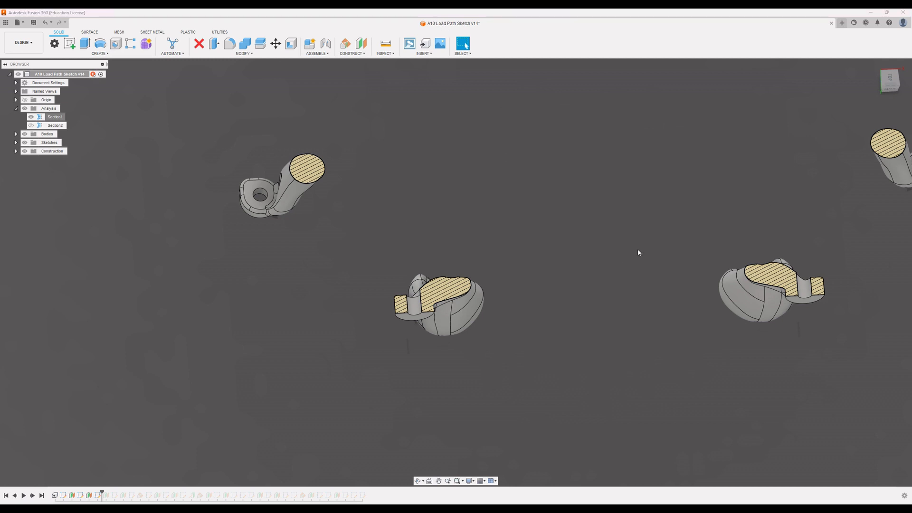
Step: Open Section1 for editing and raise its cut plane 4.90 in from the side lugs toward the upper leg junctions
scroll(719, 258, "down", 3)
middle_click_drag(843, 275, 714, 261, "shift")
scroll(715, 261, "down", 3)
middle_click_drag(704, 207, 598, 267)
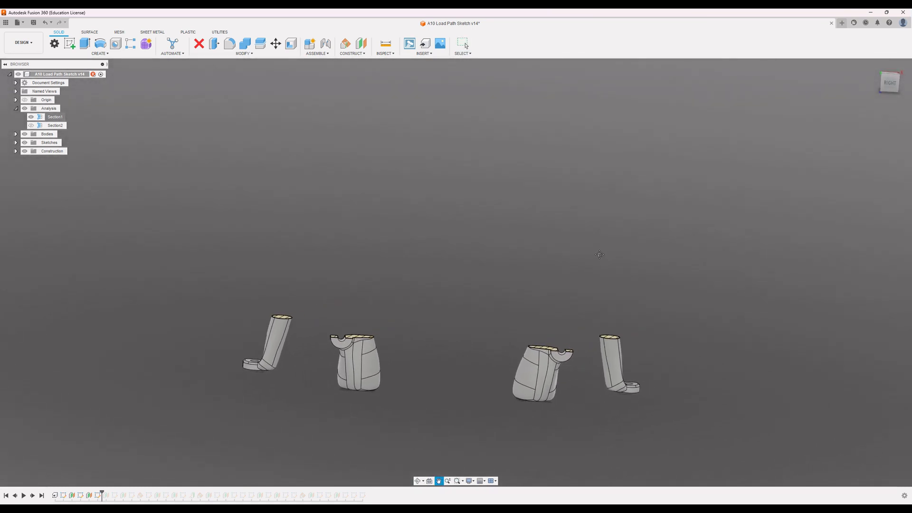
right_click(45, 117)
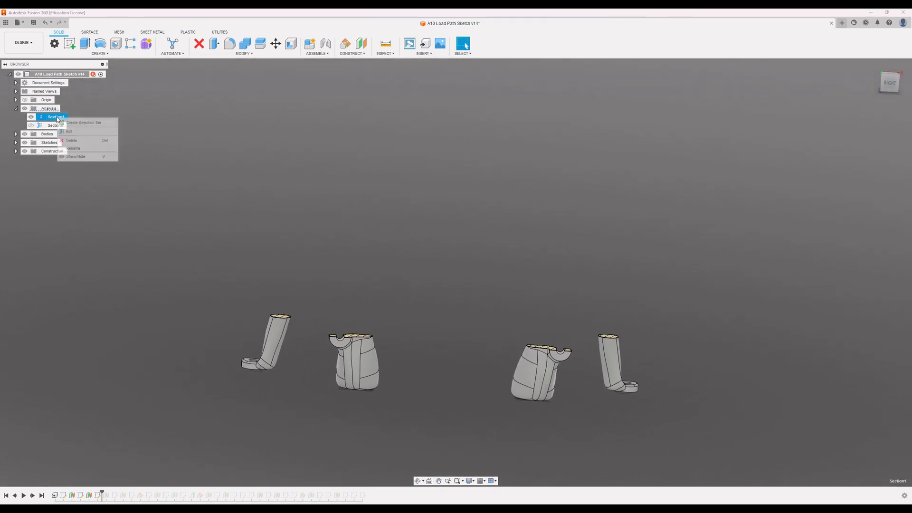
left_click(71, 132)
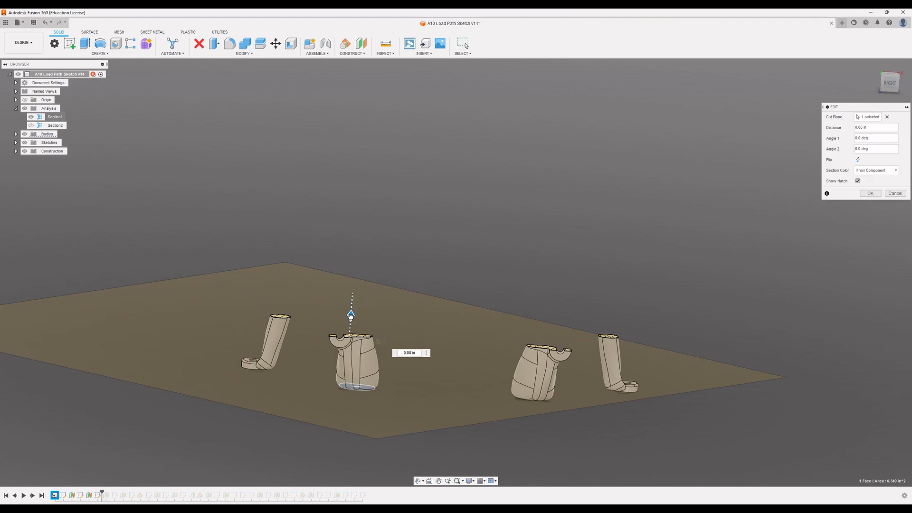
left_click_drag(349, 317, 355, 182)
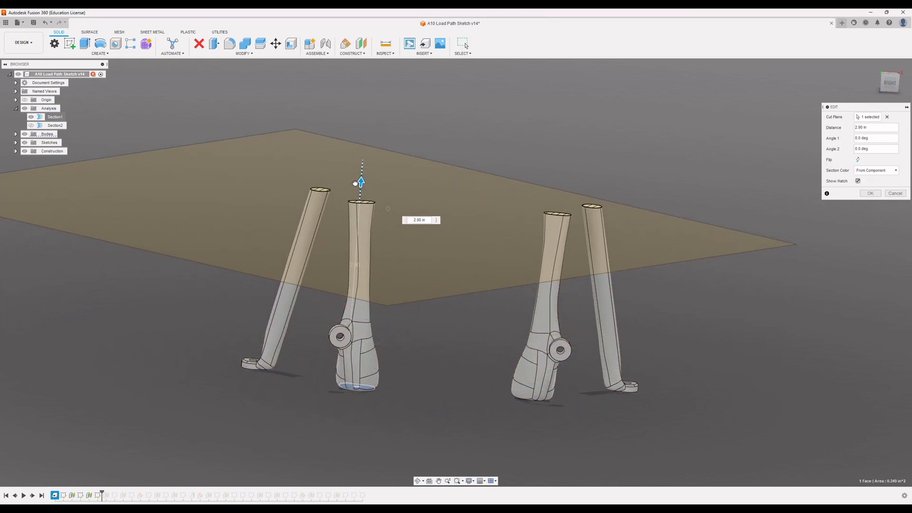
middle_click_drag(430, 142, 435, 195, "shift")
left_click_drag(364, 193, 376, 125)
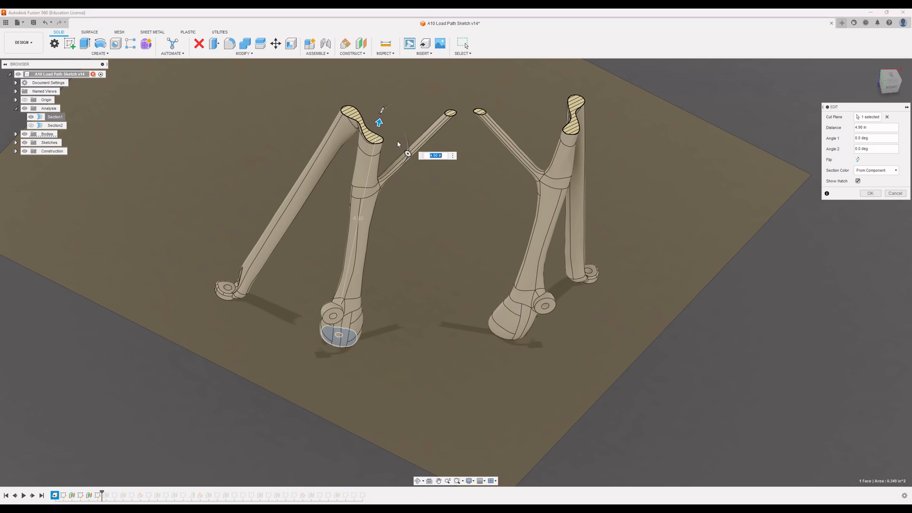
middle_click_drag(399, 144, 483, 266)
scroll(483, 266, "up", 4)
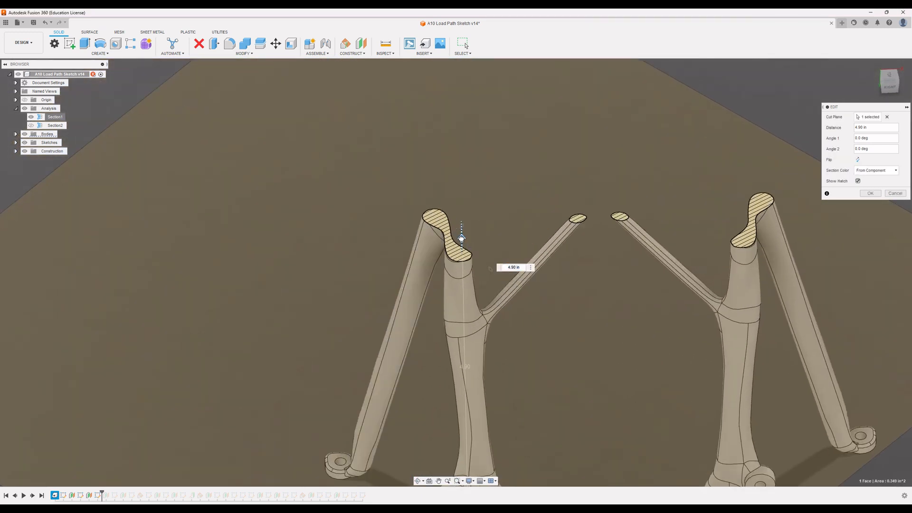
Step: Extend the Section1 cut plane offset to 6.20 in, through the horizontal crossbar level, and apply it
left_click_drag(461, 237, 461, 200)
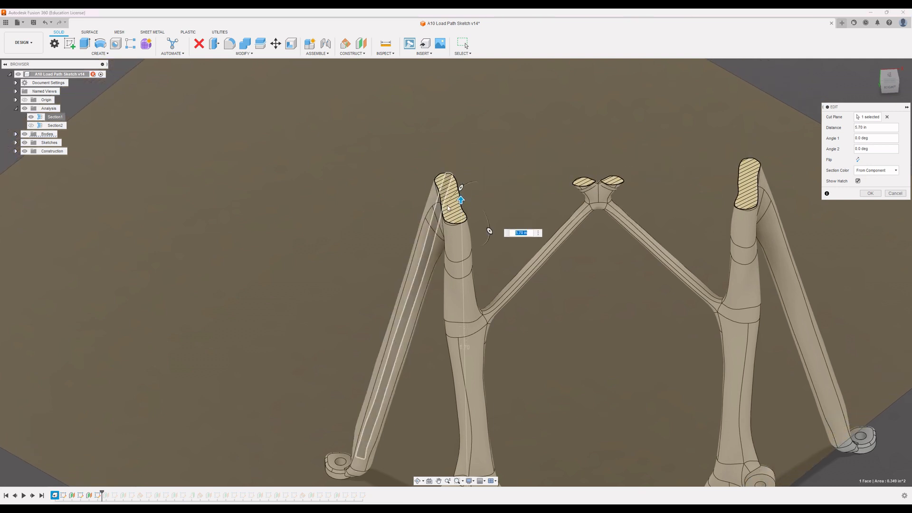
left_click_drag(461, 201, 460, 176)
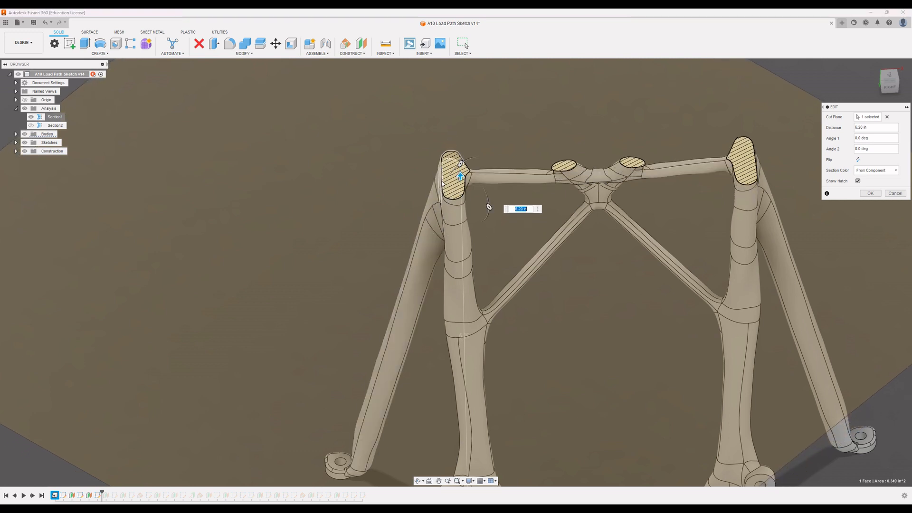
middle_click_drag(489, 203, 467, 203, "shift")
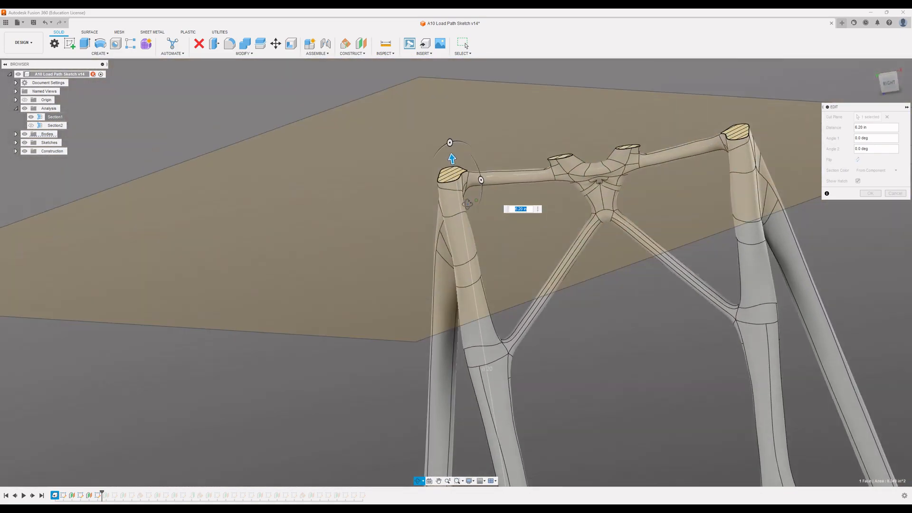
key("Return")
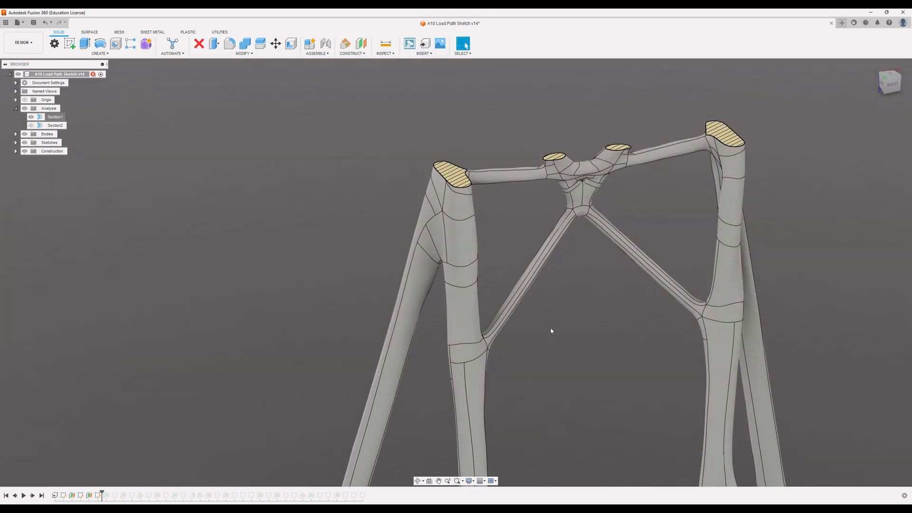
Step: Lower the Section1 cut plane by -0.50 in so it slices the leg junctions just below the crossbar
right_click(90, 496)
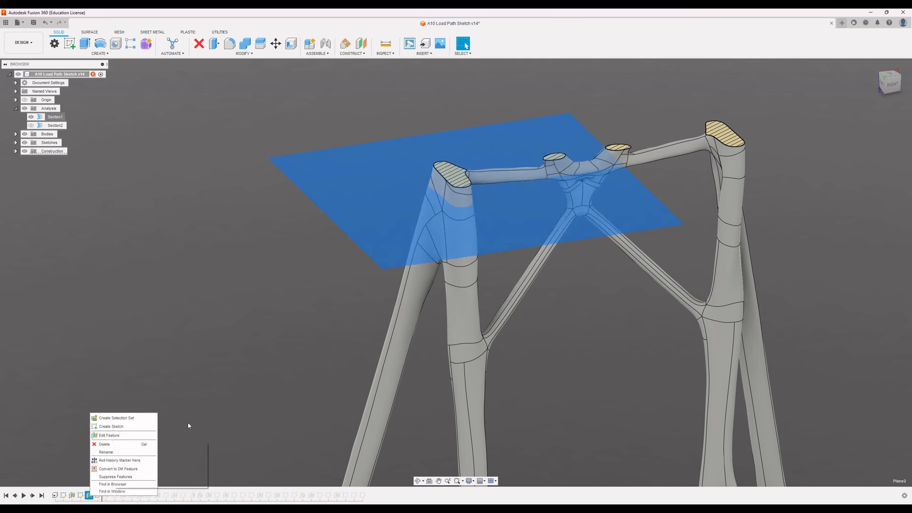
left_click(181, 433)
right_click(54, 119)
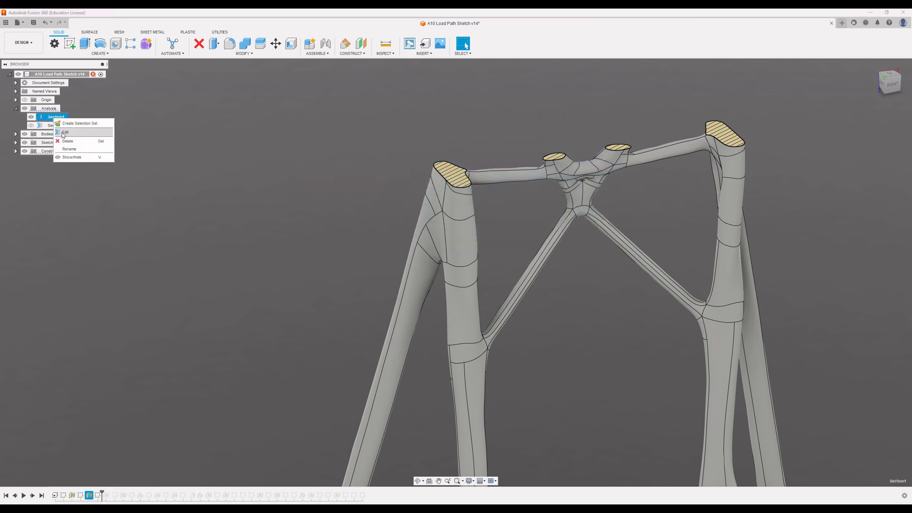
left_click(71, 128)
left_click_drag(467, 163, 467, 192)
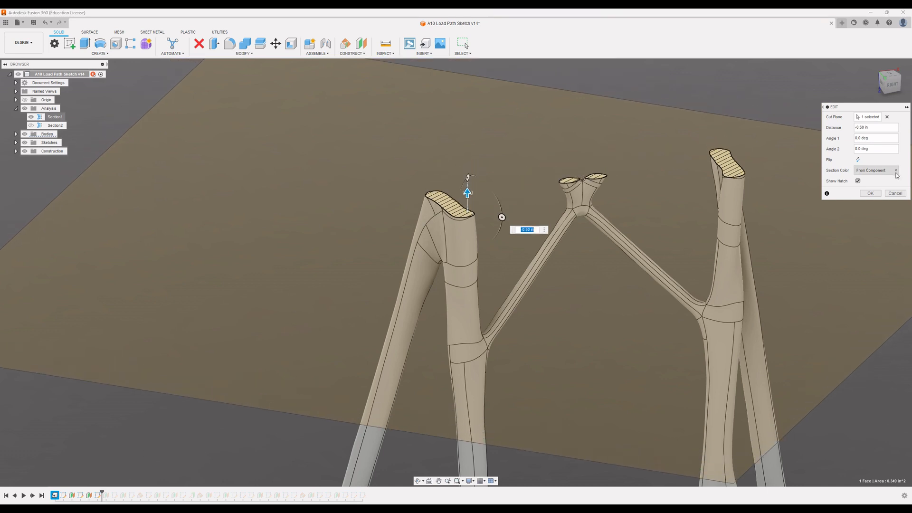
left_click(870, 193)
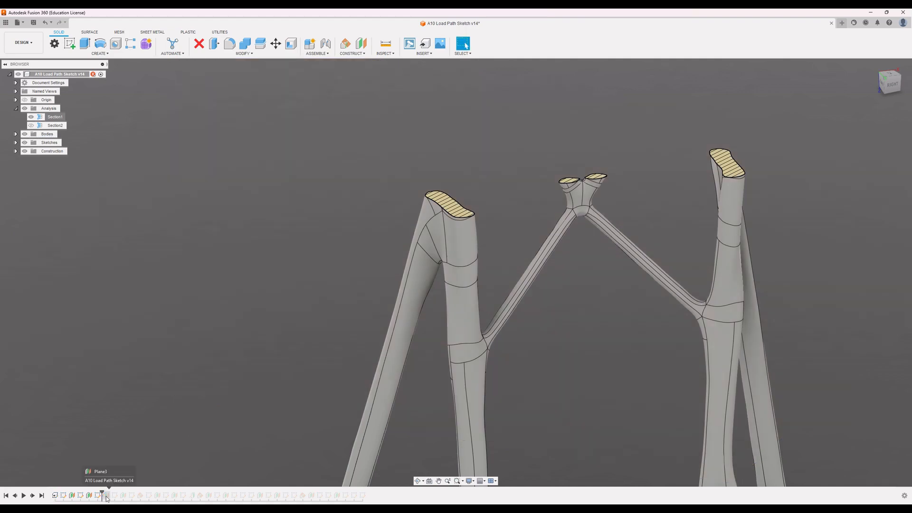
Step: Open the third sketch in the history for editing and inspect its Ø1.00 circles around the sectioned leg junction
right_click(98, 496)
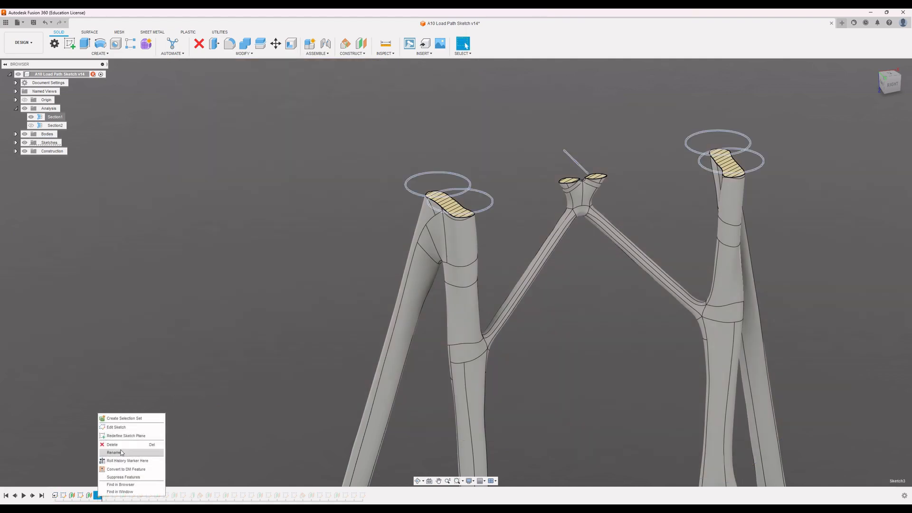
left_click(121, 426)
scroll(400, 373, "up", 3)
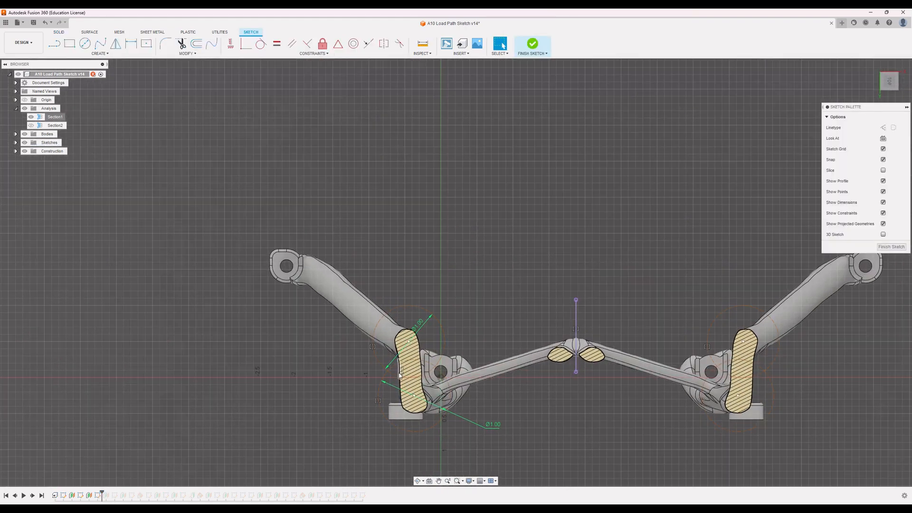
middle_click_drag(501, 373, 533, 299)
scroll(454, 277, "up", 1)
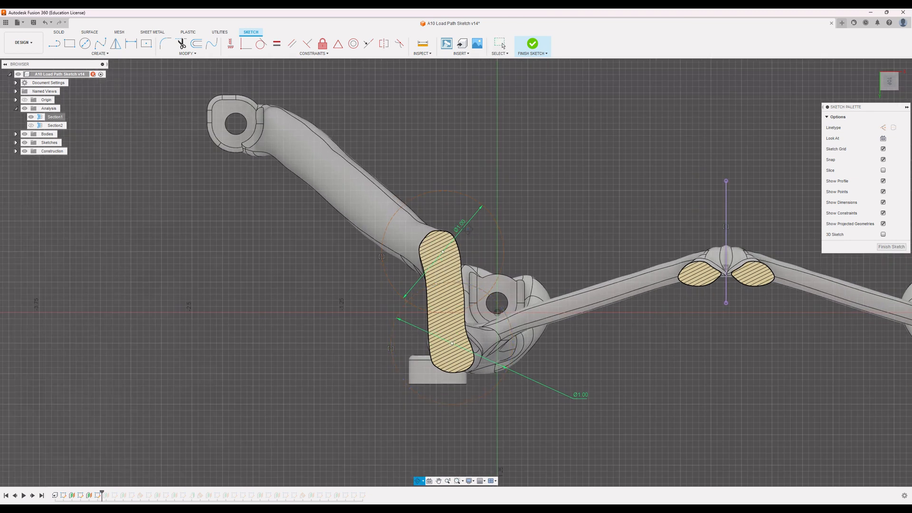
Step: Compare the sketch circles with the two merging legs and the opposite junction from several angles, and finish the sketch
middle_click_drag(454, 268, 460, 224, "shift")
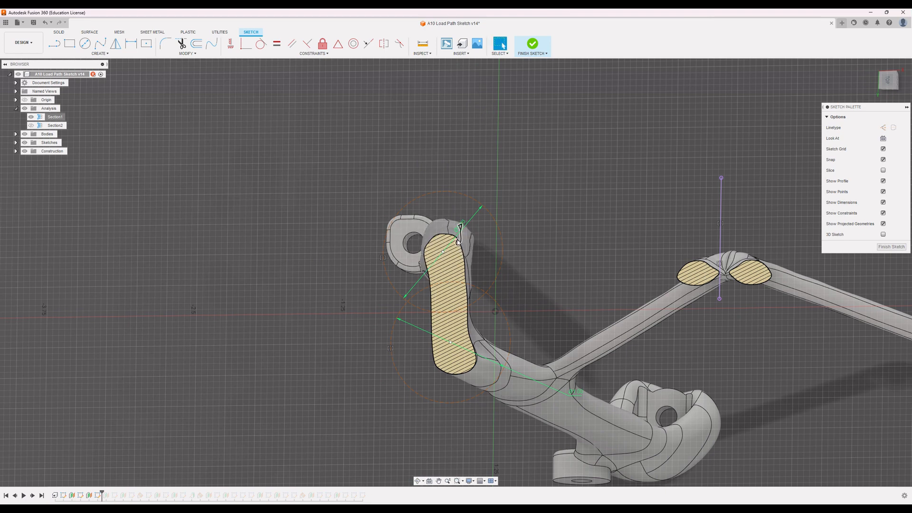
mouse_move(487, 335)
middle_mouse_down("shift")
mouse_move(467, 354)
mouse_move(461, 303)
middle_mouse_up("shift")
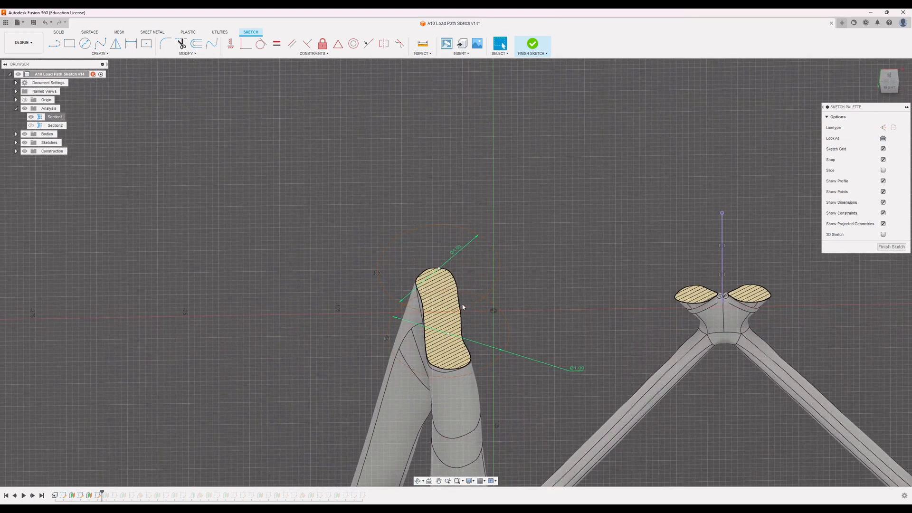
scroll(468, 298, "down", 3)
middle_click_drag(526, 300, 464, 280)
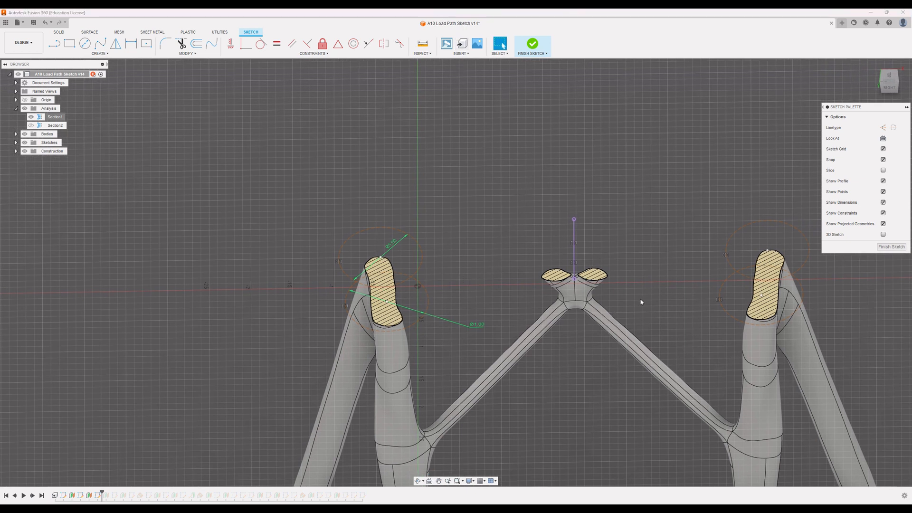
left_click(891, 247)
Step: Raise the Section1 cut plane a further 2.10 in, through the upper junctions where the diagonal braces meet the legs
scroll(784, 242, "up", 1)
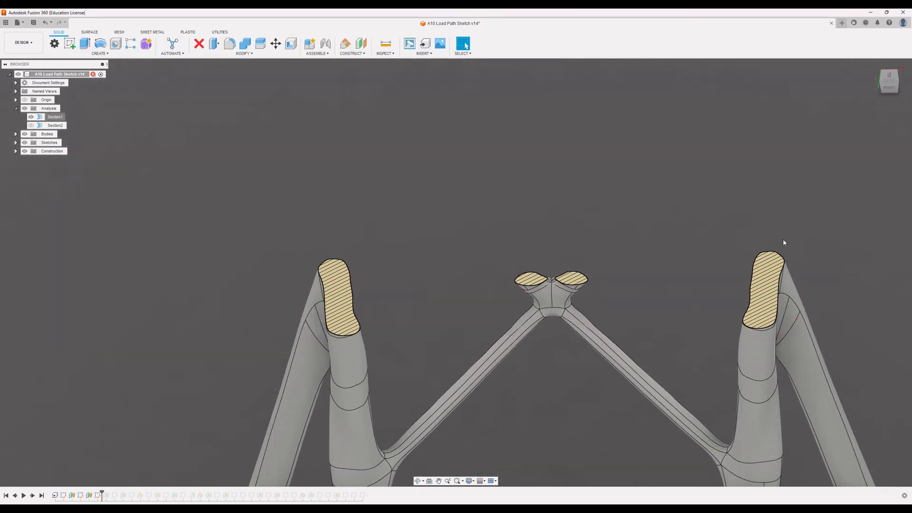
scroll(783, 242, "down", 3)
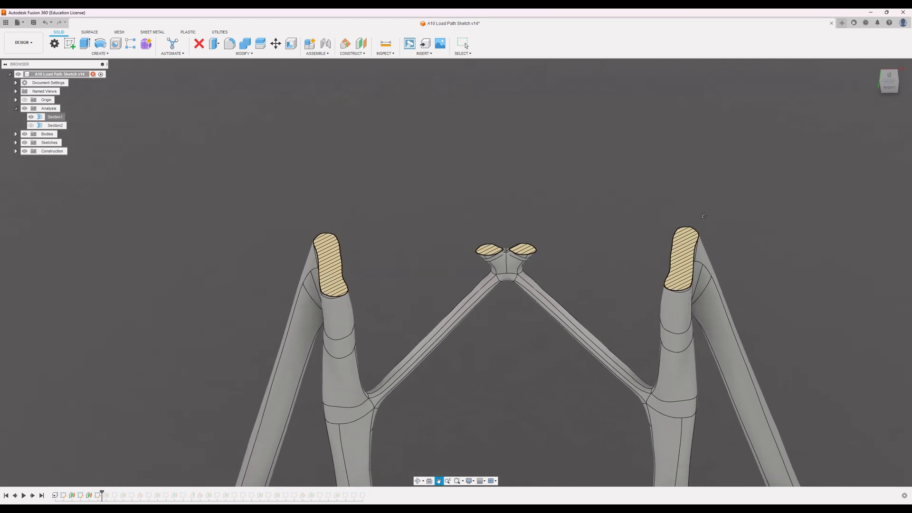
right_click(56, 126)
left_click(71, 129)
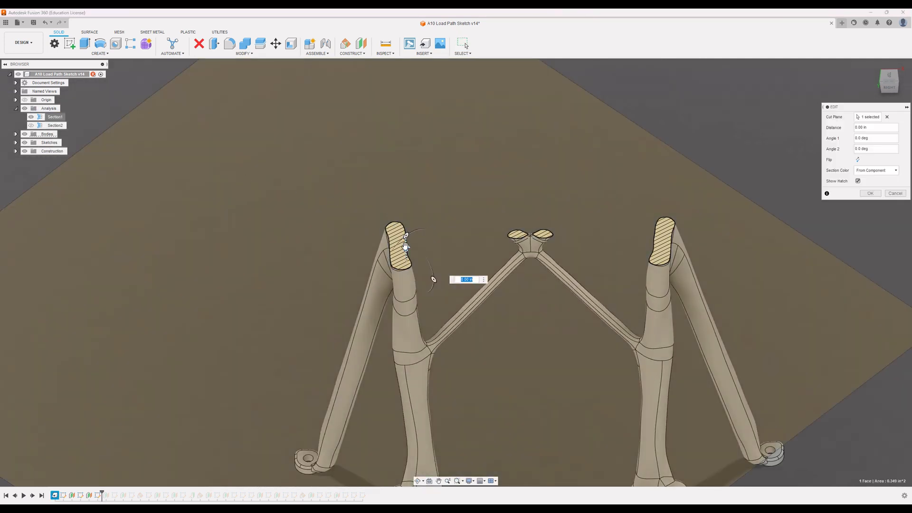
left_click_drag(406, 247, 407, 162)
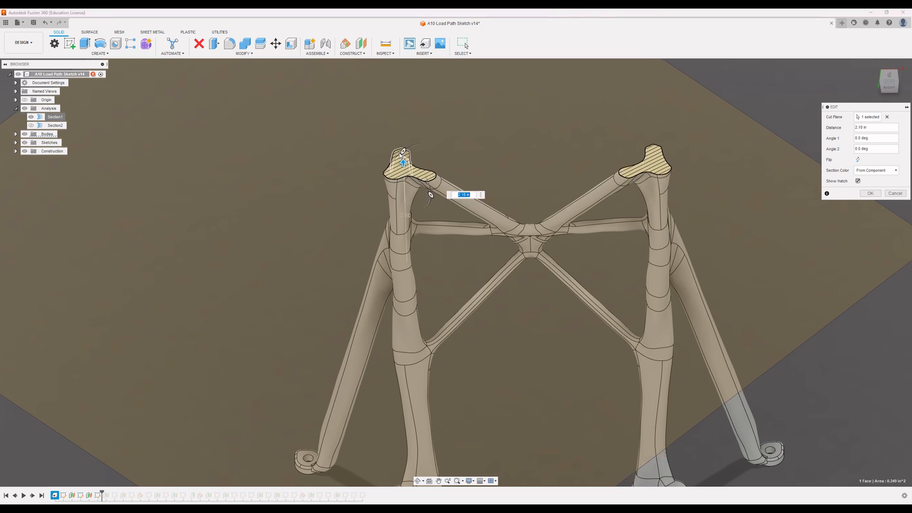
scroll(427, 175, "up", 5)
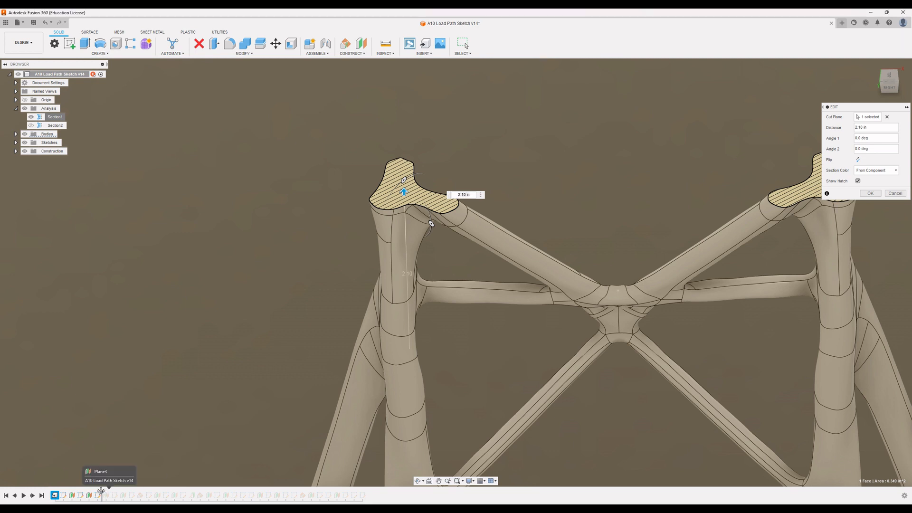
Step: Roll the history marker forward past the next construction plane and sketch, and examine where that plane crosses the upper junction
left_click_drag(103, 493, 119, 494)
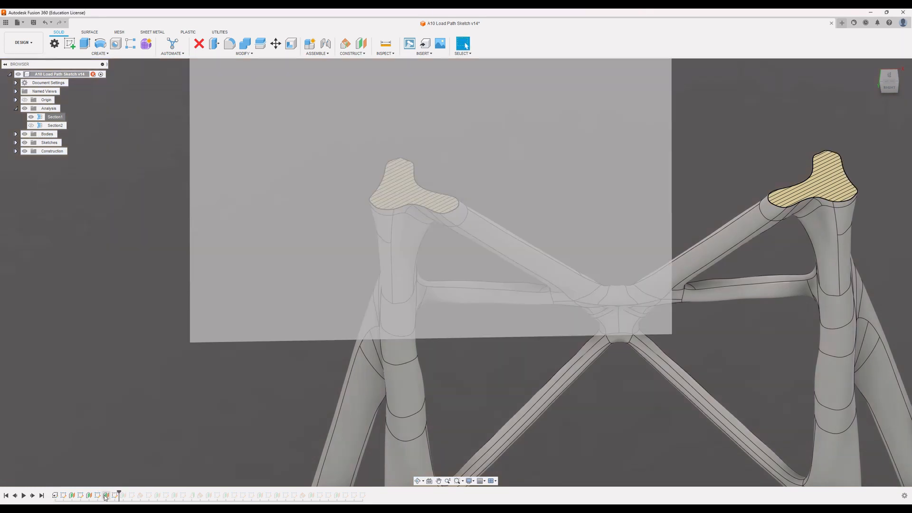
right_click(106, 495)
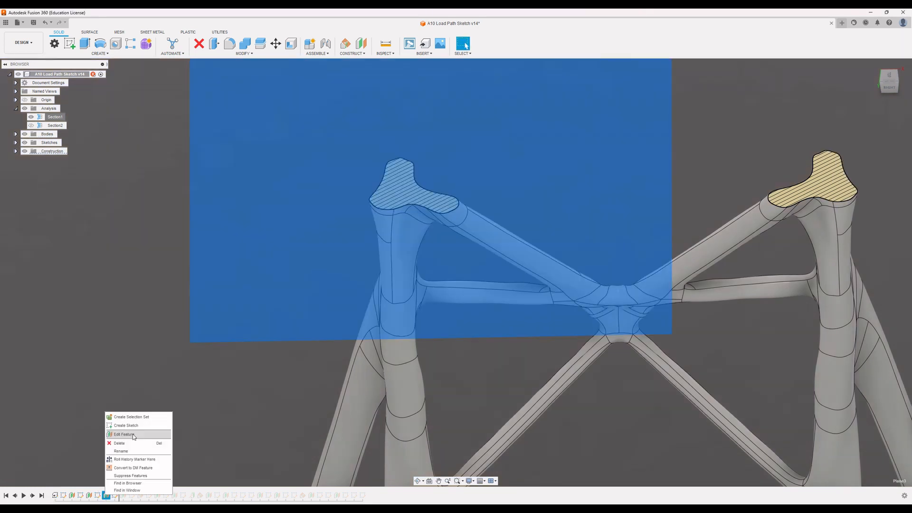
middle_click_drag(228, 418, 244, 381, "shift")
middle_click_drag(370, 249, 253, 431)
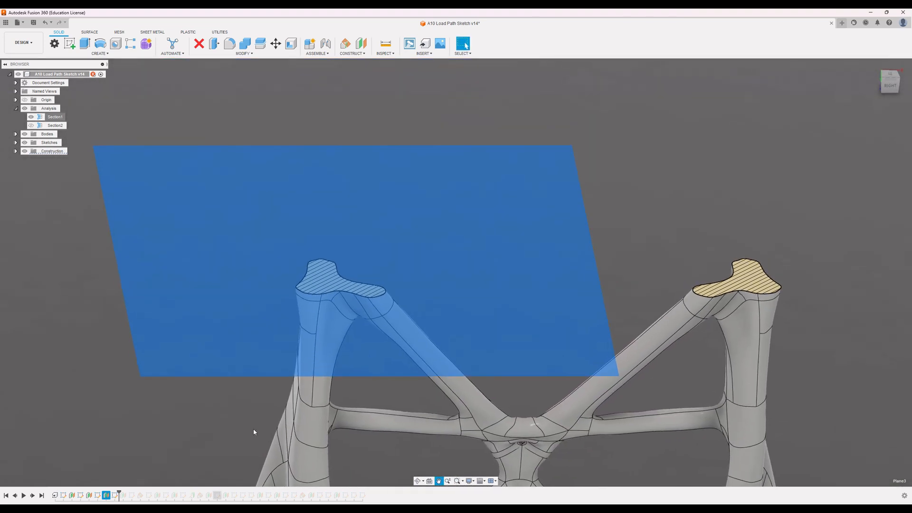
middle_click_drag(355, 269, 338, 284, "shift")
Step: Raise the Section1 cut plane another 0.30 in through the upper brace junctions and apply it
right_click(57, 120)
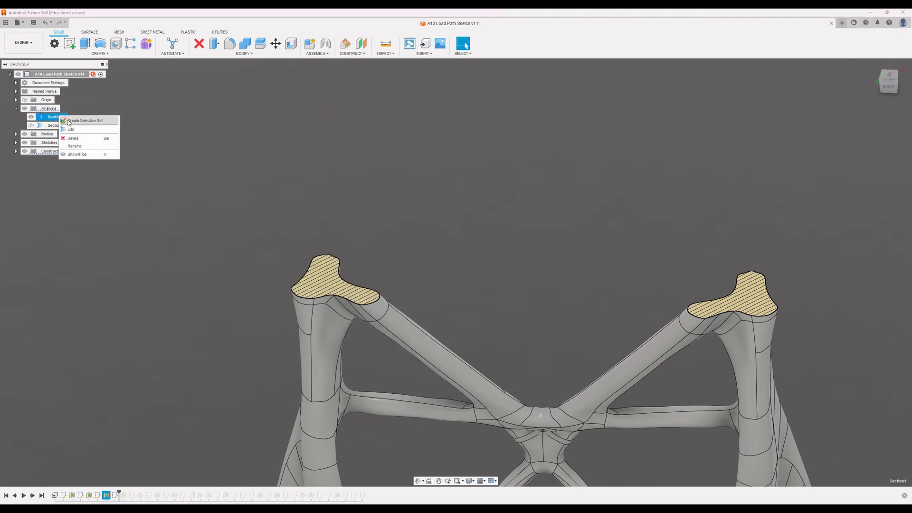
left_click(78, 120)
left_click_drag(329, 285, 324, 261)
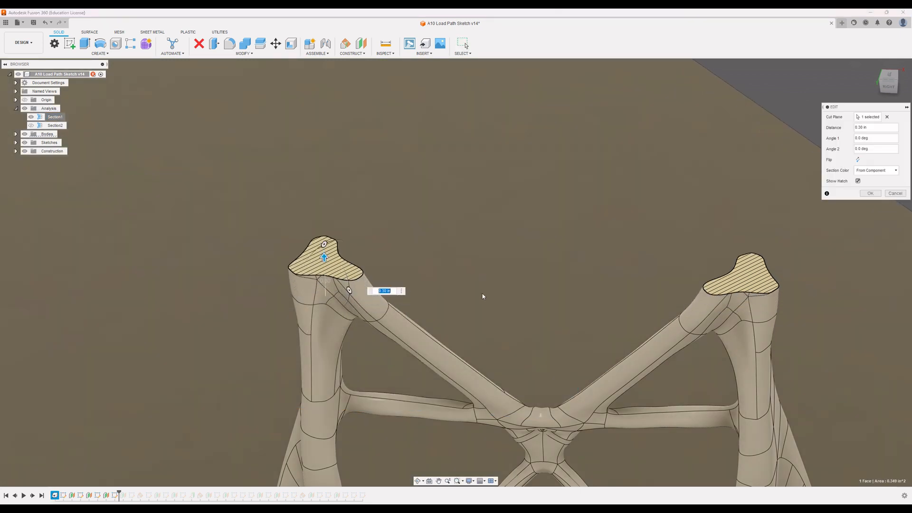
left_click(869, 194)
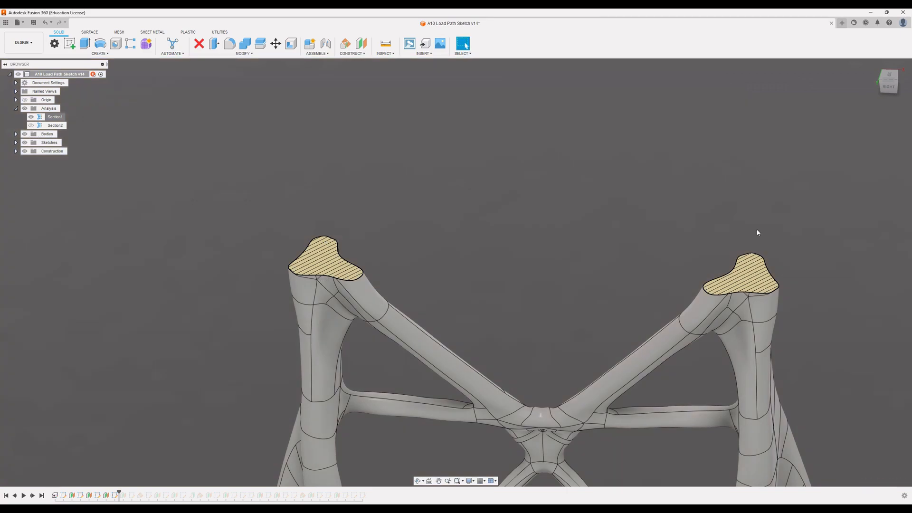
Step: Open the fourth sketch in the history for editing and examine its Ø1.00 circles around the three-lobed junction section
right_click(116, 496)
left_click(137, 428)
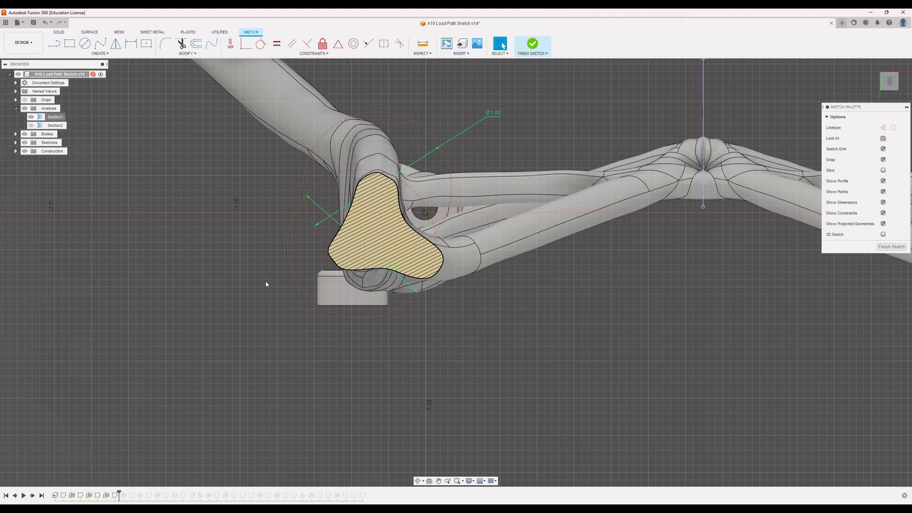
mouse_move(266, 284)
middle_mouse_down("shift")
mouse_move(275, 275)
mouse_move(248, 268)
middle_mouse_up("shift")
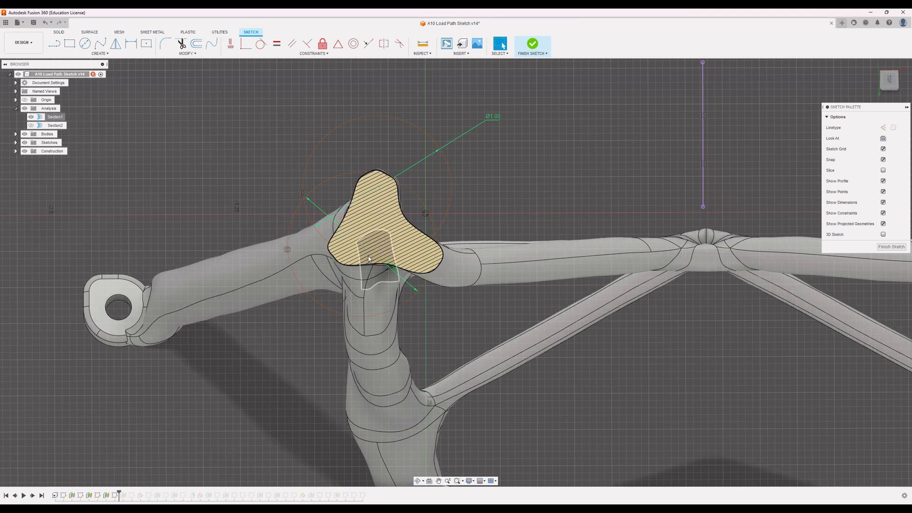
middle_click_drag(369, 259, 480, 222, "shift")
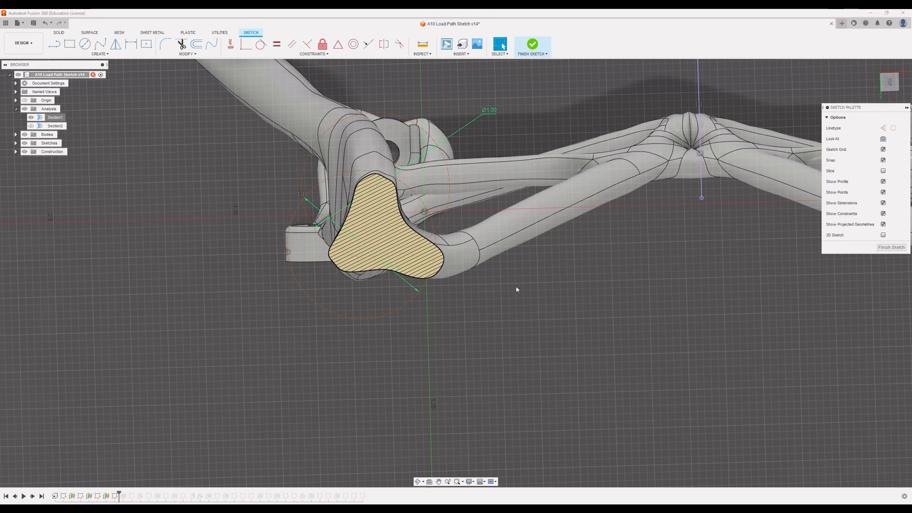
scroll(526, 274, "down", 3)
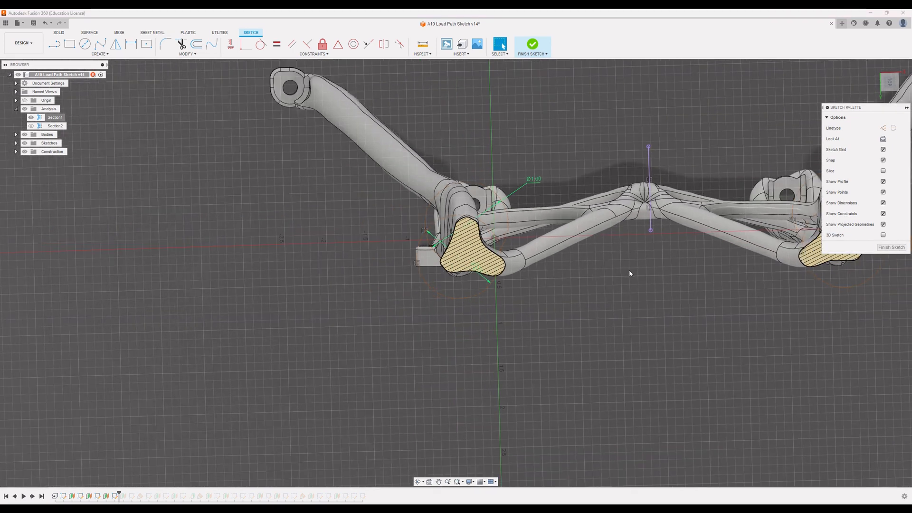
Step: Finish the fourth sketch and roll the history marker forward past the next construction plane and sketch
middle_click_drag(680, 288, 588, 287, "shift")
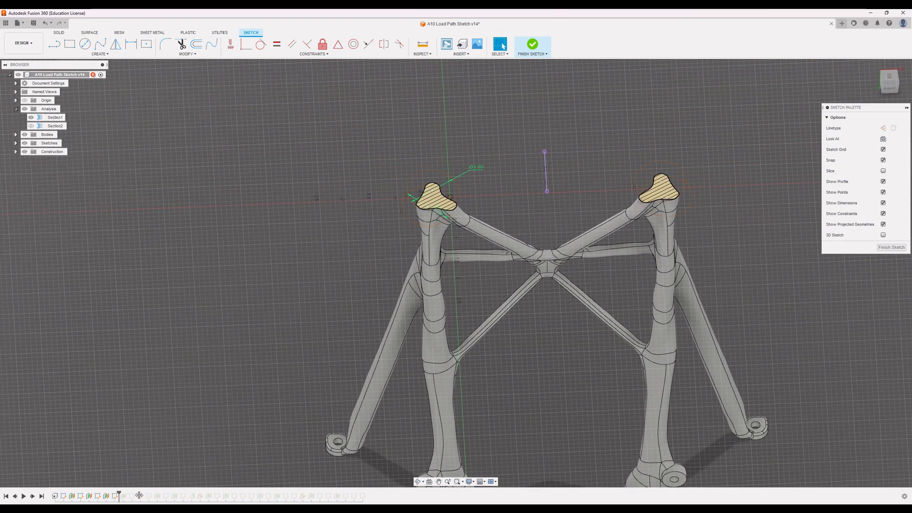
left_click(892, 247)
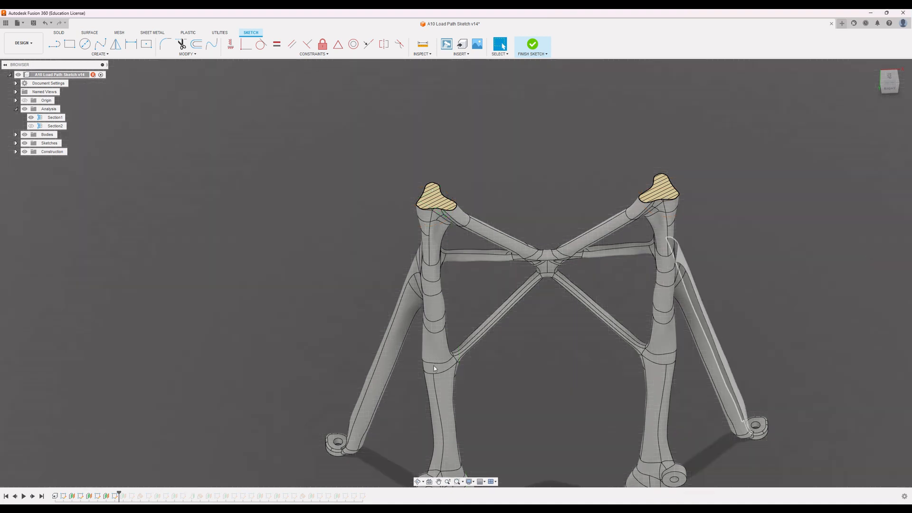
left_click_drag(118, 497, 135, 494)
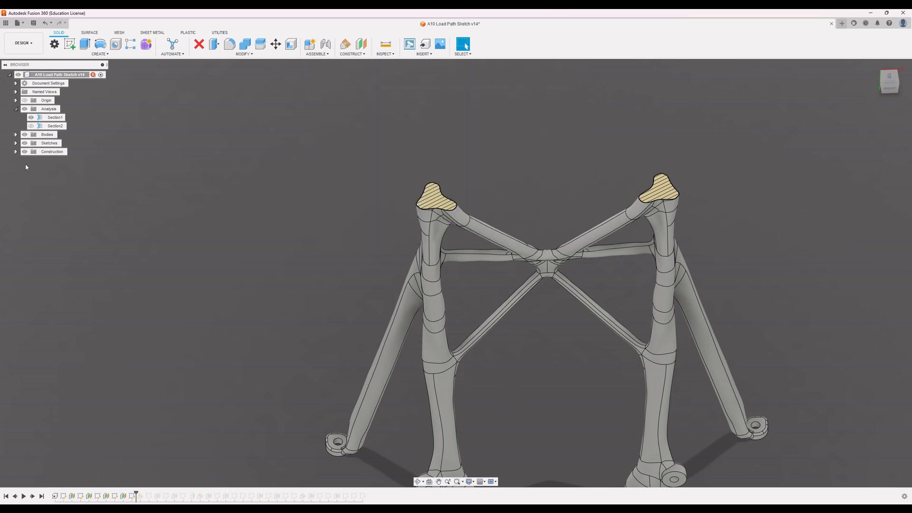
Step: Raise the Section1 cut plane a further 1.40 in, through the holes of the upper lugs, and apply it
right_click(54, 118)
left_click(71, 123)
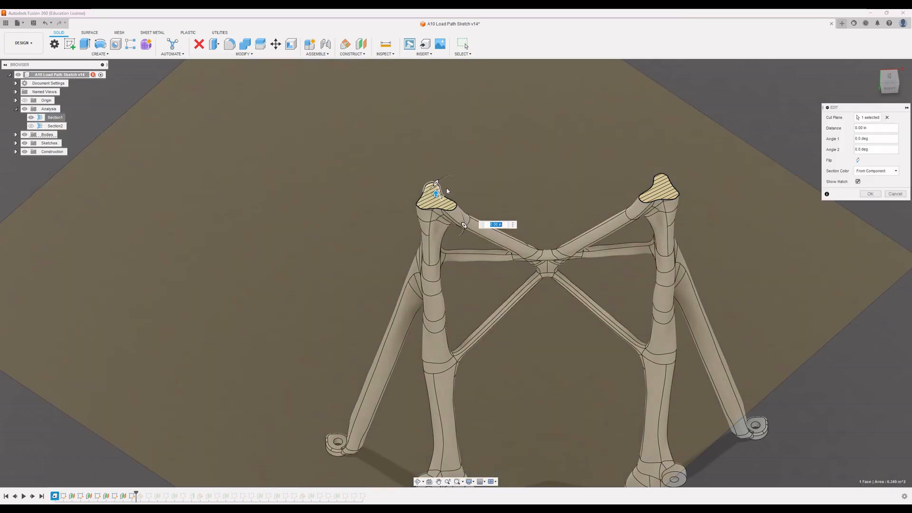
left_click_drag(437, 192, 435, 146)
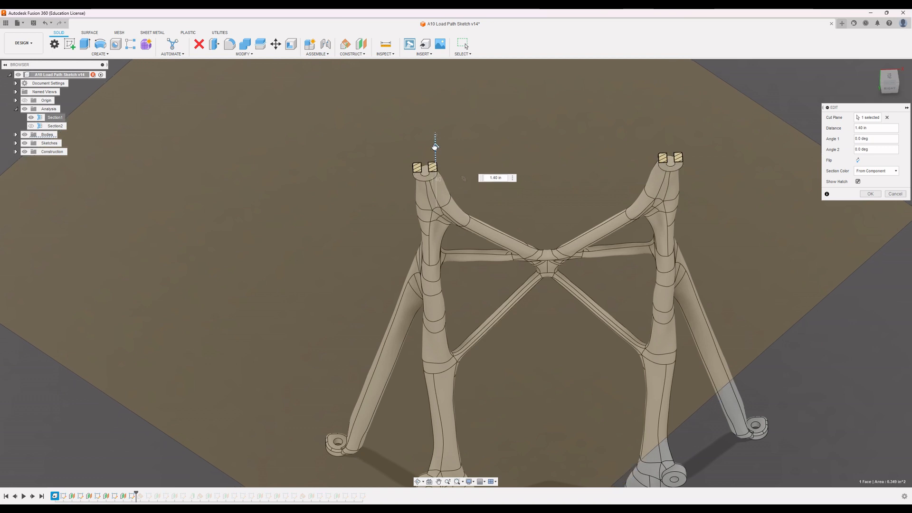
scroll(435, 146, "up", 5)
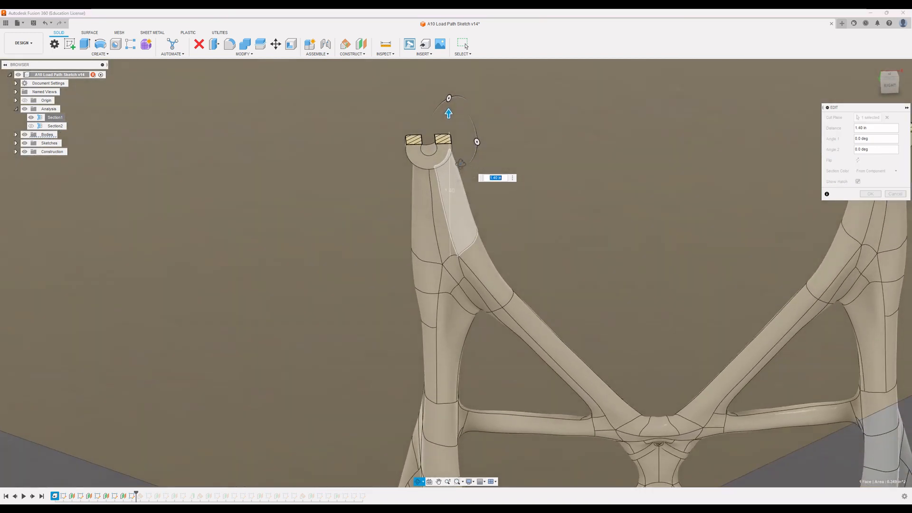
left_click_drag(449, 114, 448, 108)
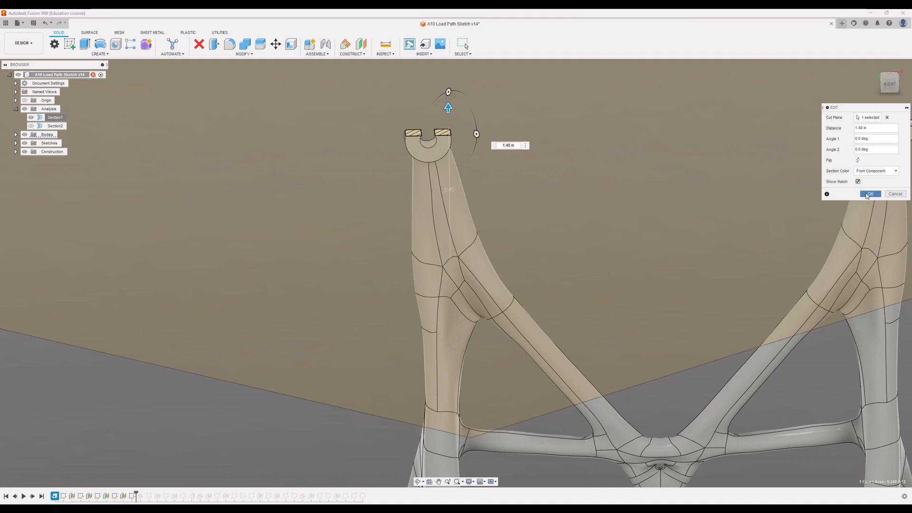
left_click(869, 195)
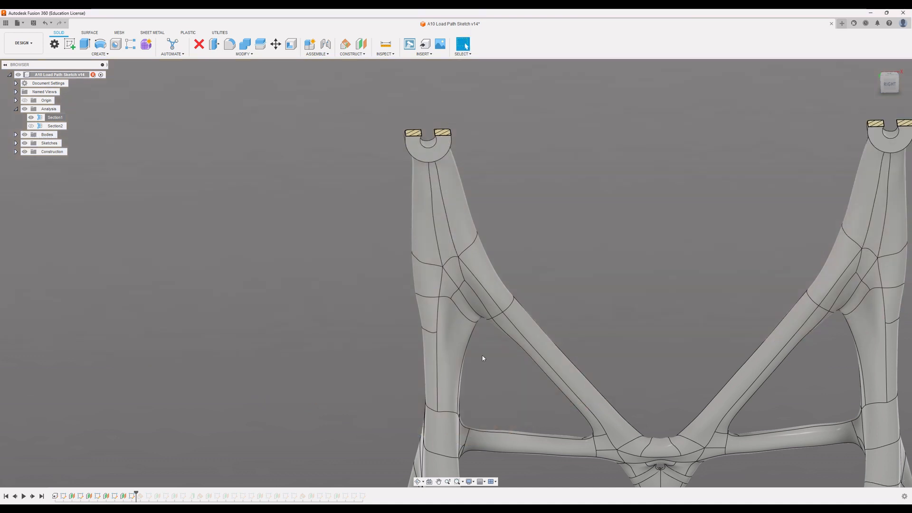
Step: Open the fifth sketch in the history for editing and examine its projected lines around the upper lug section
right_click(131, 496)
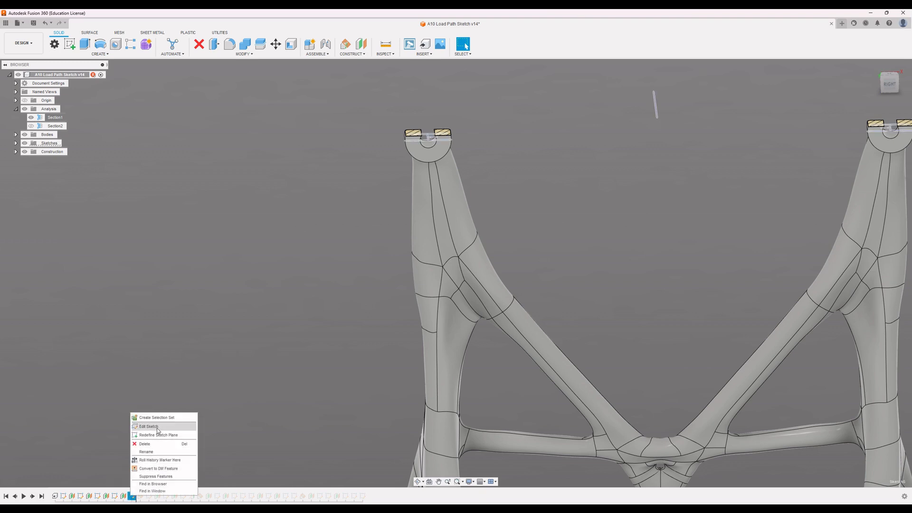
left_click(148, 426)
middle_click_drag(488, 408, 516, 234)
scroll(467, 313, "up", 3)
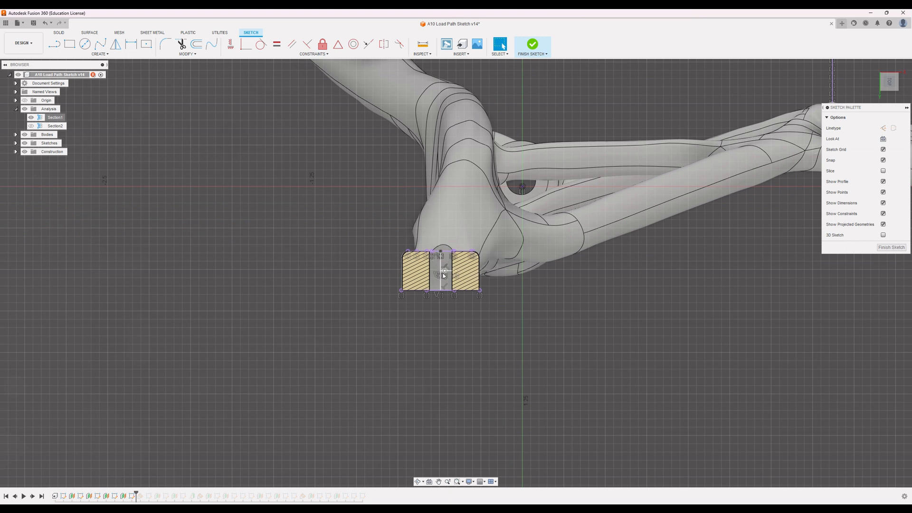
Step: Look up the Project command used for the lug geometry, check the lug at an angle, and finish the sketch
left_click(95, 54)
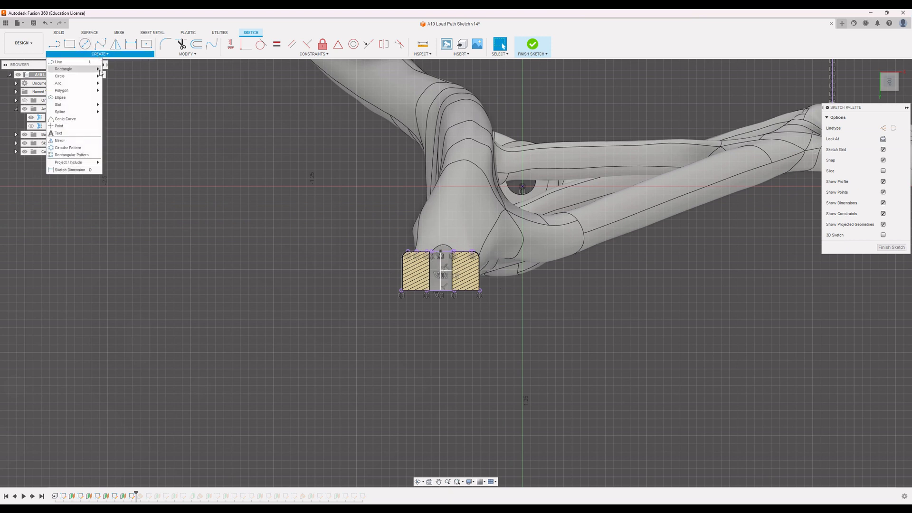
mouse_move(85, 166)
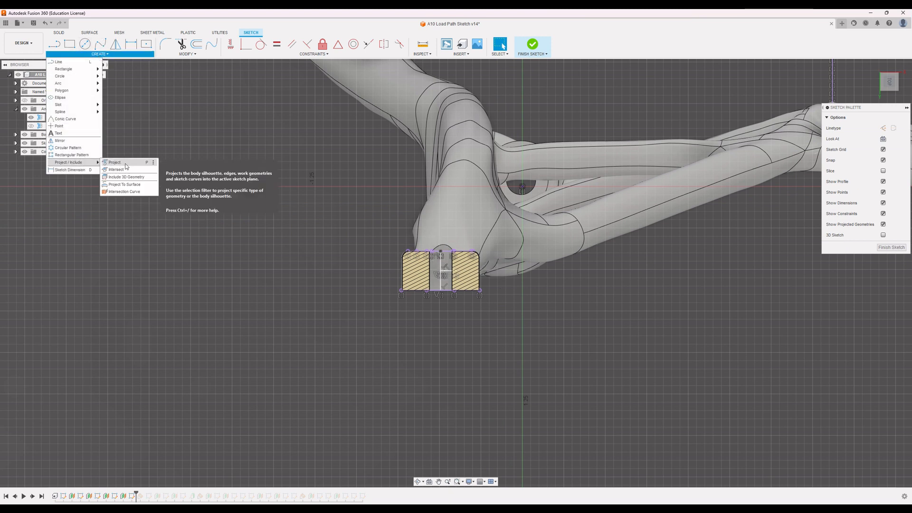
middle_click_drag(463, 280, 637, 256, "shift")
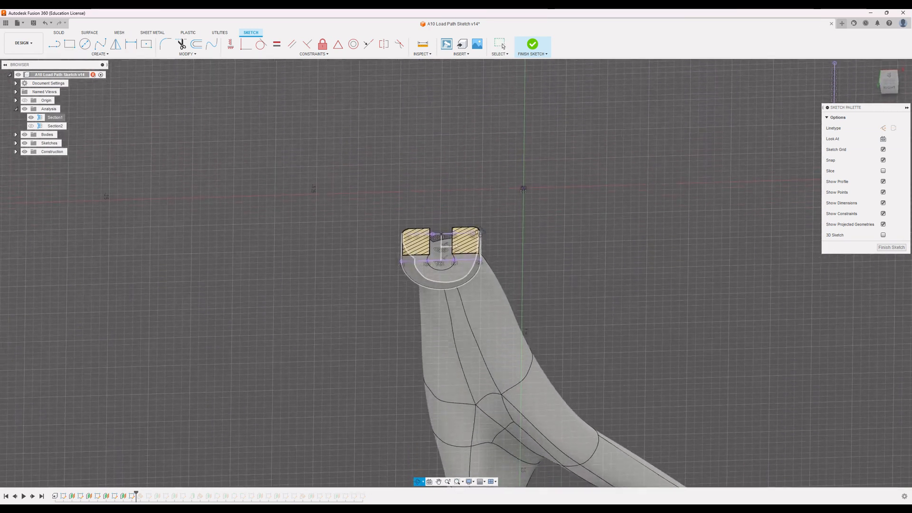
left_click(891, 247)
Step: Hide the Section1 analysis and show Section2, which cuts vertically through the frame's cross braces
scroll(519, 249, "down", 5)
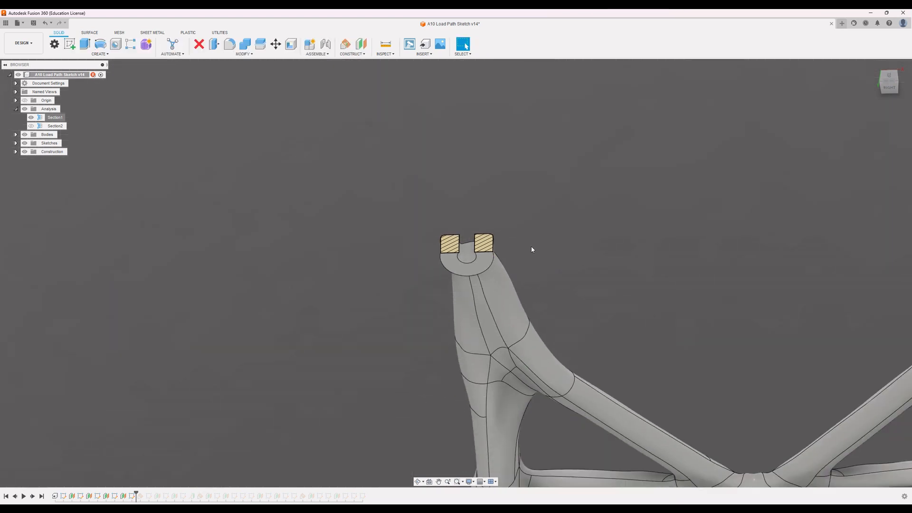
middle_click_drag(728, 292, 579, 186)
scroll(559, 186, "down", 1)
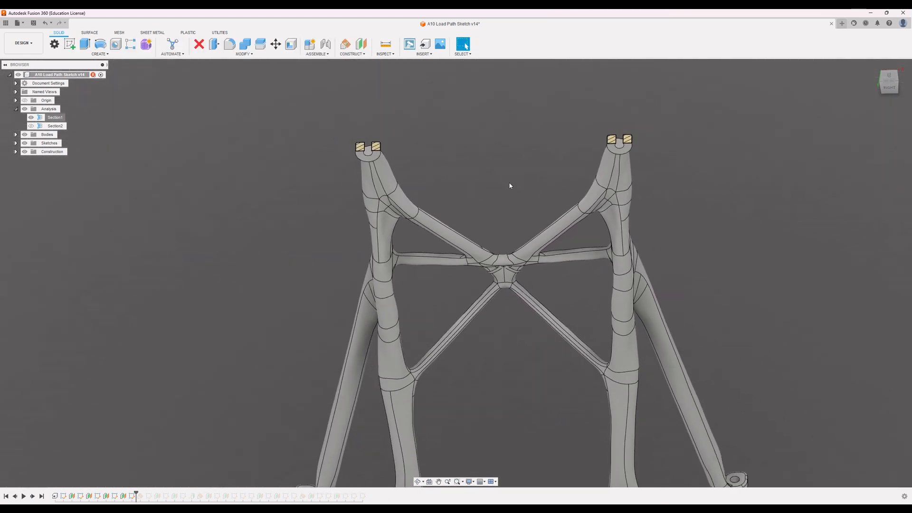
left_click(30, 118)
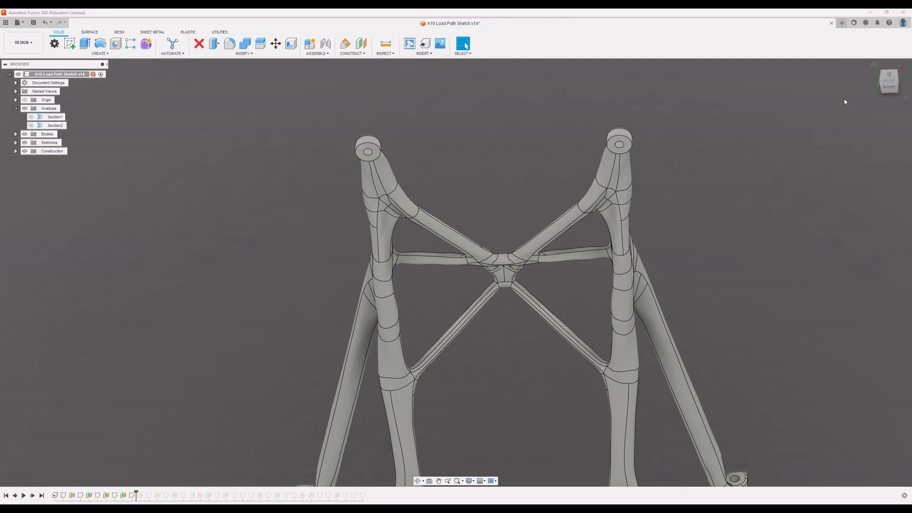
scroll(729, 151, "down", 2)
middle_click_drag(731, 150, 739, 172, "shift")
left_click(882, 83)
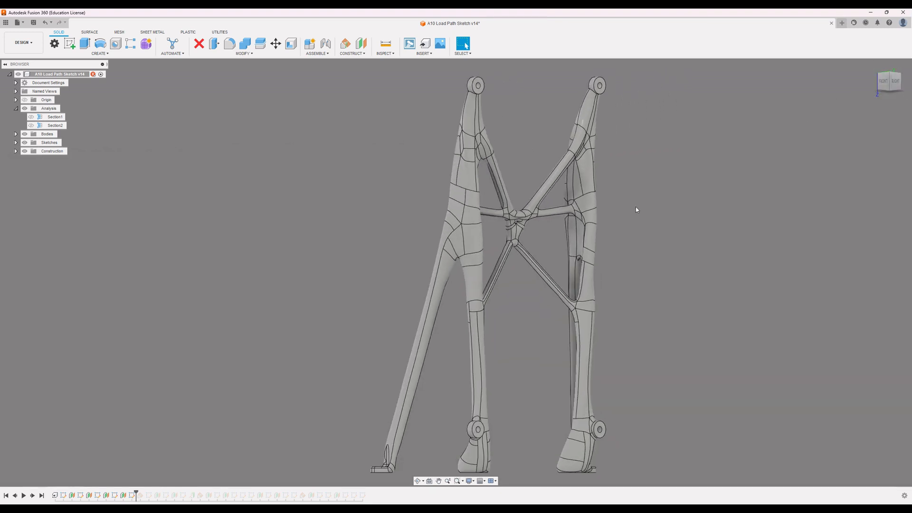
left_click(32, 125)
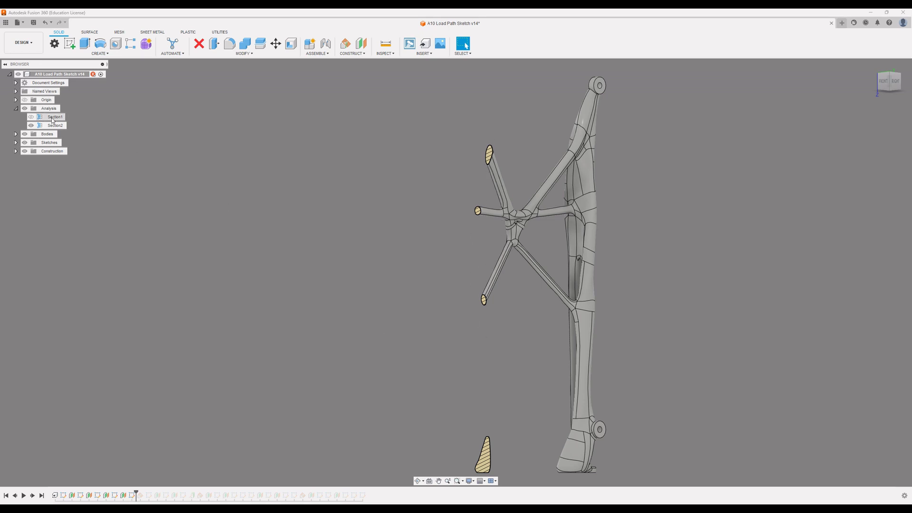
Step: Roll the history marker past the next construction plane and sketch, and examine that plane at the central brace junction
left_click_drag(137, 495, 152, 492)
right_click(140, 496)
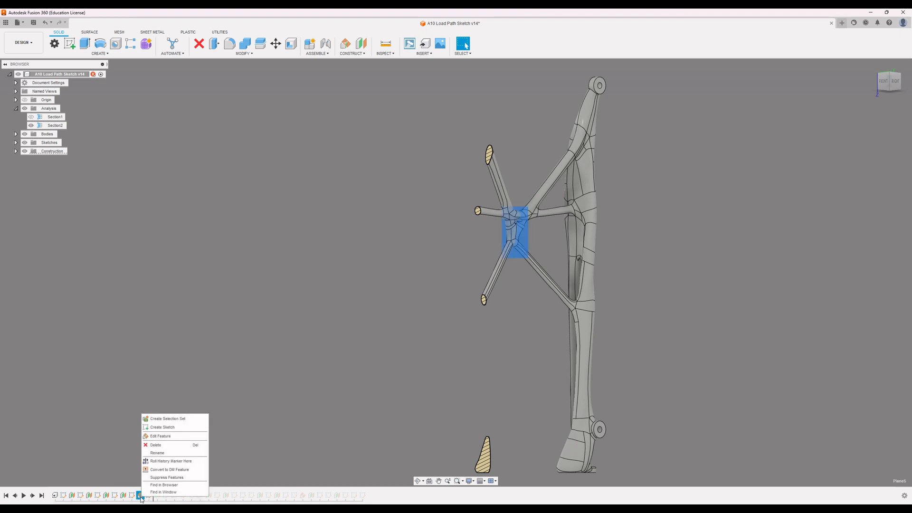
mouse_move(458, 331)
middle_mouse_down("shift")
mouse_move(446, 322)
mouse_move(422, 325)
mouse_move(445, 329)
middle_mouse_up("shift")
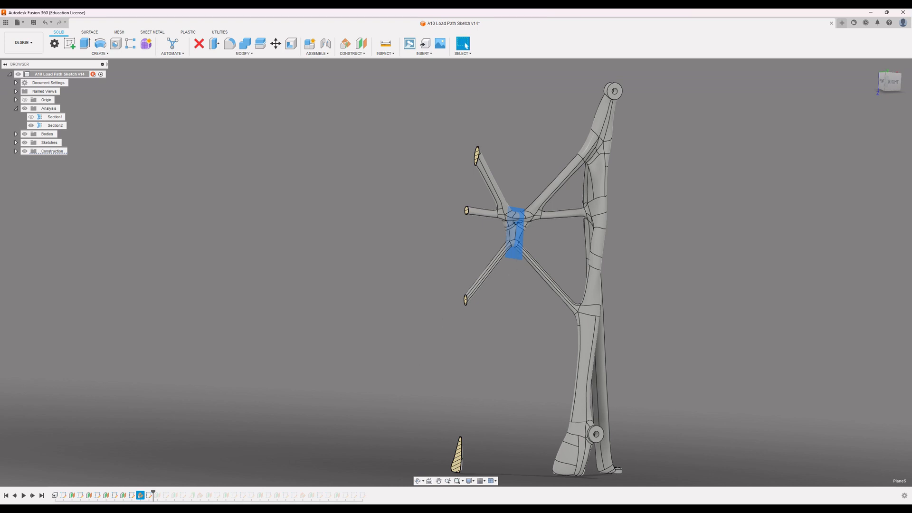
Step: Open the sixth sketch in the history for editing and examine its circles around the central brace junction
right_click(148, 496)
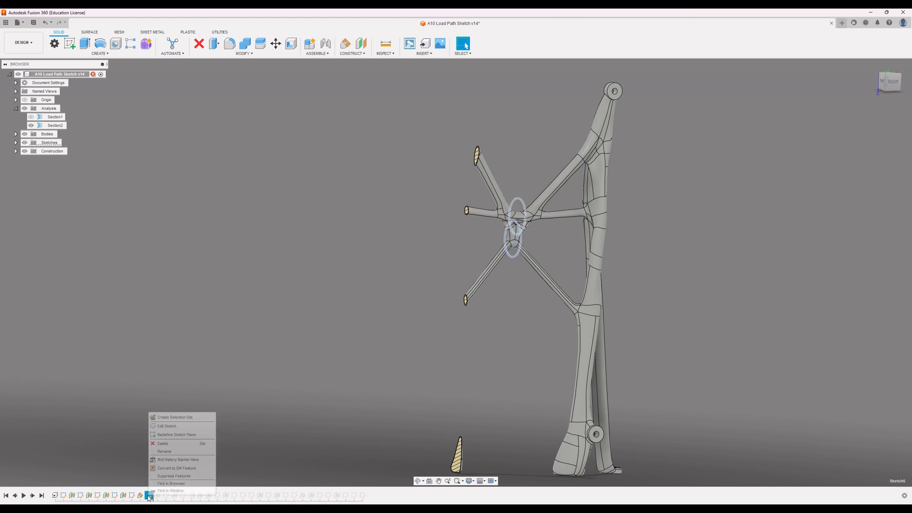
left_click(163, 431)
scroll(328, 208, "up", 5)
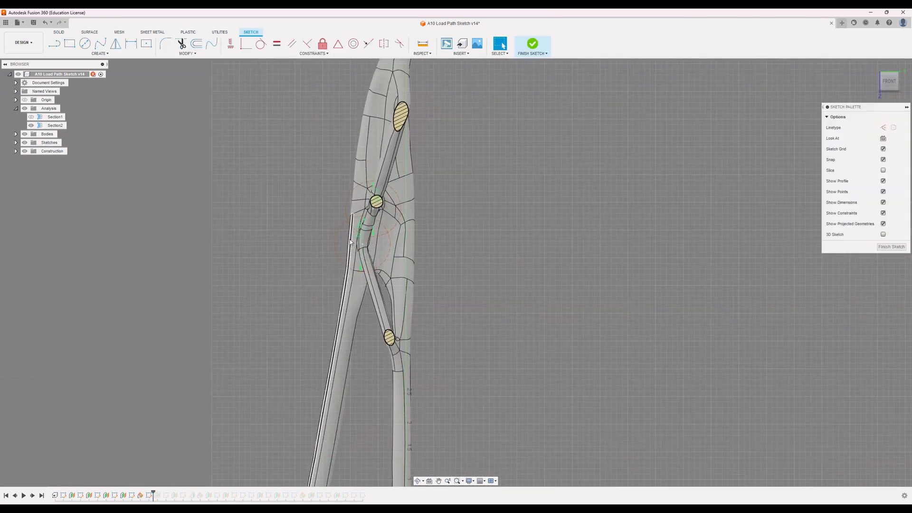
right_click(490, 230)
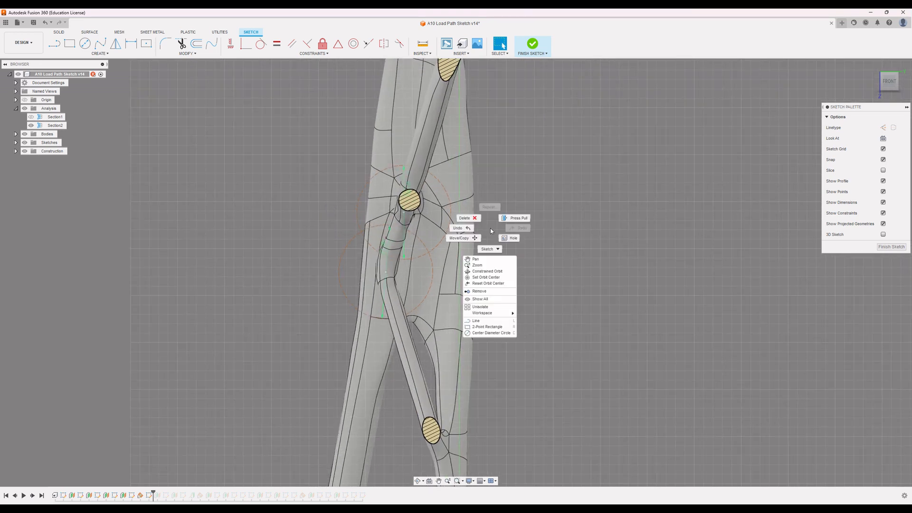
left_click(517, 186)
middle_click_drag(486, 211, 499, 210, "shift")
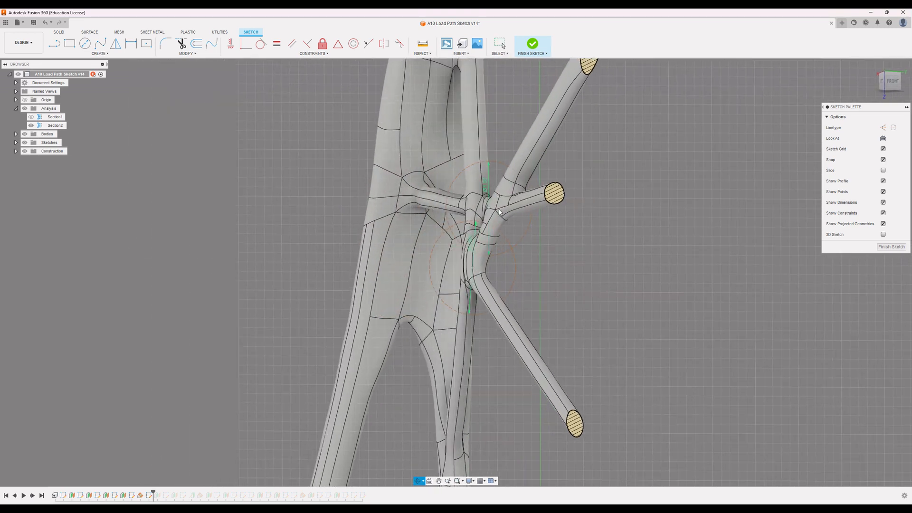
Step: Move the Section2 cut plane -1.30 in, into the central brace junction, and apply it
right_click(40, 125)
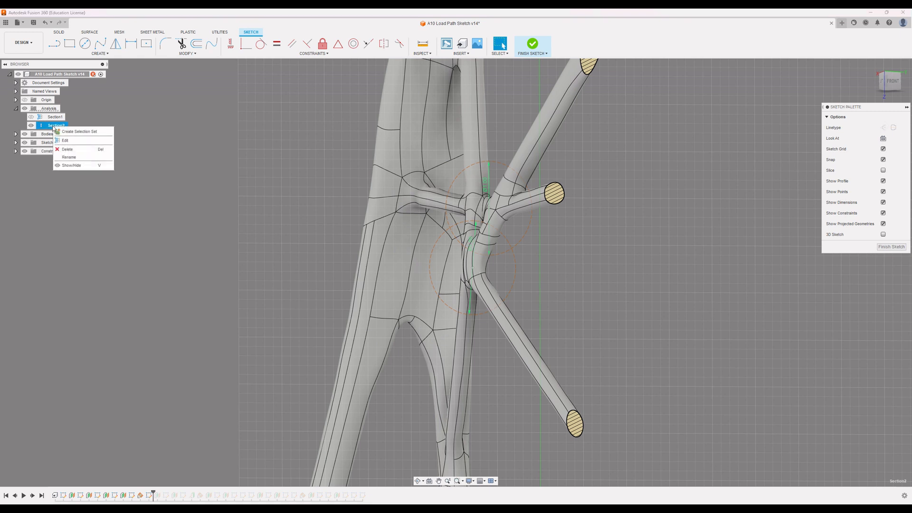
left_click(67, 143)
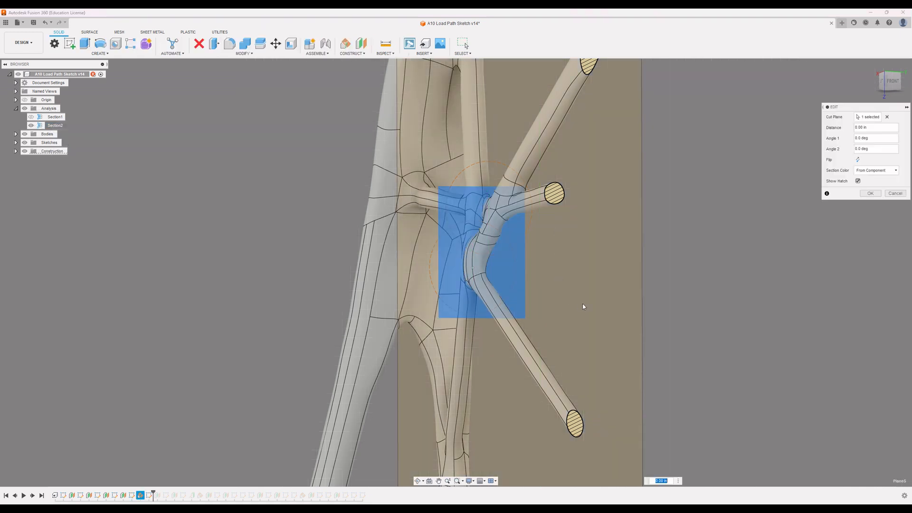
scroll(544, 264, "down", 8)
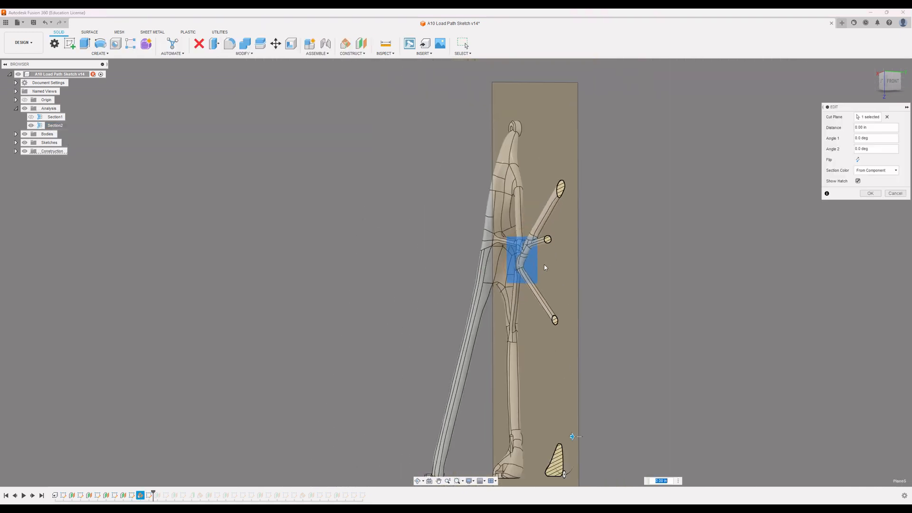
left_click_drag(571, 422, 554, 422)
scroll(539, 265, "up", 5)
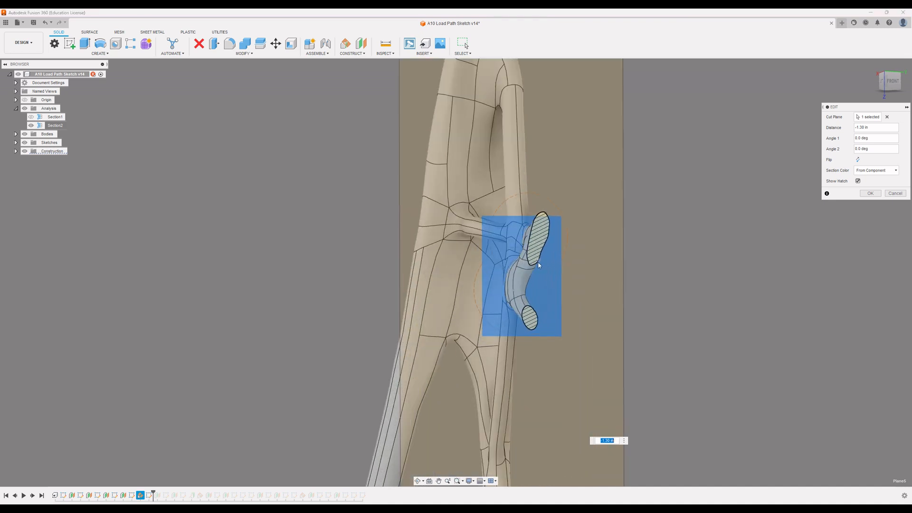
left_click(864, 194)
Step: Examine how the sixth sketch's circles surround the two cut faces of the central junction, and finish the sketch
middle_click_drag(569, 312, 526, 287, "shift")
scroll(515, 295, "up", 5)
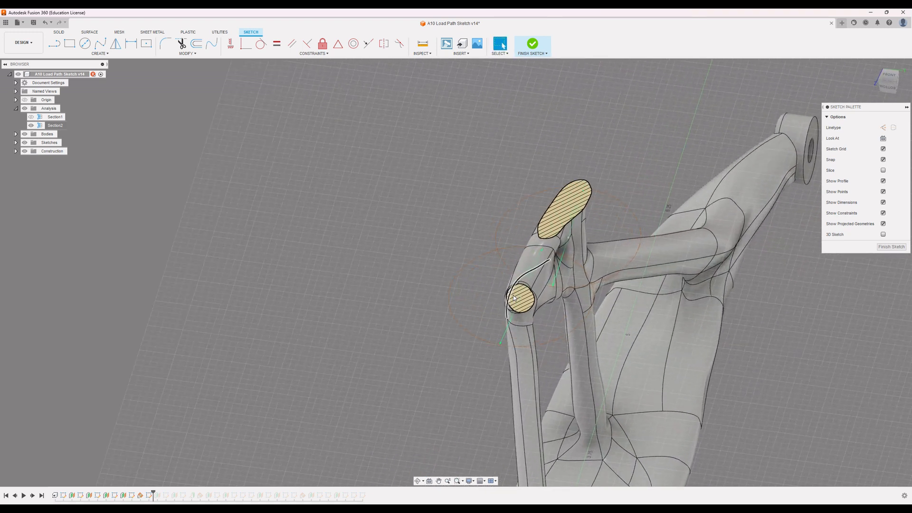
mouse_move(449, 283)
middle_mouse_down("shift")
mouse_move(456, 279)
mouse_move(444, 305)
mouse_move(621, 312)
mouse_move(587, 340)
mouse_move(589, 333)
middle_mouse_up("shift")
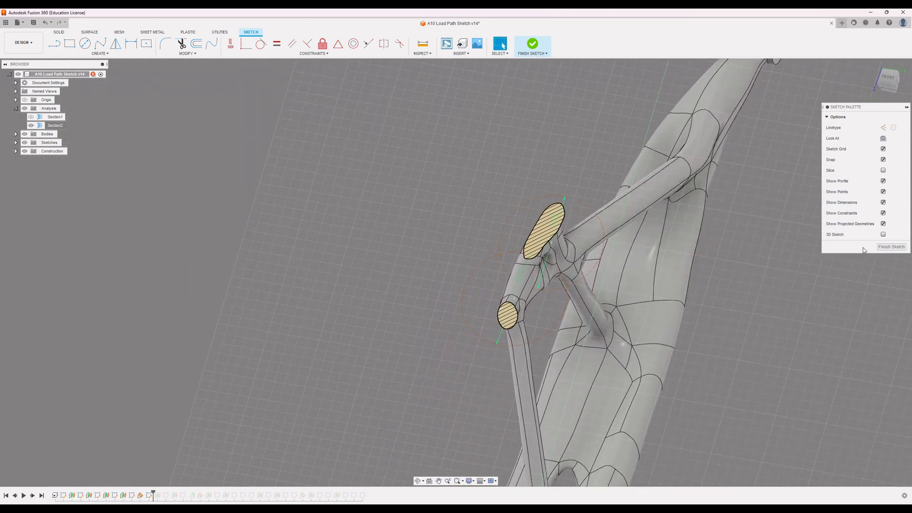
left_click(891, 247)
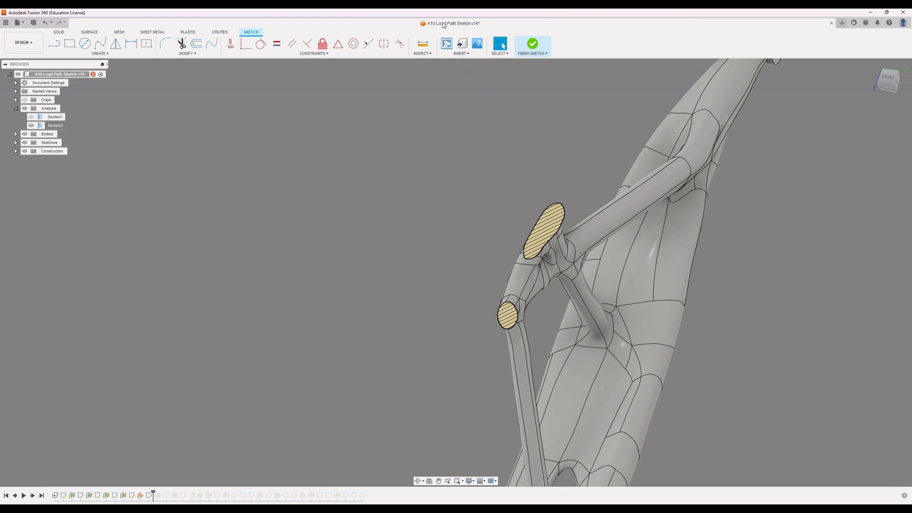
left_click(533, 44)
Step: Move the Section2 cut plane 1.60 in outward from the central brace junction, toward the nearer leg, and apply it
scroll(483, 384, "down", 4)
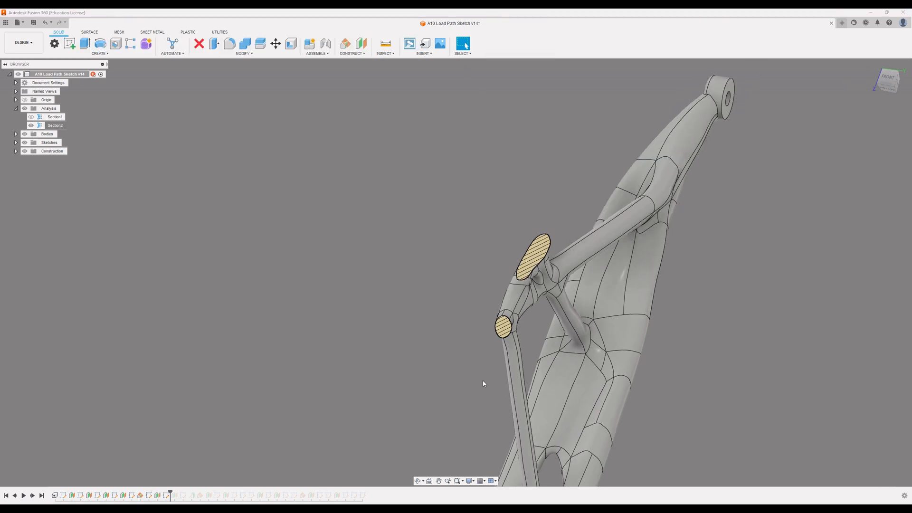
middle_click_drag(488, 360, 453, 371, "shift")
key("Escape")
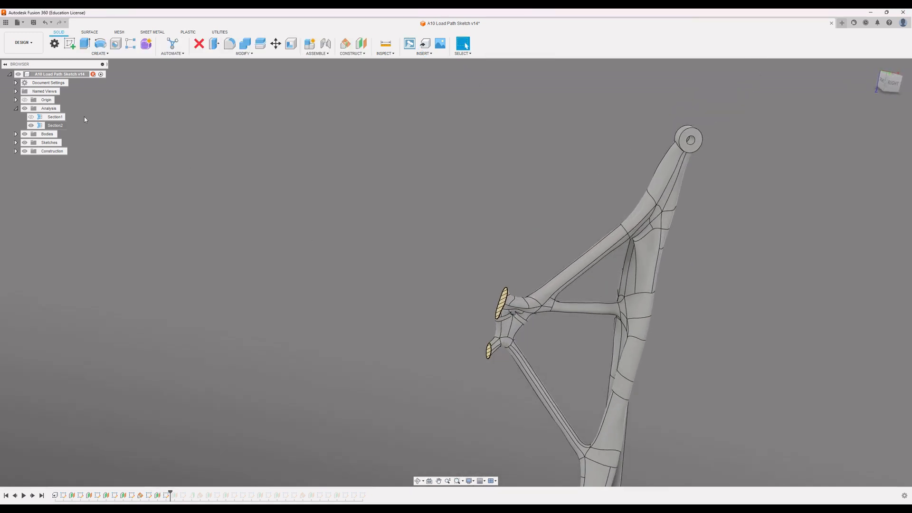
right_click(48, 125)
left_click(71, 134)
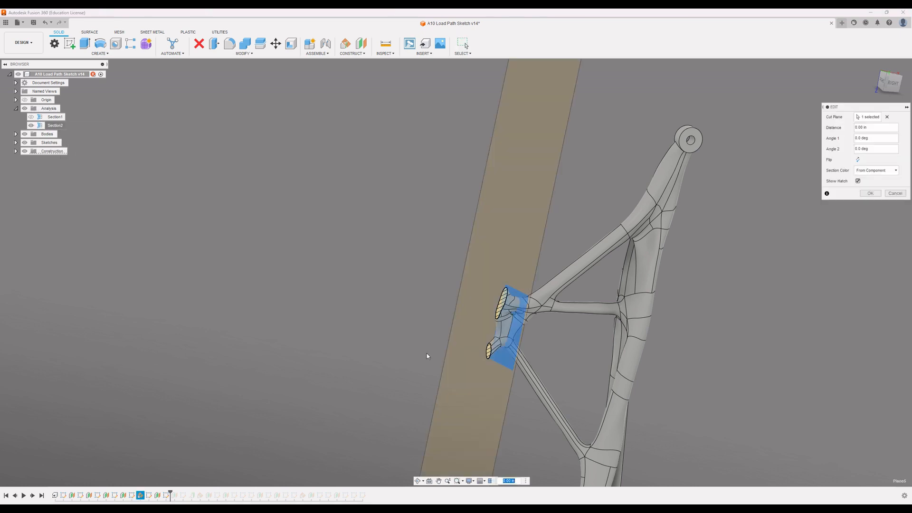
scroll(518, 314, "down", 2)
middle_click_drag(518, 314, 548, 197)
left_click_drag(481, 405, 427, 383)
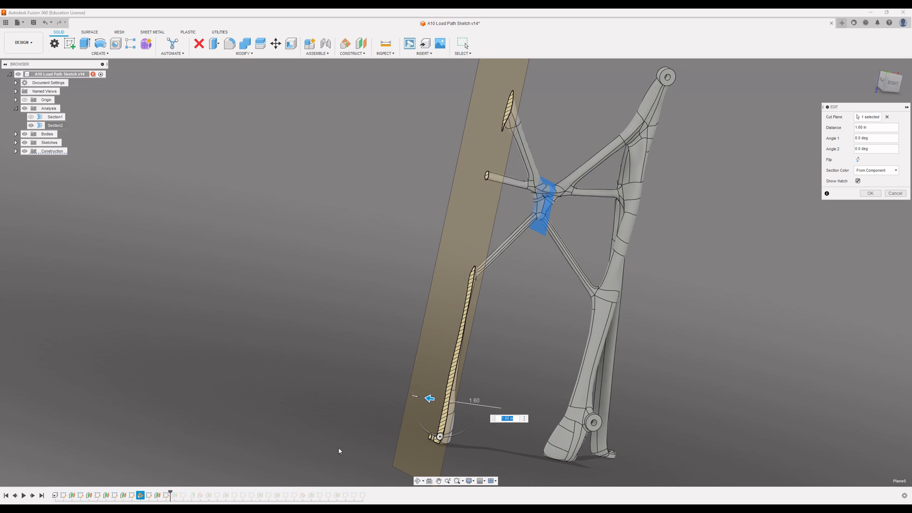
left_click(866, 193)
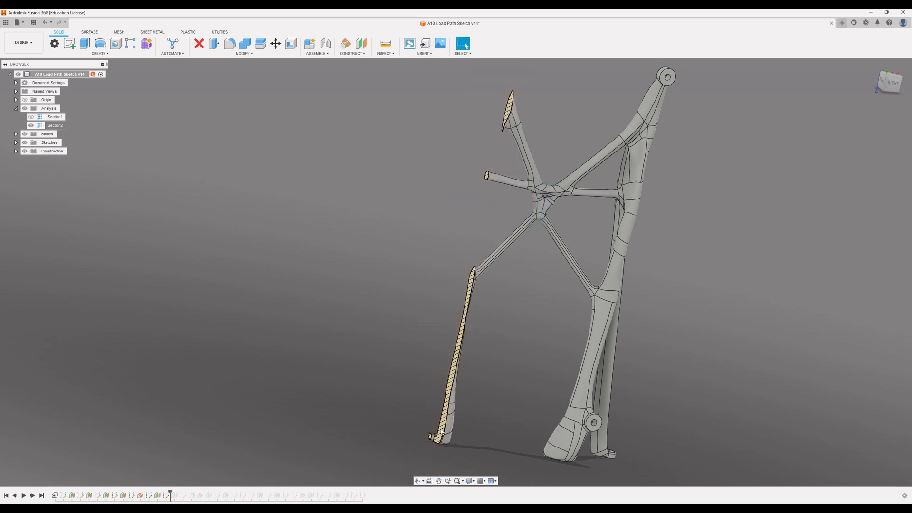
Step: Move the Section2 cut plane another 0.20 in outward across the leg and apply it
right_click(158, 497)
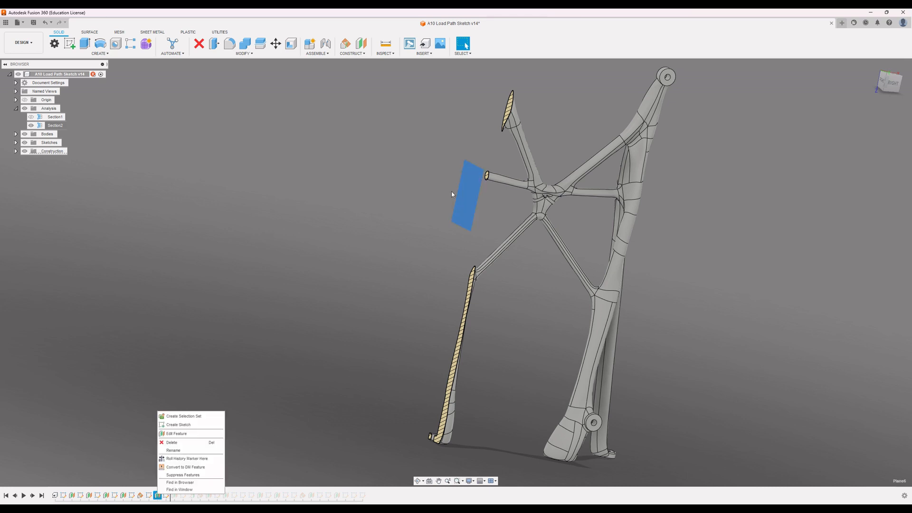
right_click(55, 126)
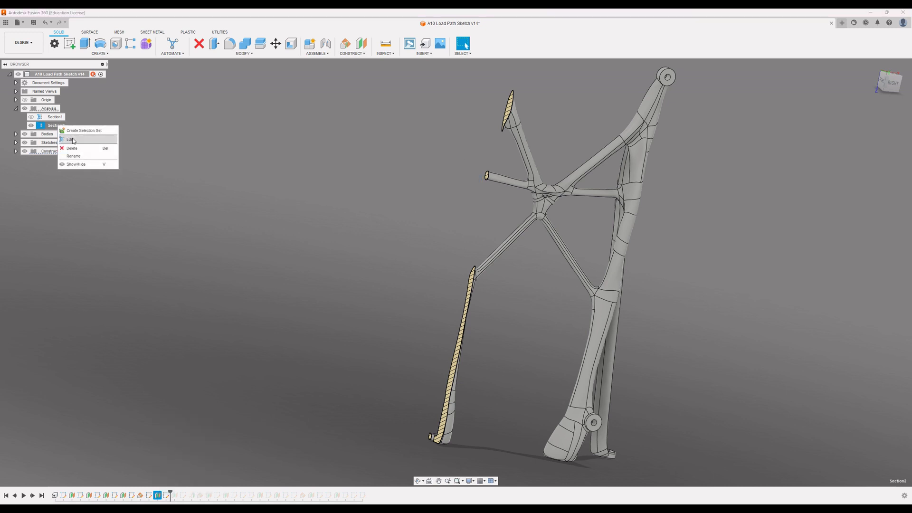
left_click(81, 132)
left_click_drag(428, 398, 419, 398)
middle_click_drag(500, 198, 463, 179, "shift")
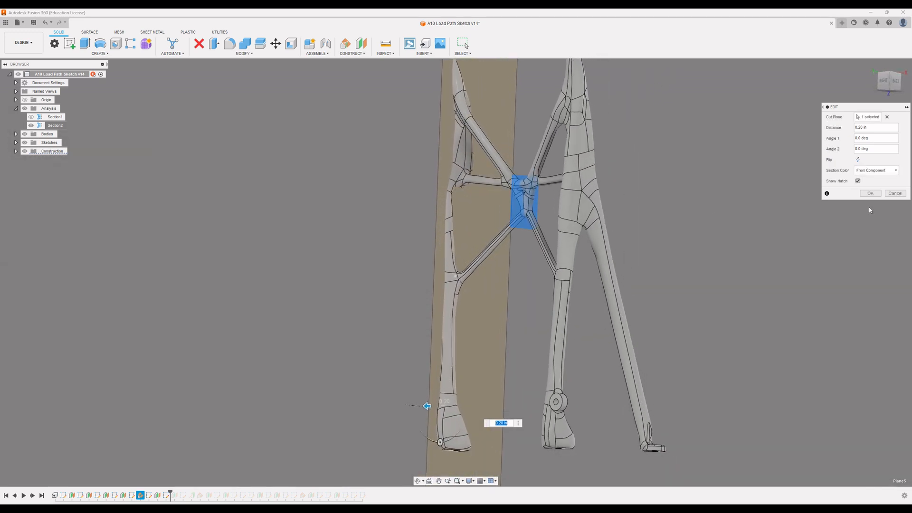
left_click(870, 193)
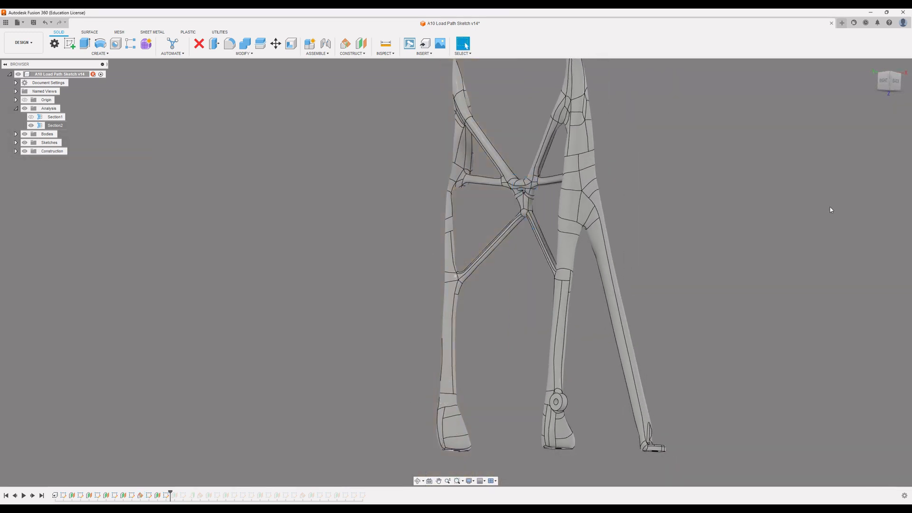
Step: Open the seventh sketch in the history for editing and view its geometry where the horizontal brace meets the leg
right_click(169, 496)
left_click(190, 430)
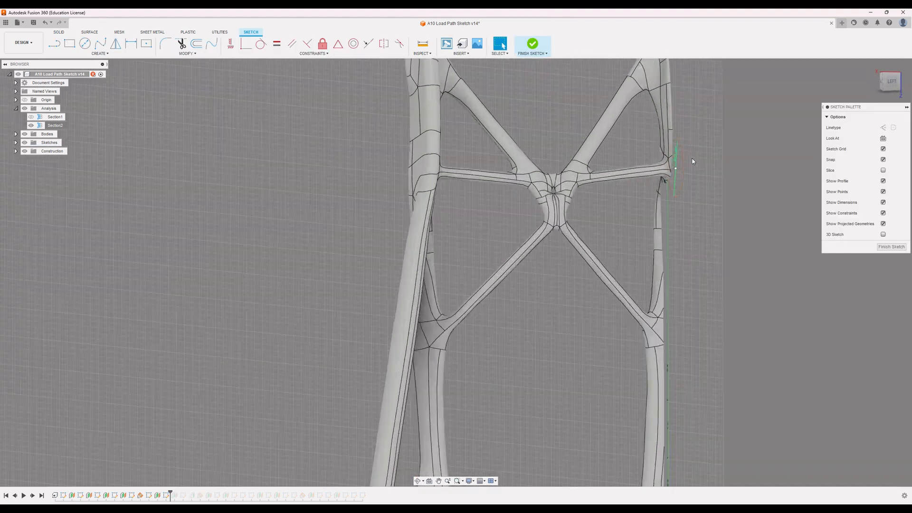
mouse_move(682, 188)
middle_mouse_down("shift")
mouse_move(624, 187)
mouse_move(670, 192)
mouse_move(648, 193)
middle_mouse_up("shift")
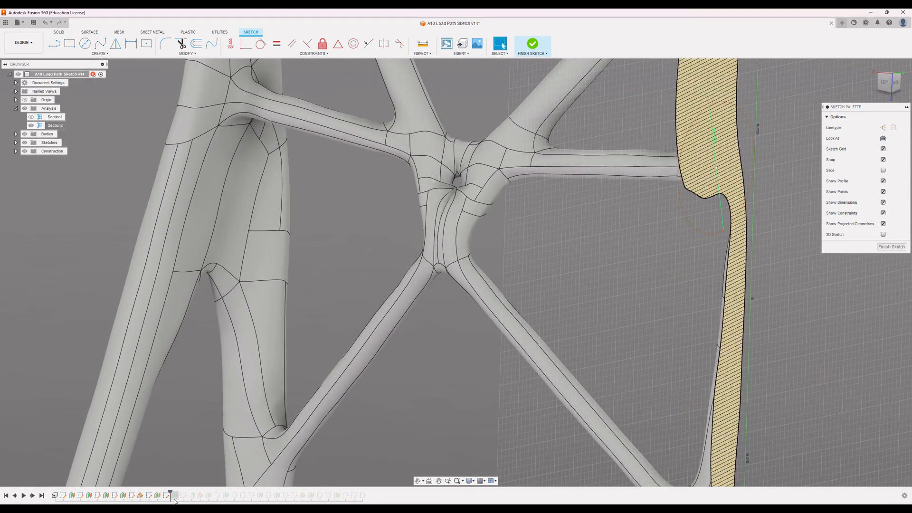
Step: Move the Section2 cut plane -0.20 in, so that it cuts through the horizontal brace beside the leg, and apply it
right_click(55, 118)
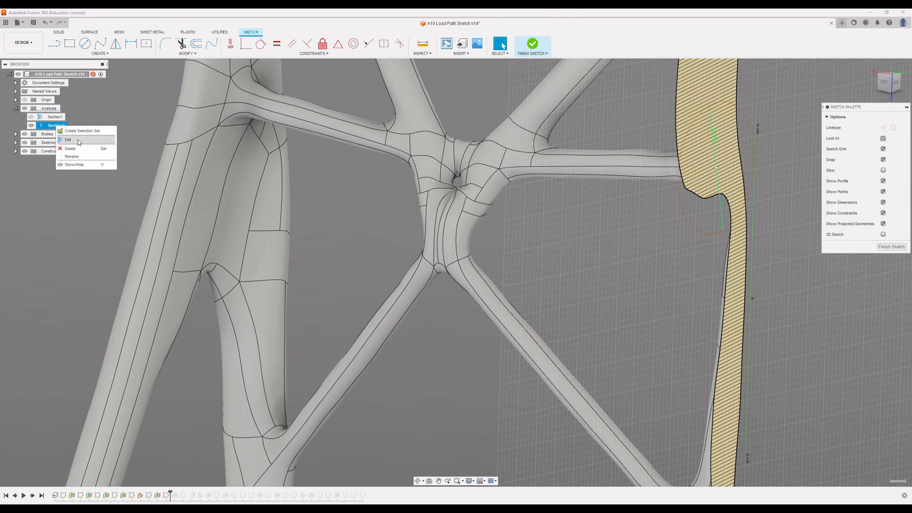
left_click(81, 141)
scroll(702, 380, "down", 1)
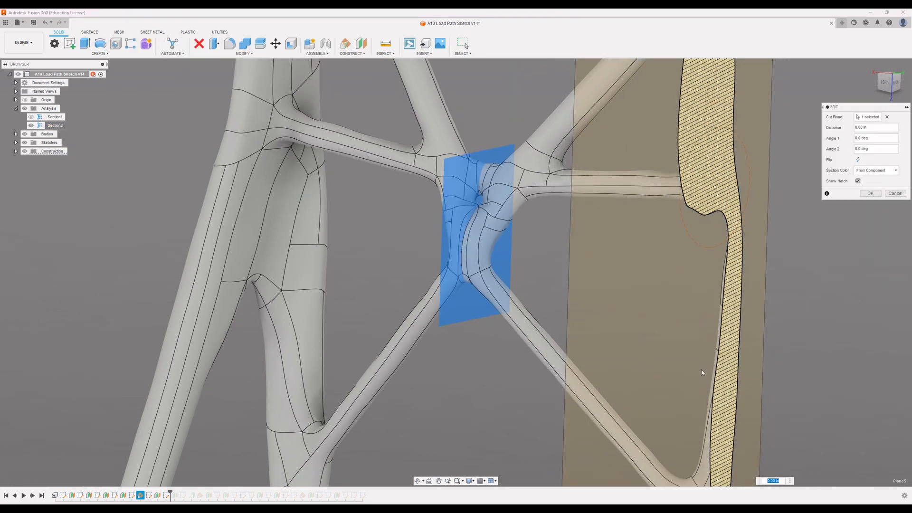
middle_click_drag(700, 370, 639, 274)
scroll(639, 281, "down", 3)
scroll(646, 305, "down", 3)
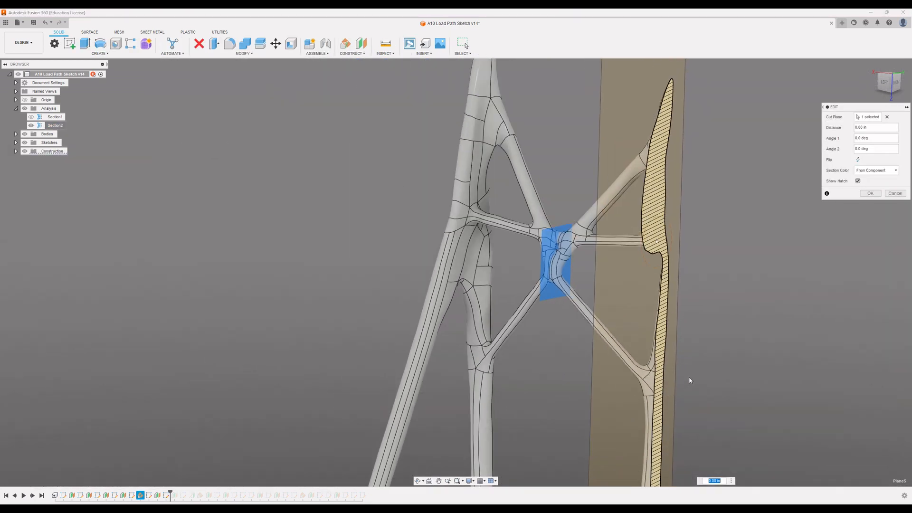
middle_click_drag(688, 377, 628, 266)
left_click_drag(618, 438, 610, 437)
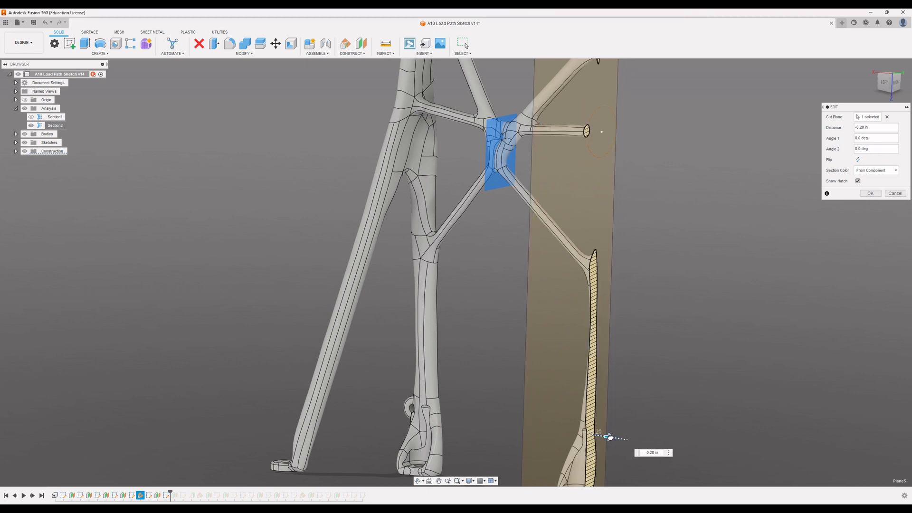
left_click(869, 194)
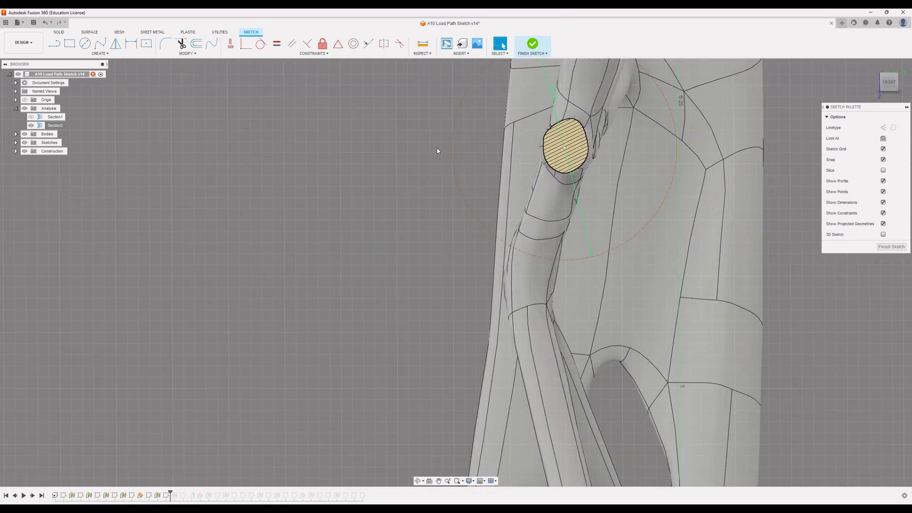
Step: Examine the seventh sketch's construction circle around the cut face of the horizontal brace, and finish the sketch
middle_click_drag(442, 149, 440, 146, "shift")
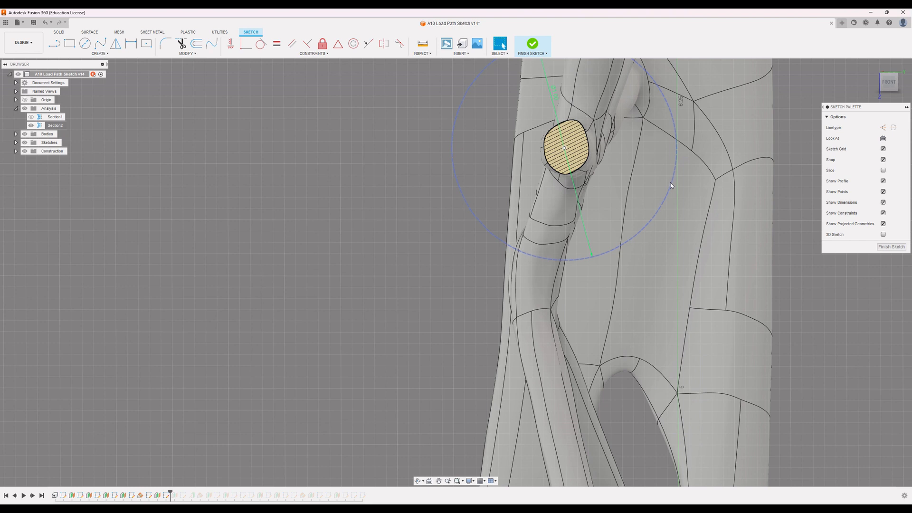
mouse_move(670, 182)
left_mouse_down()
mouse_move(656, 191)
mouse_move(660, 176)
mouse_move(671, 182)
left_mouse_up()
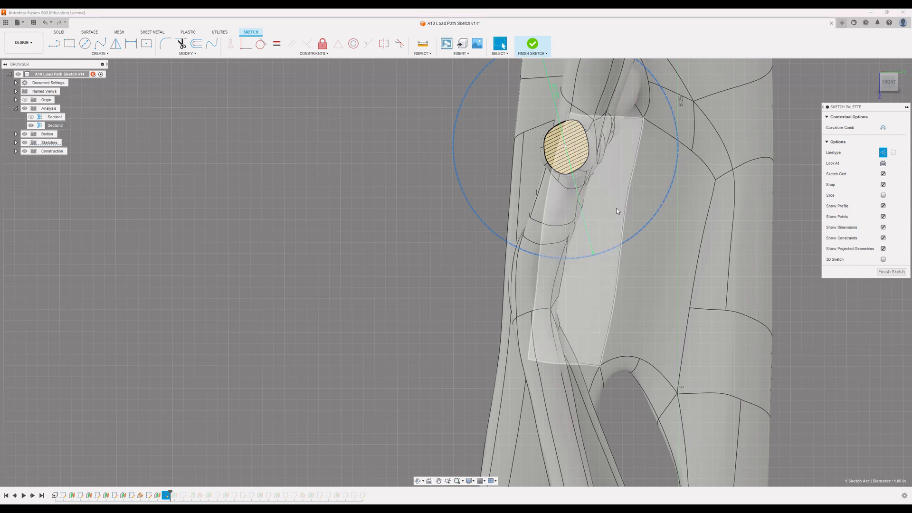
scroll(617, 211, "down", 8)
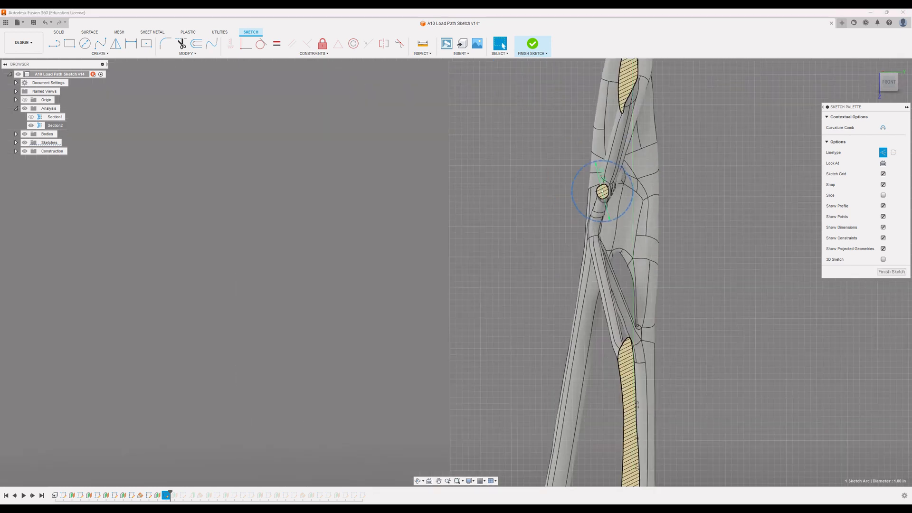
left_click(902, 274)
mouse_move(759, 218)
middle_mouse_down("shift")
mouse_move(702, 203)
mouse_move(704, 194)
mouse_move(611, 195)
mouse_move(594, 220)
middle_mouse_up("shift")
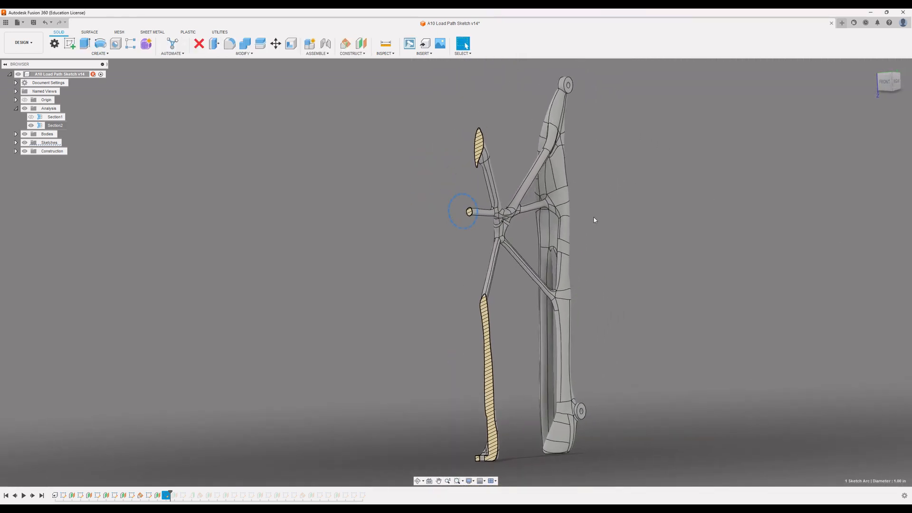
Step: Roll the history marker past the next construction plane and Sketch9, and examine Sketch9's circle and line at the central brace junction
left_click_drag(172, 492, 185, 498)
left_click(184, 496)
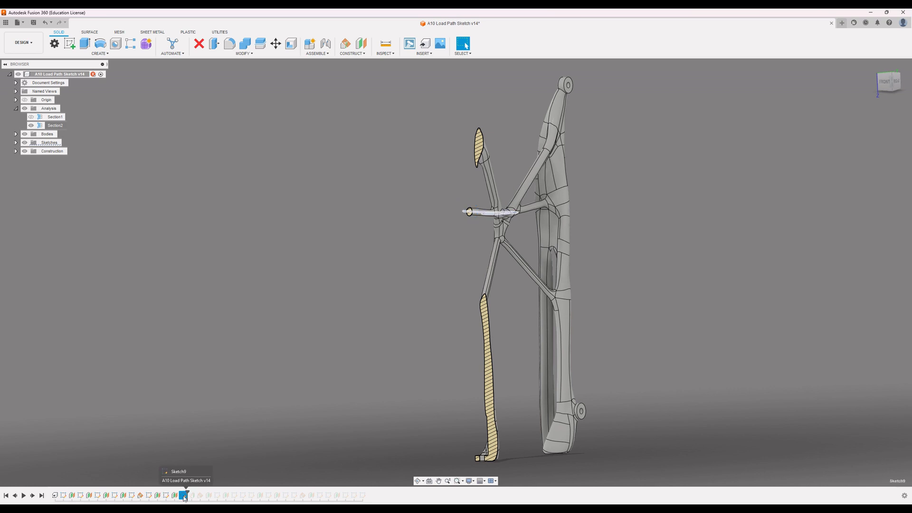
middle_click_drag(320, 397, 309, 422, "shift")
scroll(476, 236, "up", 4)
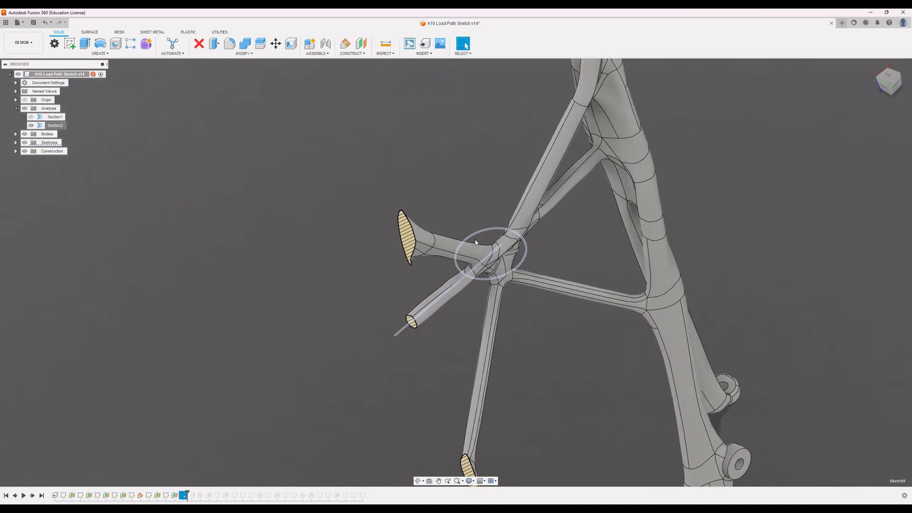
middle_click_drag(437, 198, 424, 246, "shift")
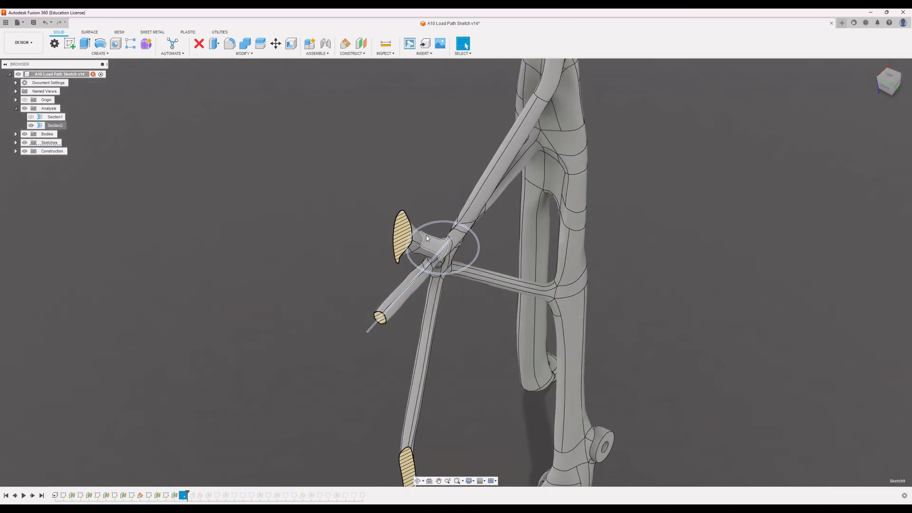
scroll(429, 254, "up", 2)
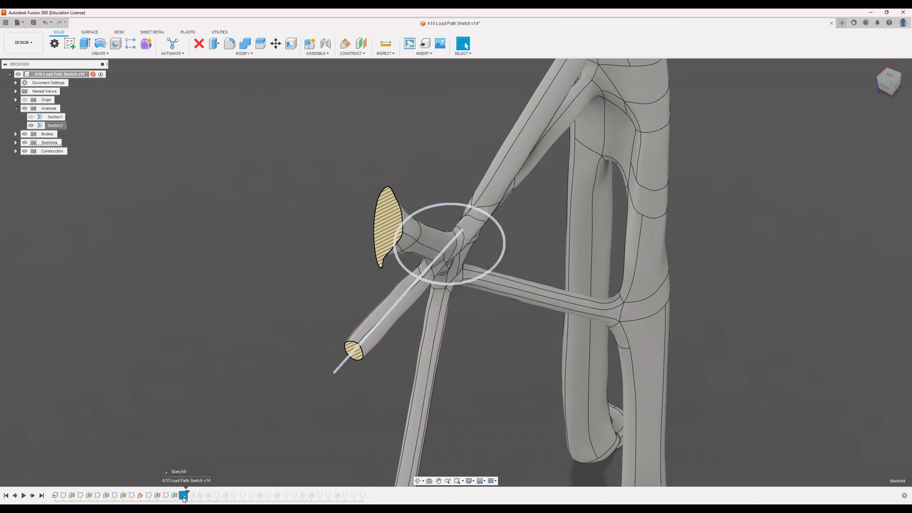
Step: Open Sketch9 for editing and view its circle at the braces from an angle
right_click(184, 497)
left_click(209, 433)
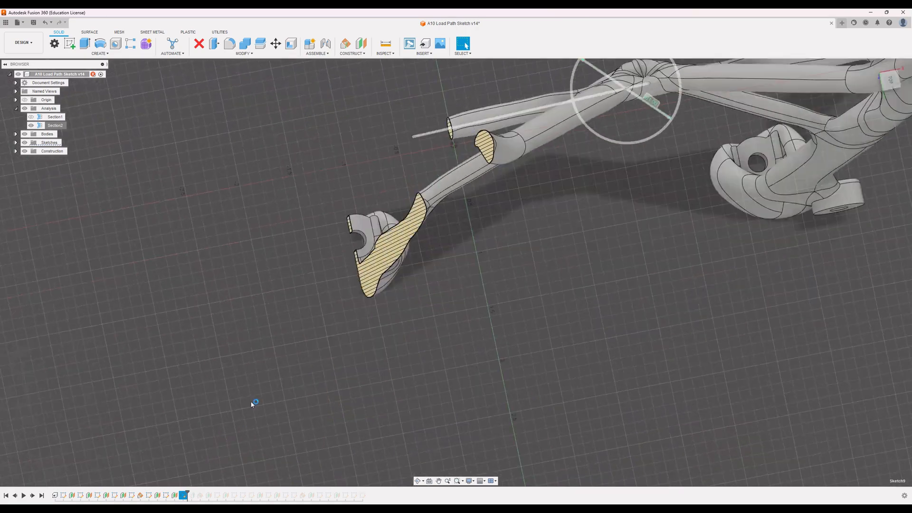
middle_click_drag(694, 173, 518, 358)
mouse_move(517, 359)
middle_mouse_down("shift")
mouse_move(556, 258)
mouse_move(546, 273)
middle_mouse_up("shift")
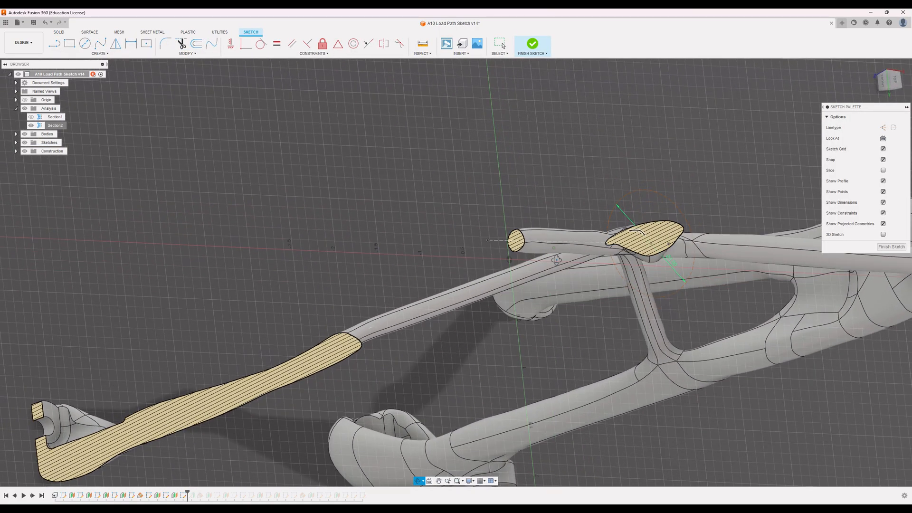
Step: Move the Section2 cut plane -0.30 in along the braces toward the central junction and apply it
right_click(56, 125)
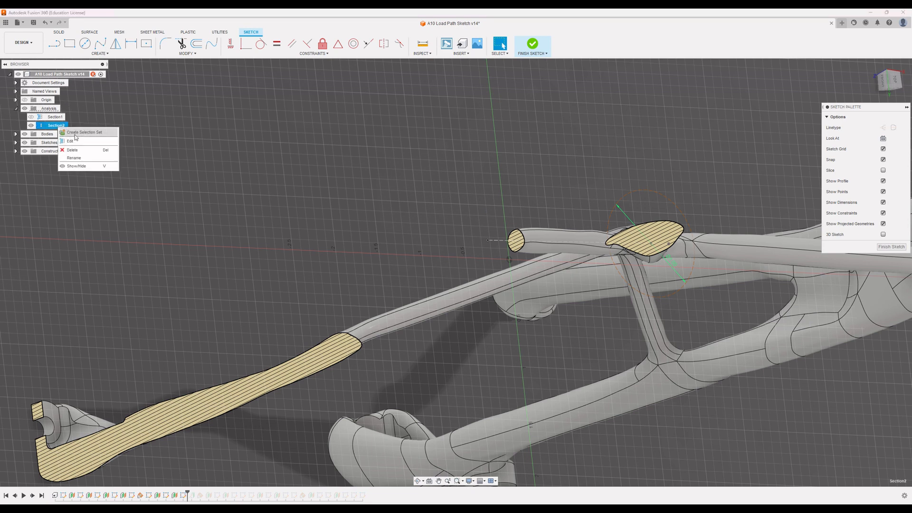
left_click(93, 144)
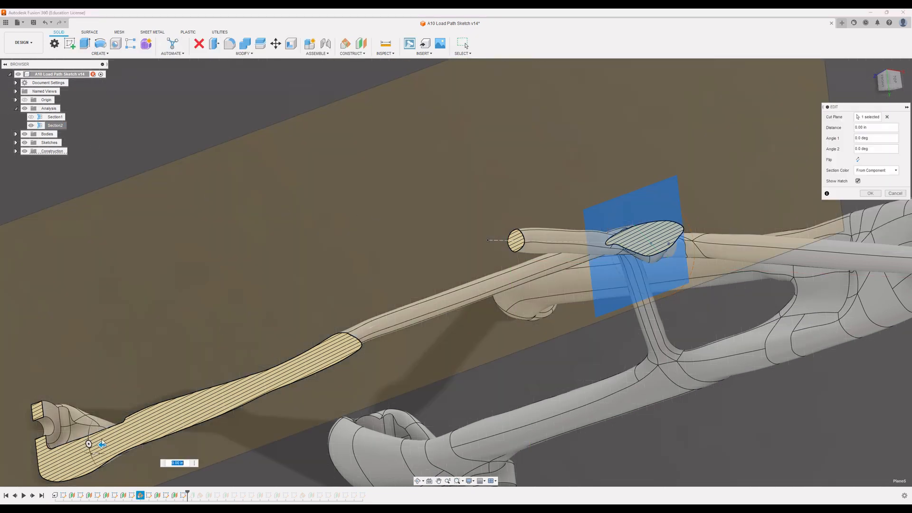
left_click_drag(102, 444, 132, 449)
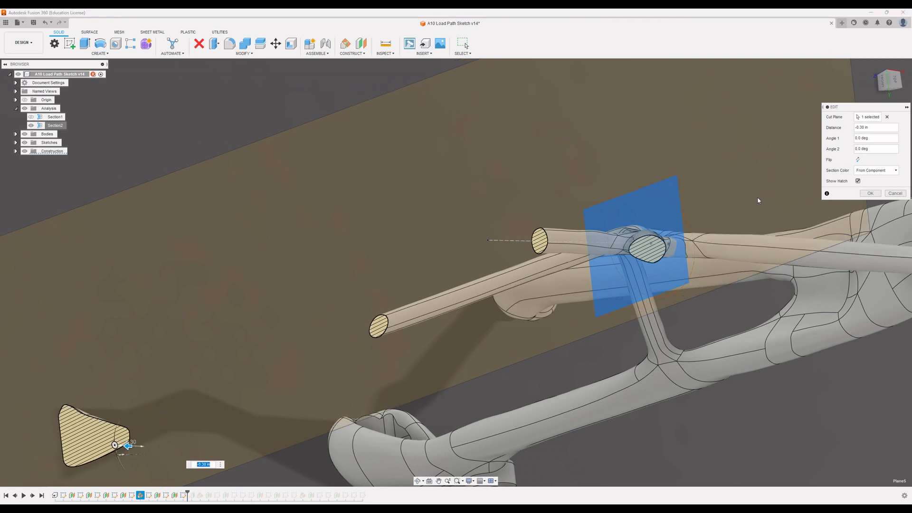
left_click(870, 194)
Step: Examine how Sketch9's construction circle surrounds the braces at the central junction, and finish the sketch
scroll(680, 223, "up", 4)
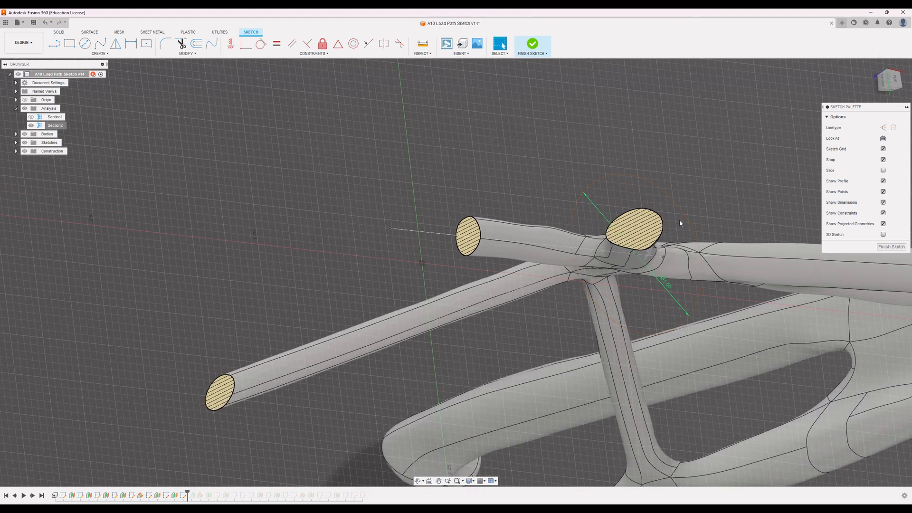
middle_click_drag(680, 224, 674, 186, "shift")
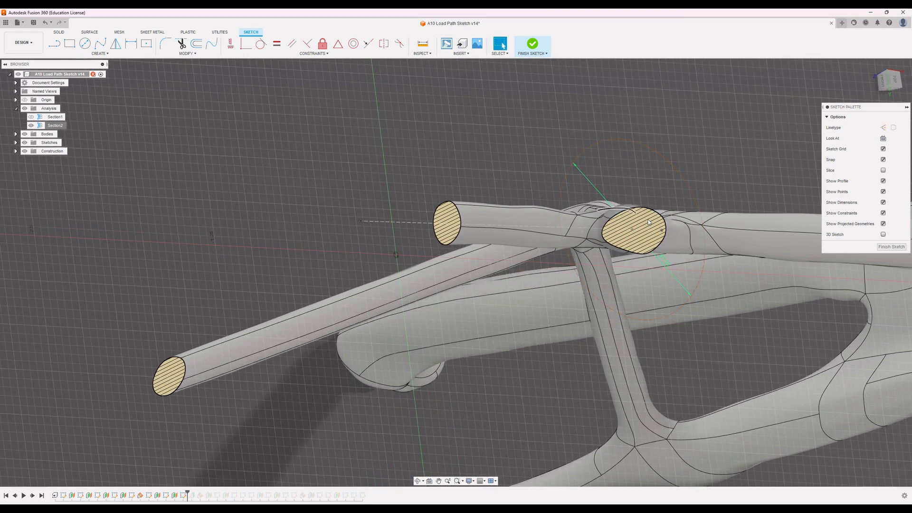
left_click(687, 188)
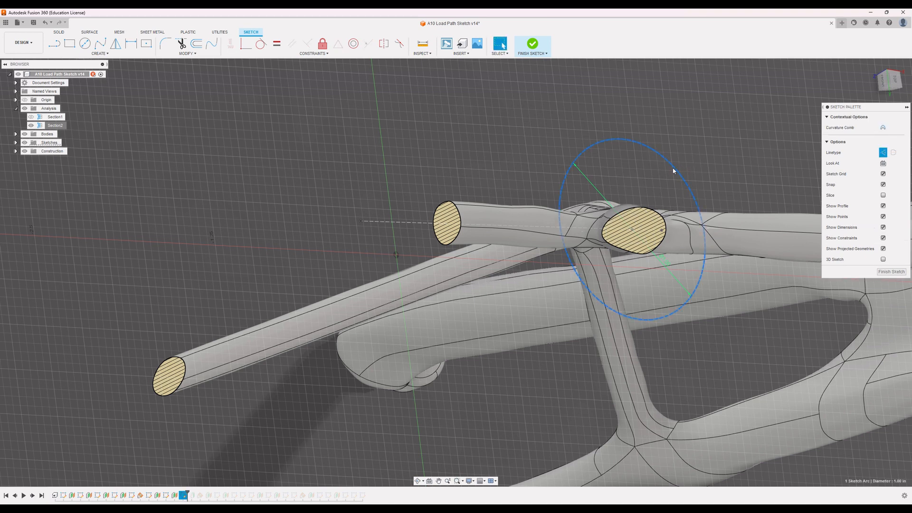
left_click(879, 273)
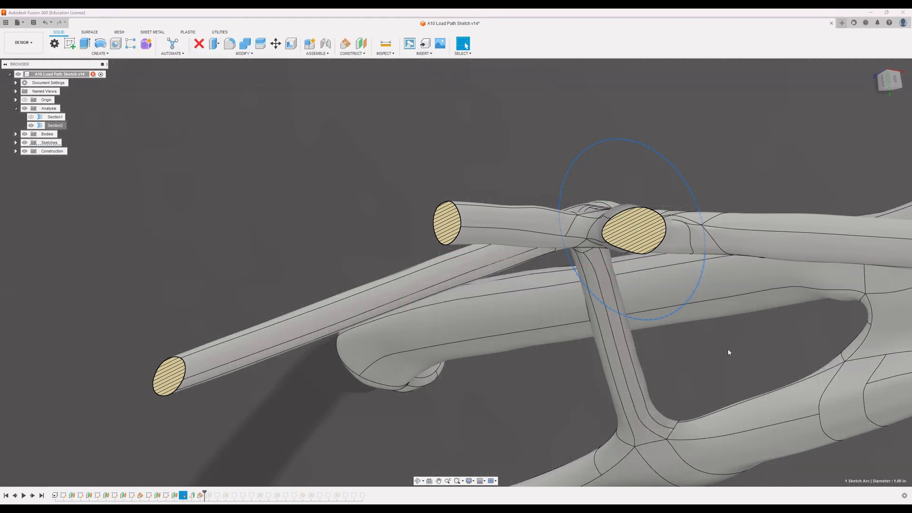
Step: Roll the history marker past the two features after Sketch9 and examine the central brace junction face-on
scroll(729, 352, "down", 2)
middle_click_drag(734, 350, 757, 287, "shift")
scroll(760, 257, "down", 3)
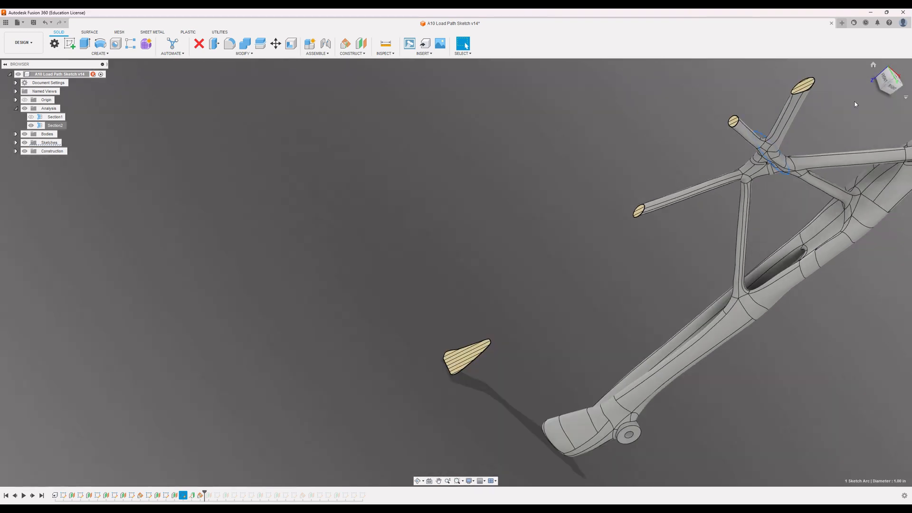
middle_click_drag(765, 227, 862, 124, "shift")
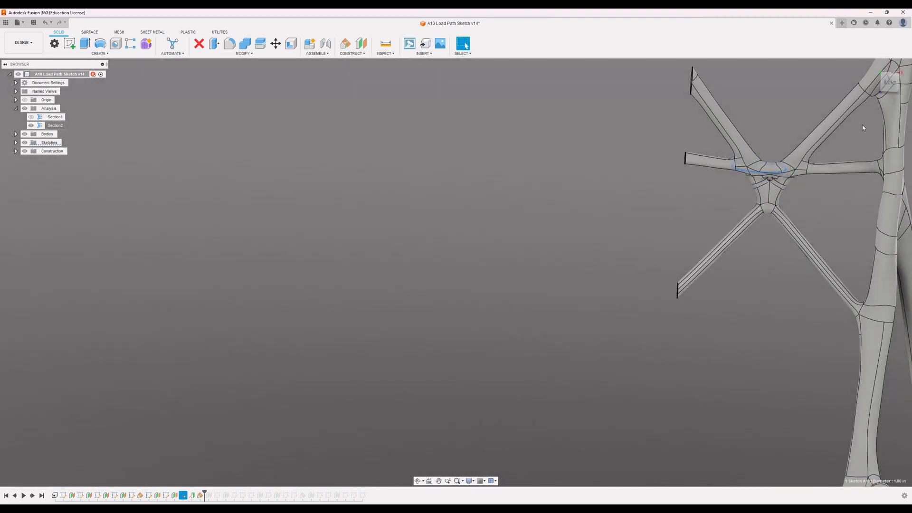
Step: Roll the history marker forward past Sketch10 and Sketch11, and hide the Section2 cut so the whole frame is shown
left_click(882, 84)
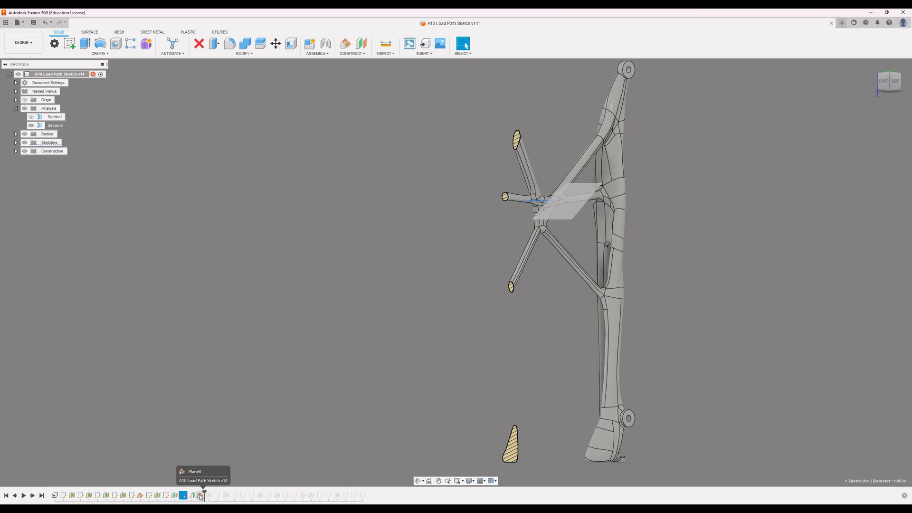
left_click_drag(204, 494, 223, 493)
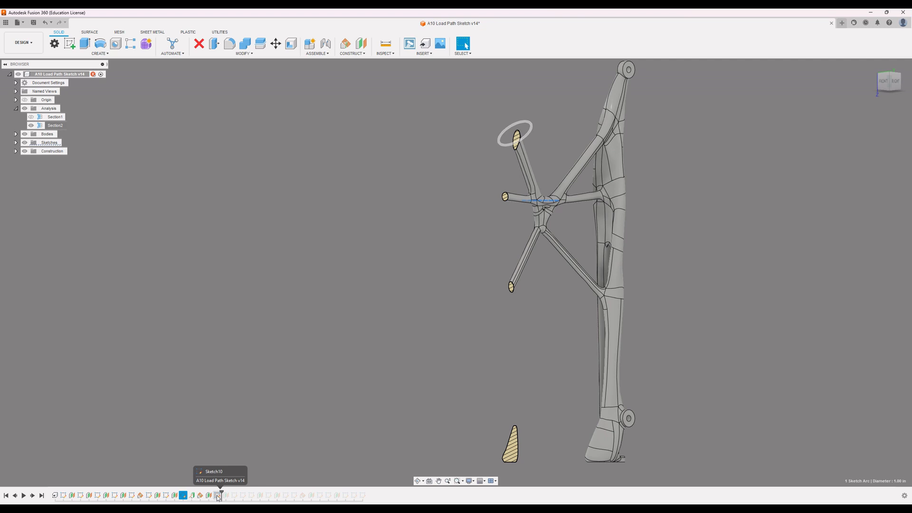
left_click_drag(218, 498, 234, 493)
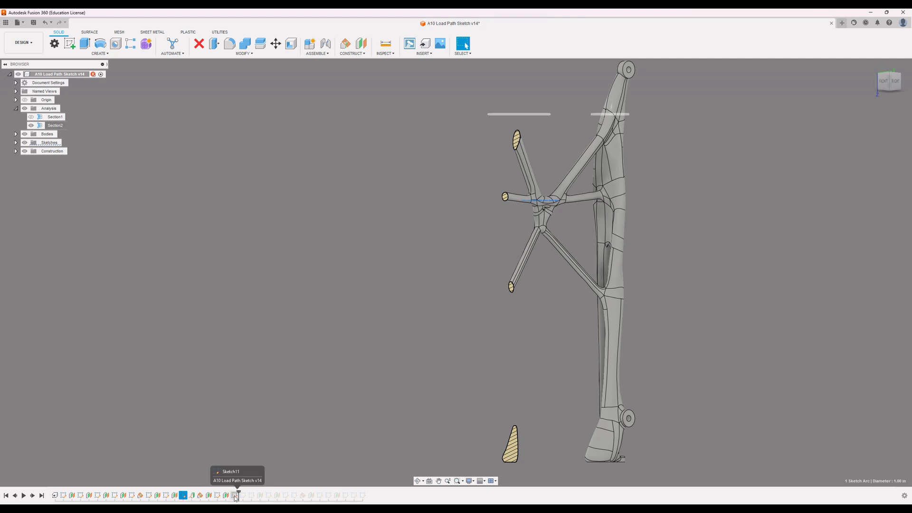
scroll(547, 166, "down", 2)
middle_click_drag(555, 161, 545, 168, "shift")
left_click(31, 124)
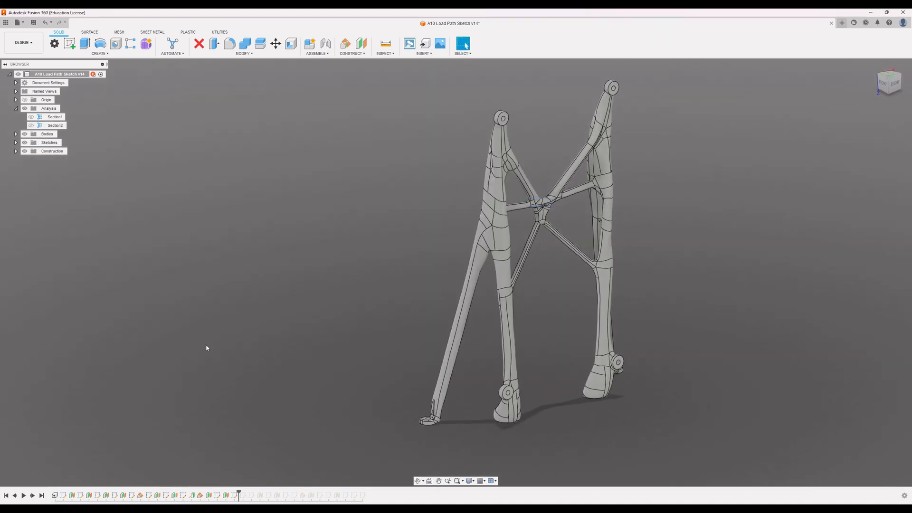
Step: Open Sketch11 for editing
right_click(236, 496)
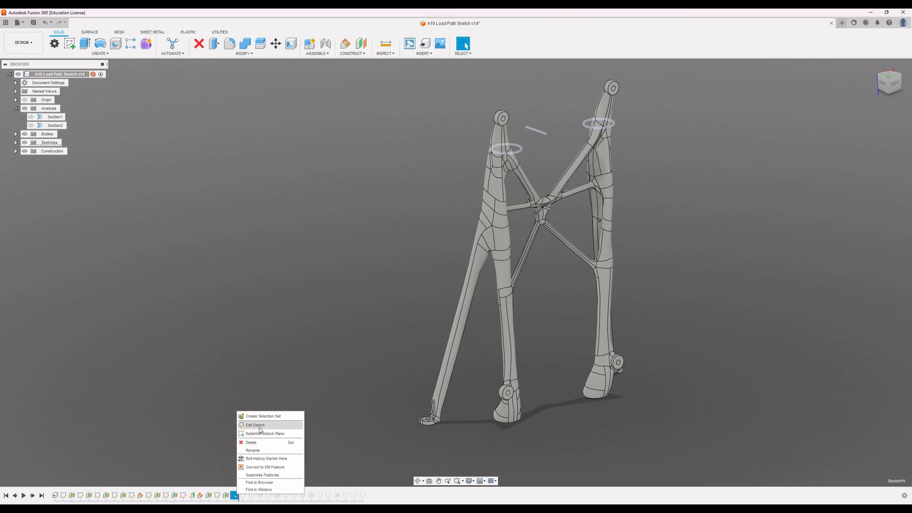
left_click(261, 425)
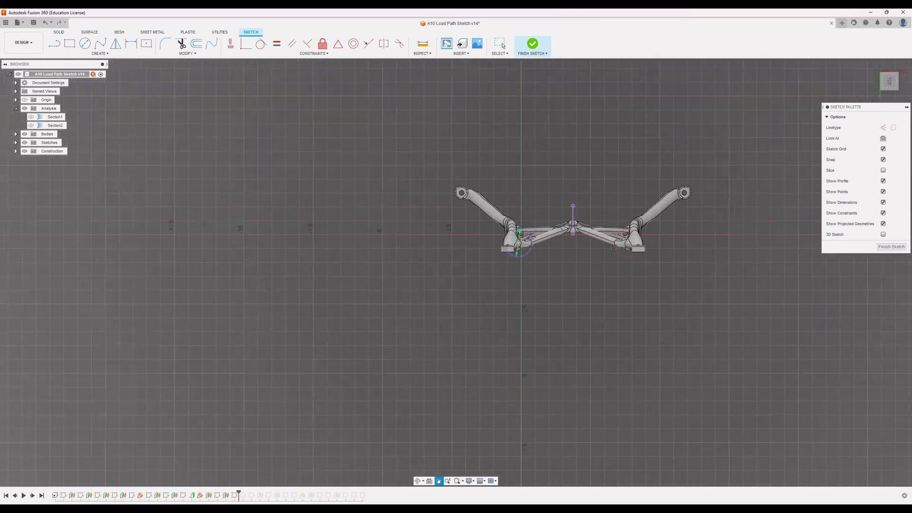
scroll(507, 237, "up", 2)
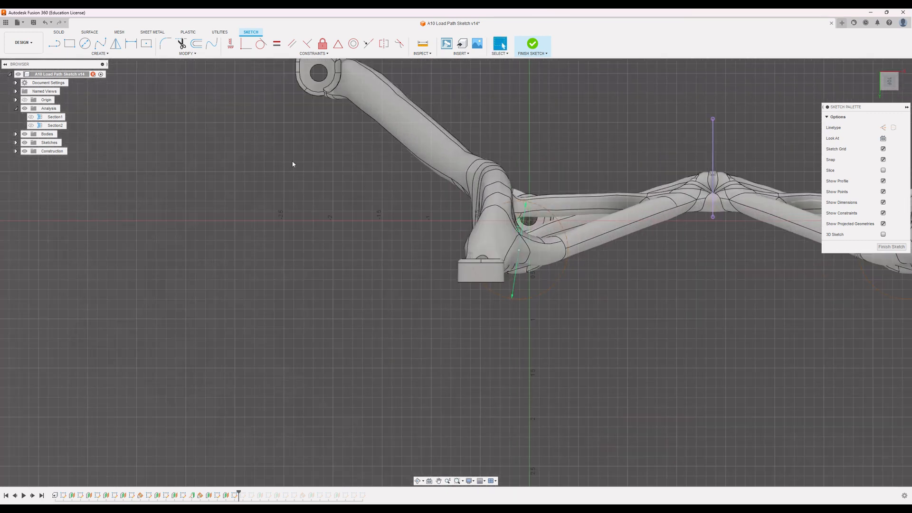
Step: Show the Section1 analysis and move its cut plane to -1.30 in, through the leg and brace junction below the upper lug
left_click(45, 117)
right_click(49, 118)
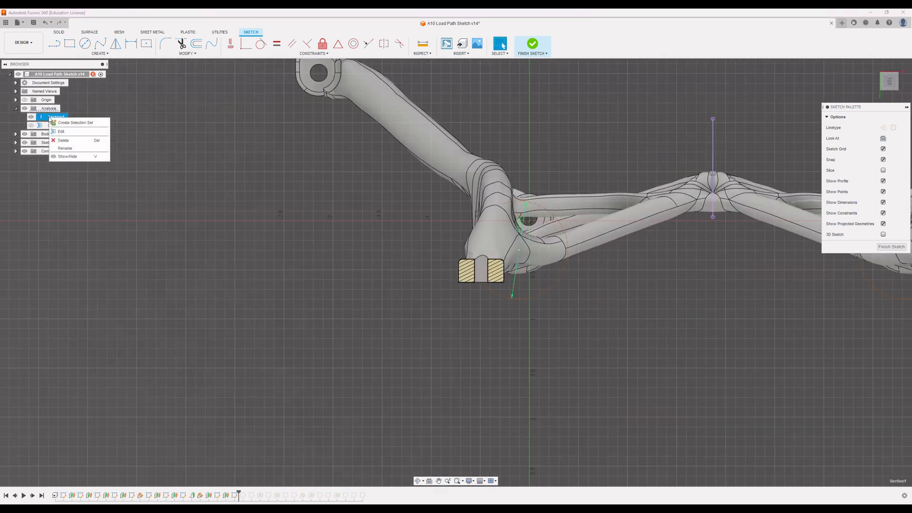
left_click(65, 133)
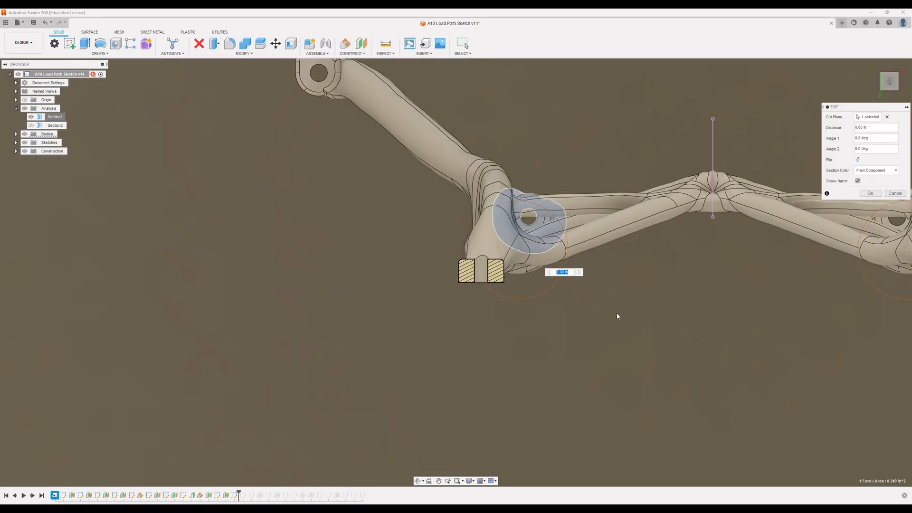
scroll(628, 307, "down", 4)
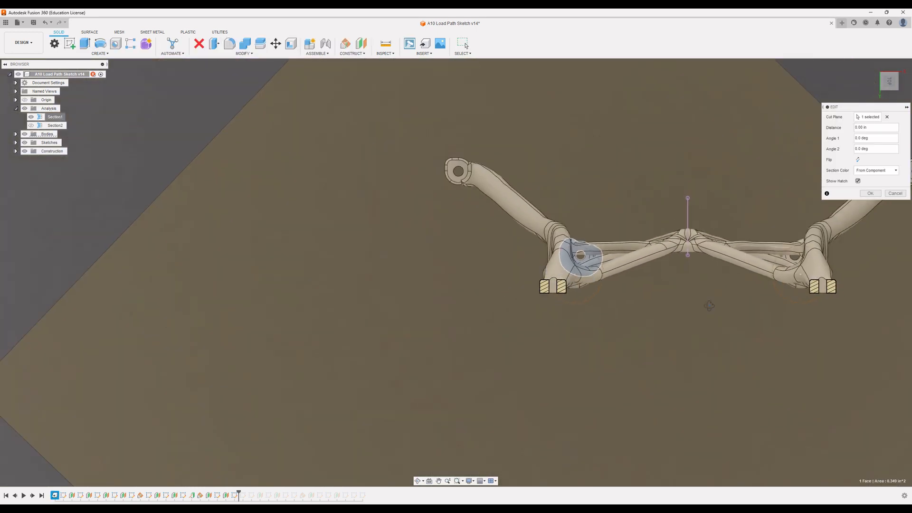
middle_click_drag(709, 306, 610, 159, "shift")
mouse_move(584, 128)
left_mouse_down()
mouse_move(576, 175)
mouse_move(579, 160)
left_mouse_up()
scroll(599, 174, "up", 1)
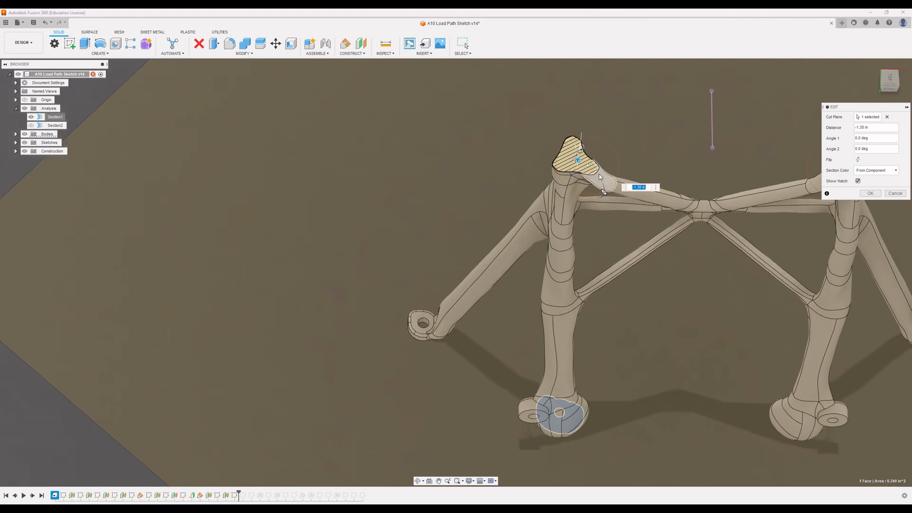
Step: Examine the cut face at the upper leg and brace junction against Sketch11's circle, and apply the section
scroll(600, 174, "up", 4)
middle_click_drag(632, 146, 614, 135, "shift")
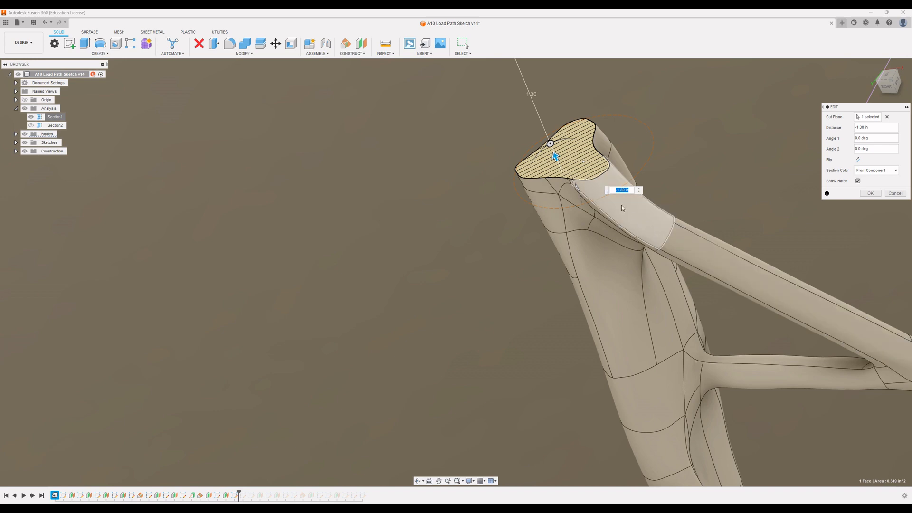
middle_click_drag(644, 172, 684, 195, "shift")
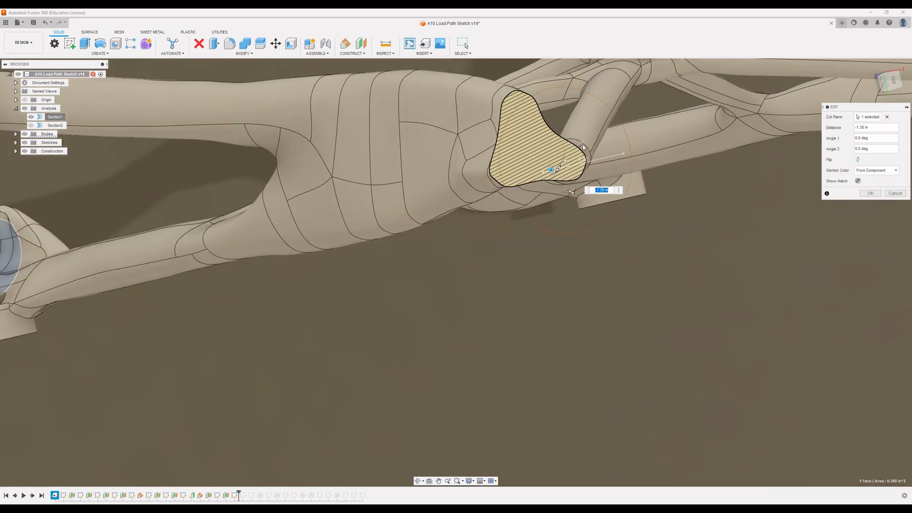
middle_click_drag(574, 161, 550, 273, "shift")
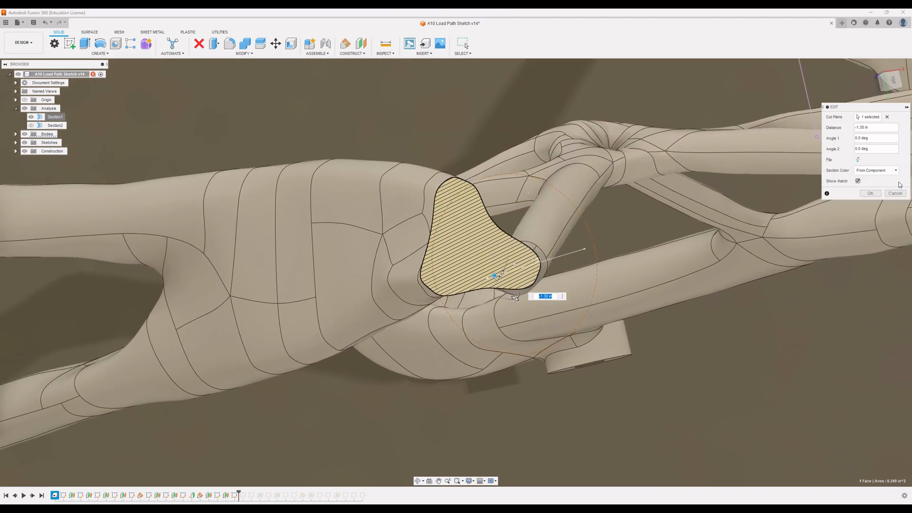
left_click(870, 193)
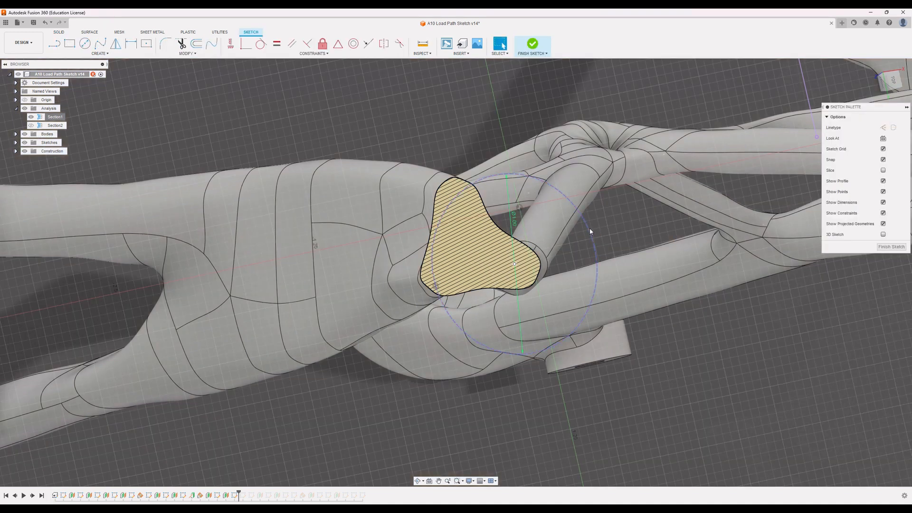
Step: Try to shift Sketch11's construction circle around the cut junction, and undo the change
left_click(590, 230)
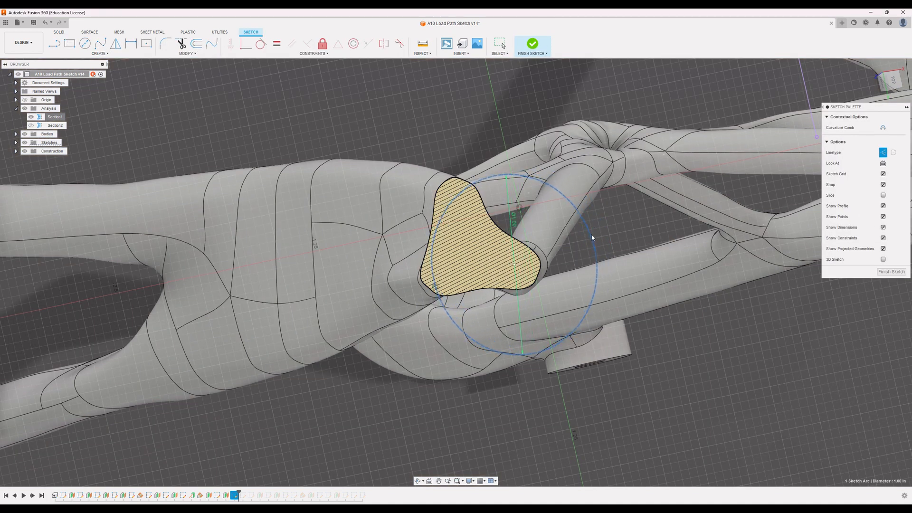
mouse_move(592, 237)
left_mouse_down()
mouse_move(597, 267)
mouse_move(592, 238)
left_mouse_up()
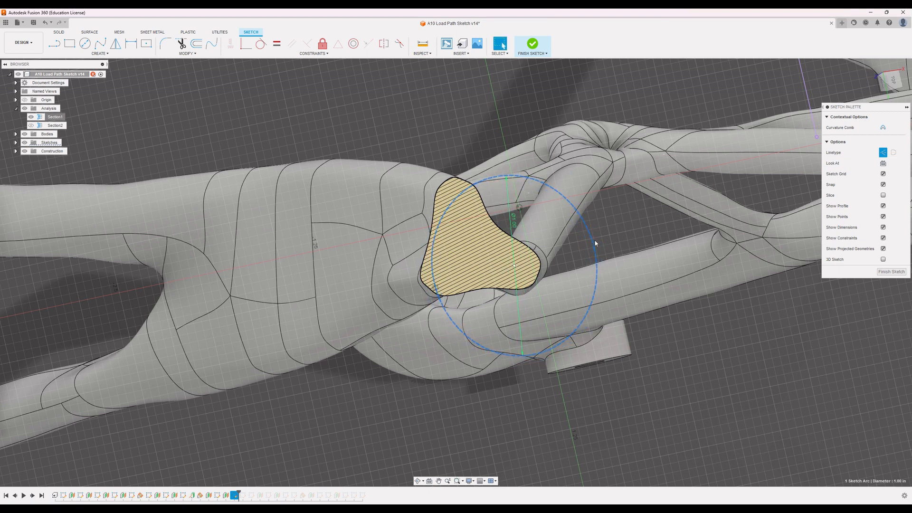
key("ctrl+z")
Step: Finish Sketch11 and hide the Section1 cut to show the complete frame
scroll(628, 260, "down", 3)
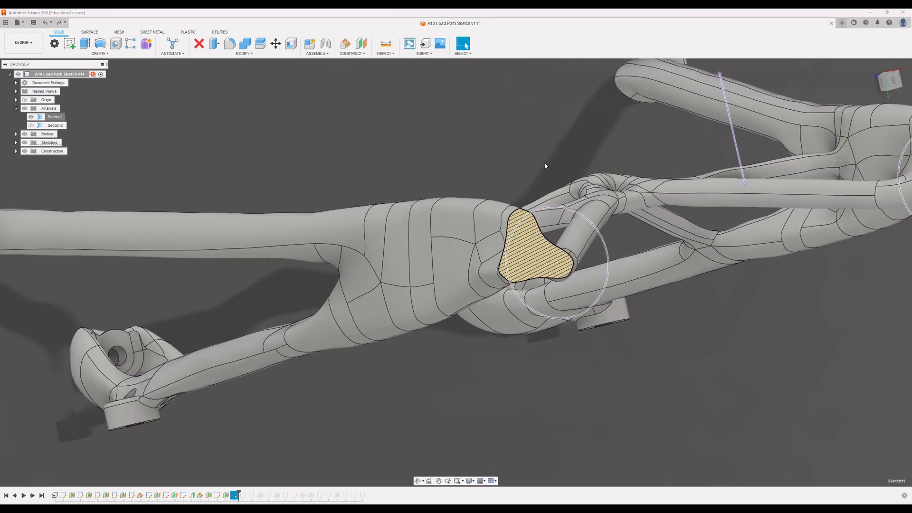
middle_click_drag(529, 168, 513, 169, "shift")
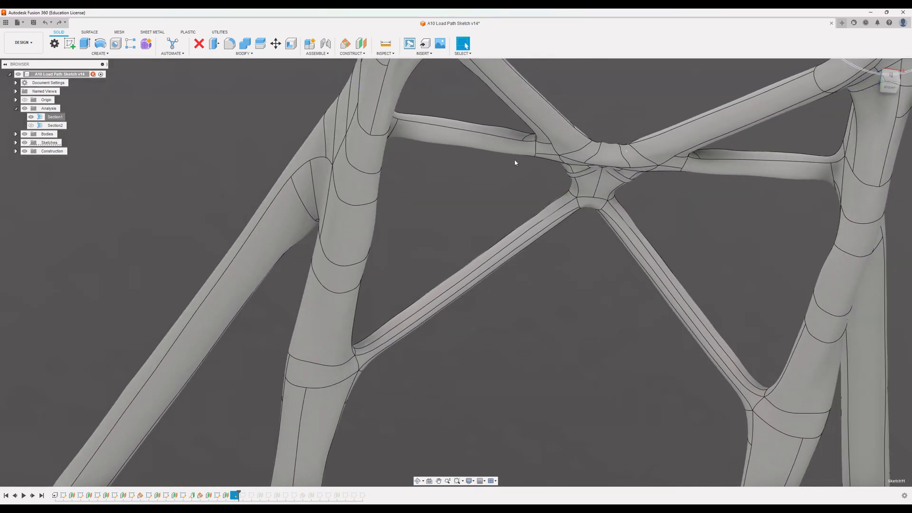
scroll(513, 169, "down", 3)
middle_click_drag(520, 207, 507, 237, "shift")
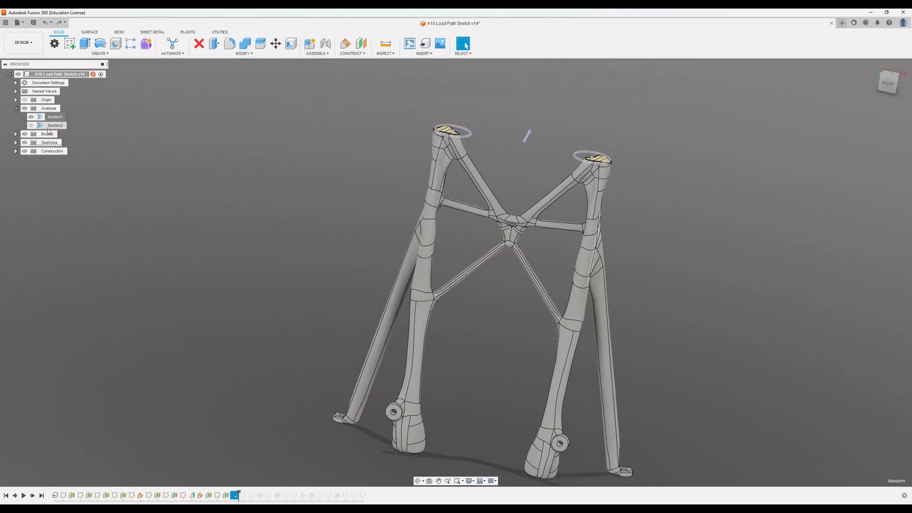
left_click(31, 118)
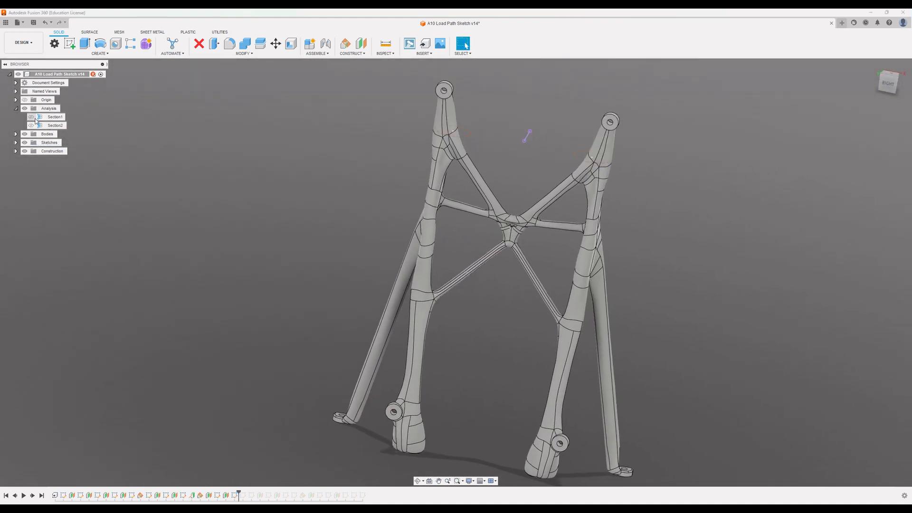
Step: Expand the sketch list and show Sketch1 through Sketch11 together on the frame
left_click(15, 143)
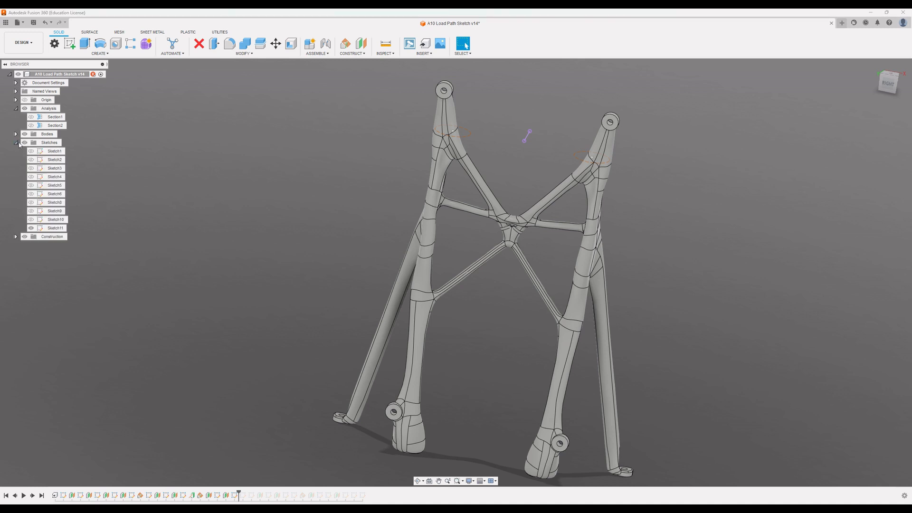
left_click(31, 151)
left_click(30, 159)
left_click(31, 169)
left_click(31, 177)
left_click(31, 185)
left_click(31, 194)
left_click(31, 203)
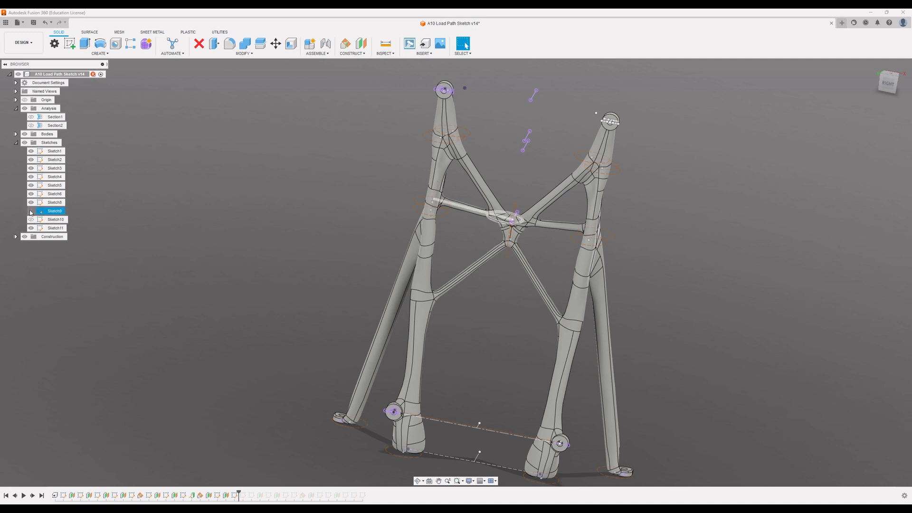
left_click(30, 211)
left_click(31, 229)
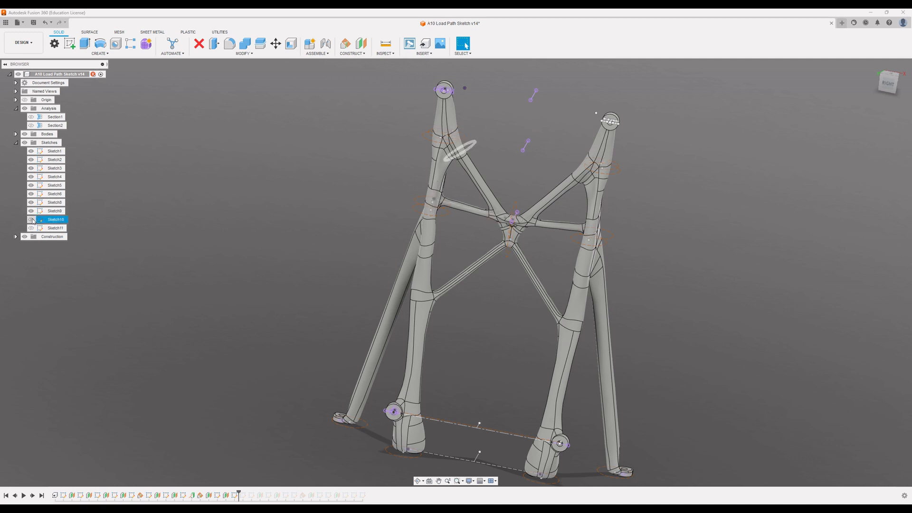
left_click(32, 220)
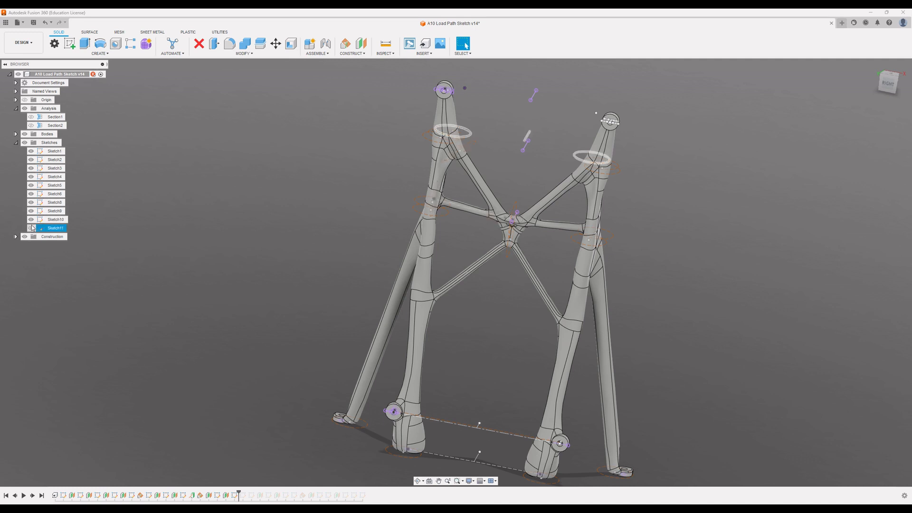
left_click(32, 228)
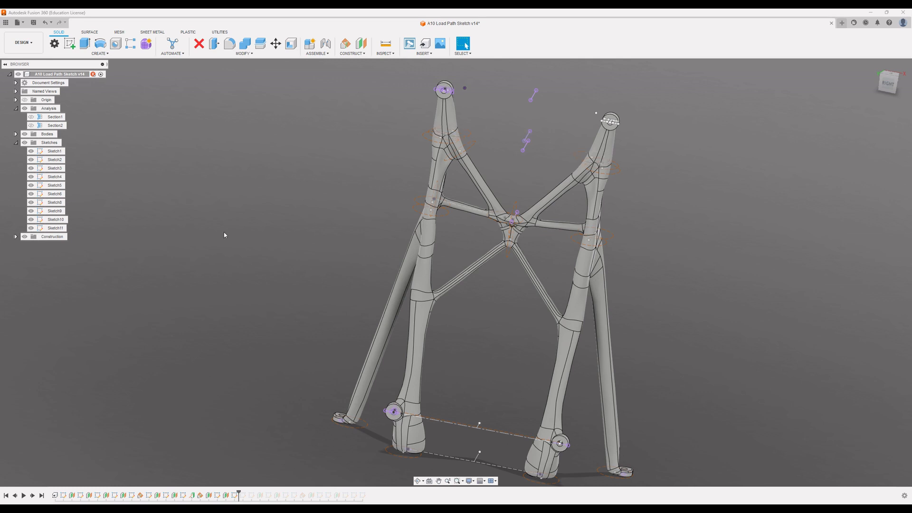
middle_click_drag(345, 257, 433, 291, "shift")
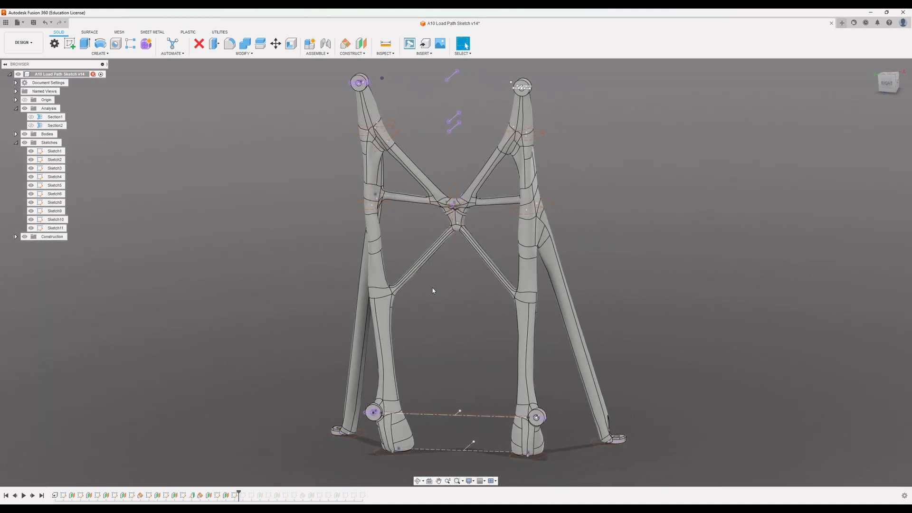
Step: Roll the history marker to just before the last three features and show the newly listed sketches, including Sketch12 through Sketch23
left_click_drag(239, 491, 341, 491)
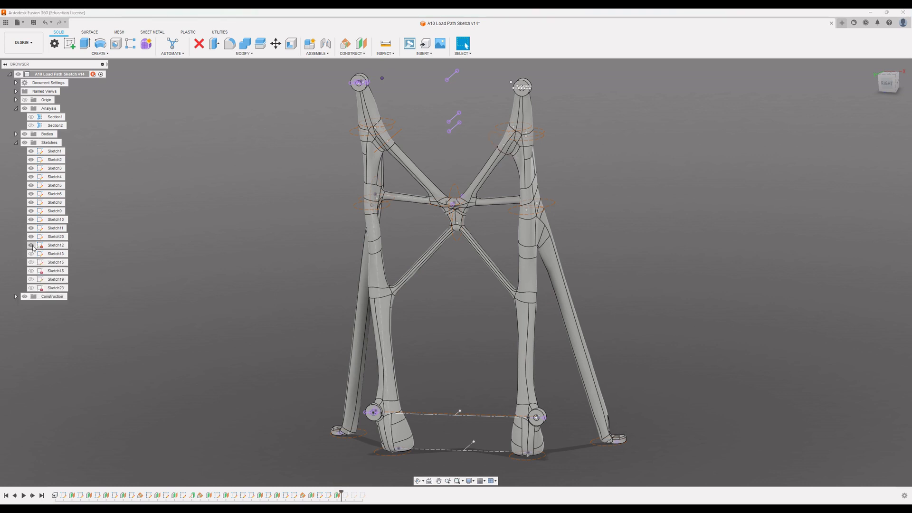
left_click(31, 262)
middle_click_drag(338, 184, 411, 312, "shift")
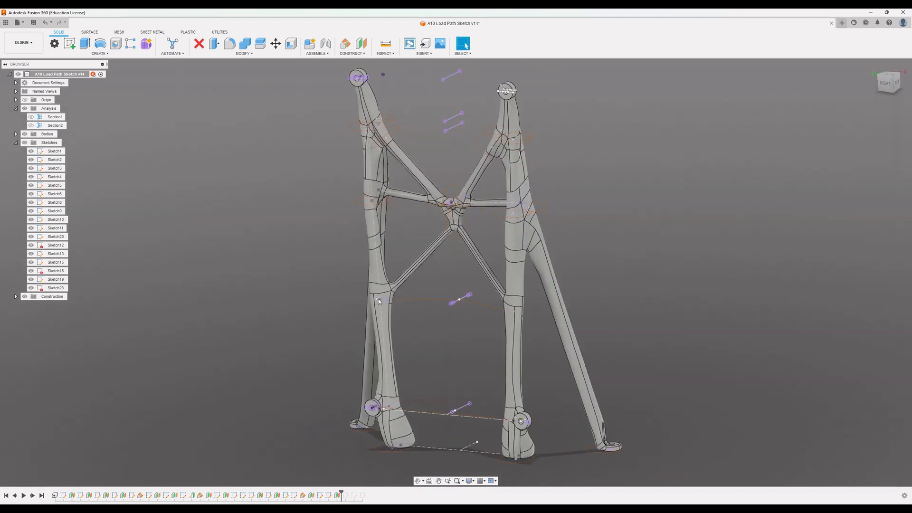
scroll(381, 300, "up", 4)
scroll(383, 301, "up", 1)
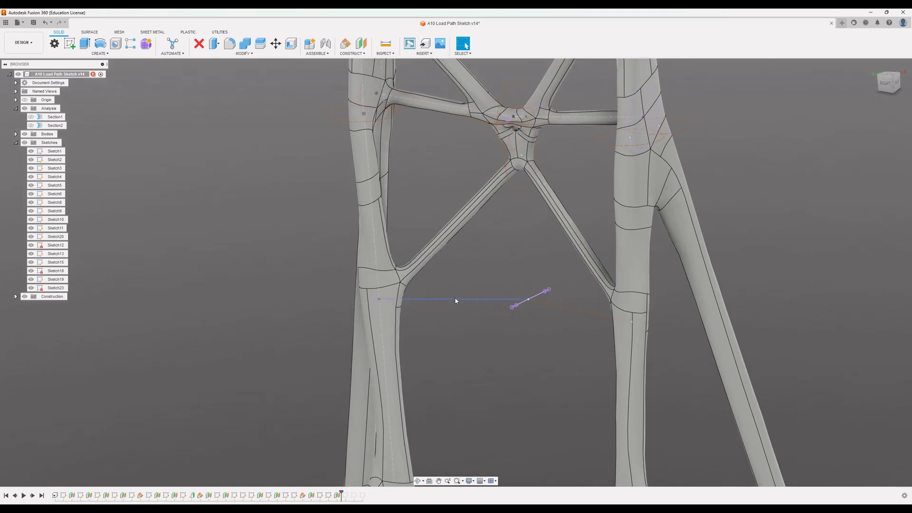
middle_click_drag(455, 300, 466, 319, "shift")
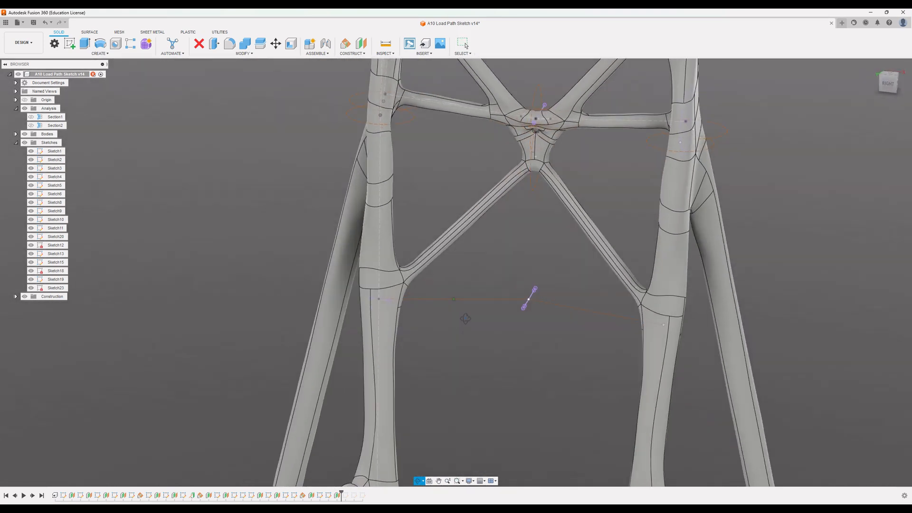
scroll(465, 318, "down", 6)
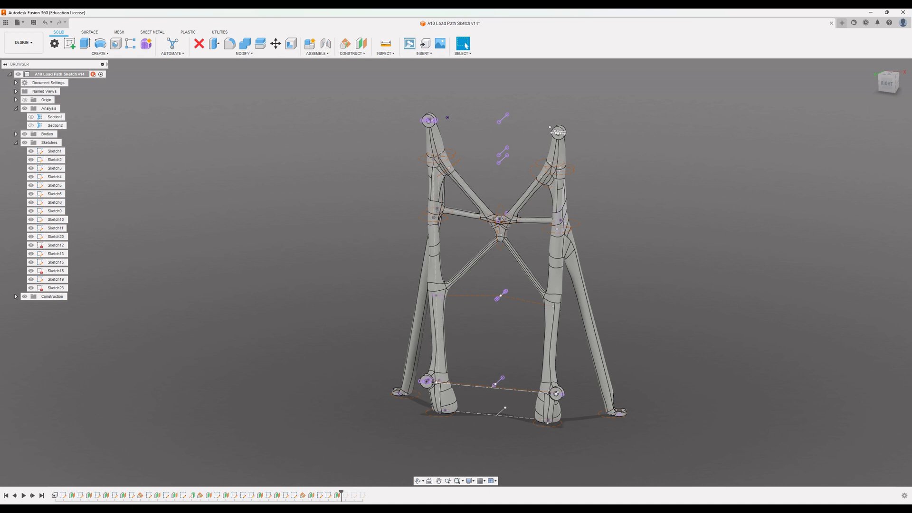
Step: Roll the history to its end, show Sketch24, and hide the Complex Load Path and Simple Load Path sketches
left_click_drag(340, 492, 367, 493)
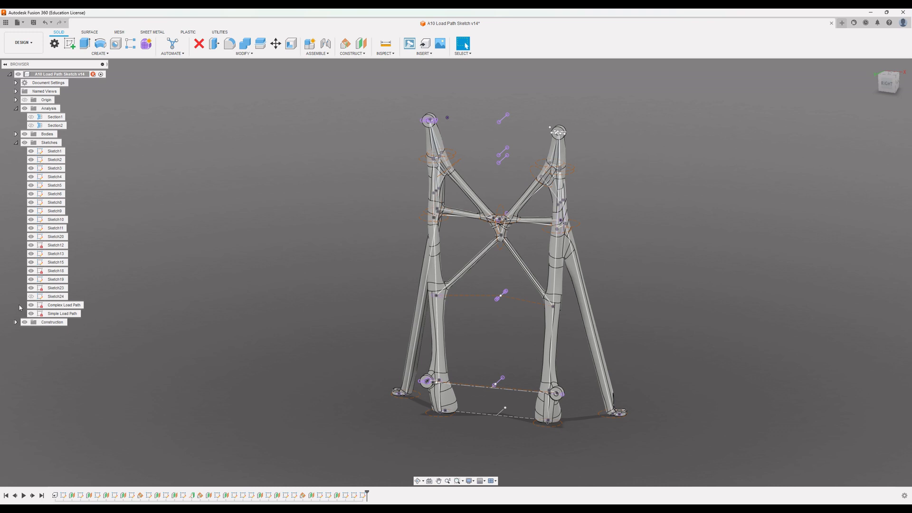
left_click(31, 306)
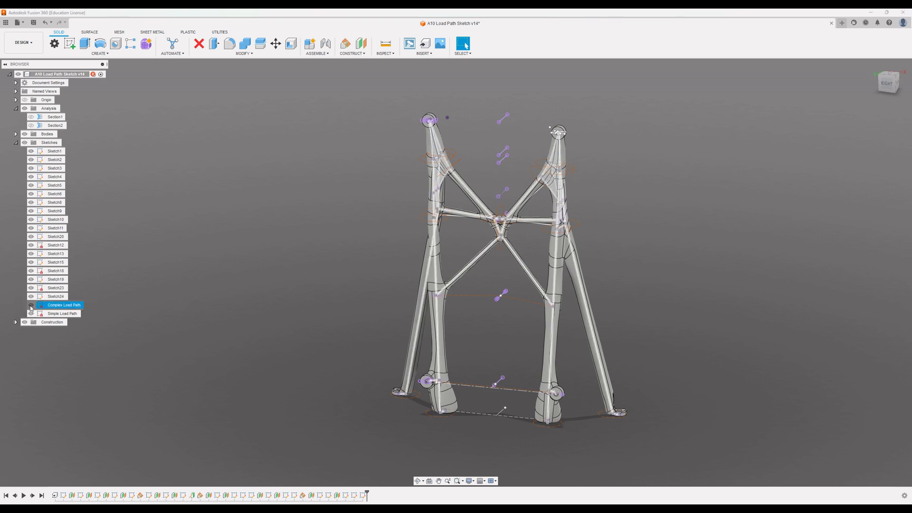
left_click(31, 306)
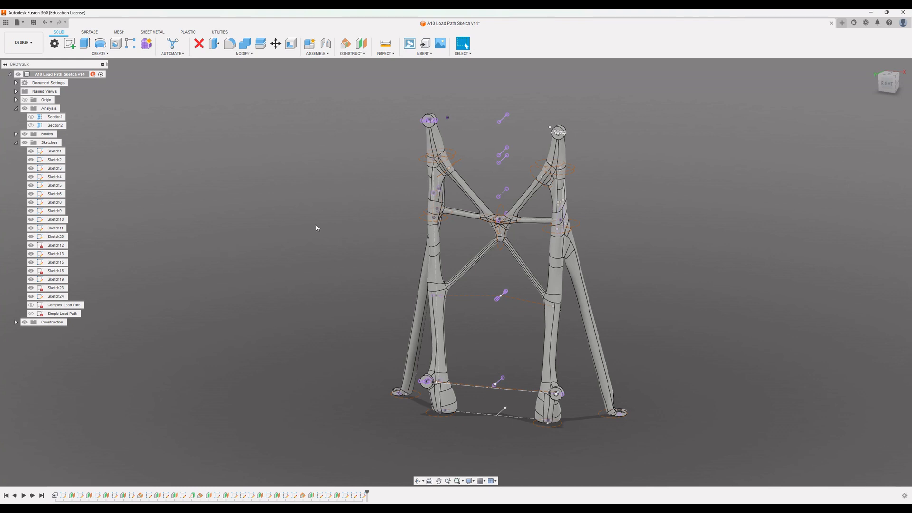
Step: Hide the bodies, show the origin, and start a new sketch on the horizontal origin plane
left_click(24, 134)
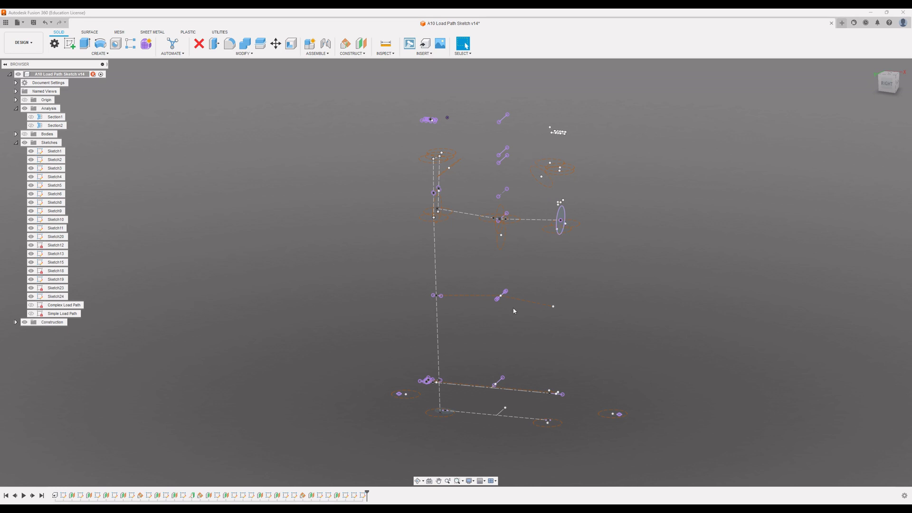
middle_click_drag(587, 305, 525, 382, "shift")
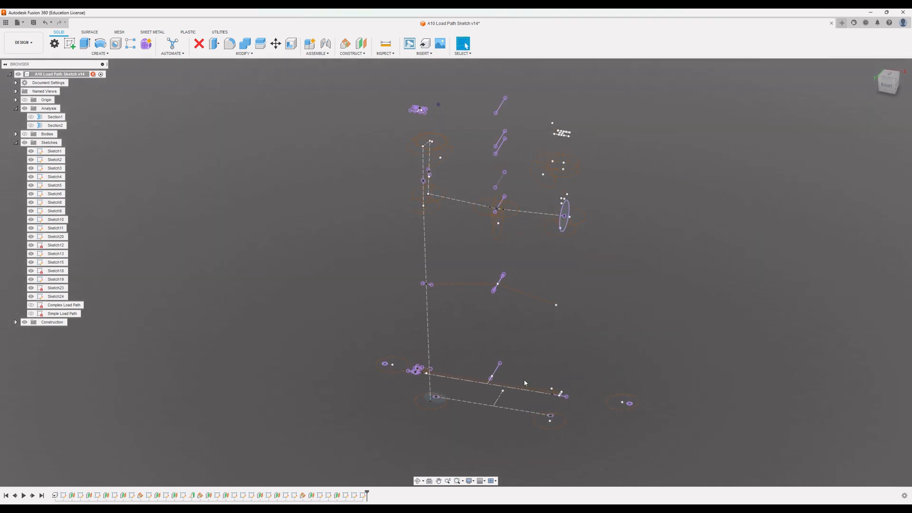
left_click(72, 48)
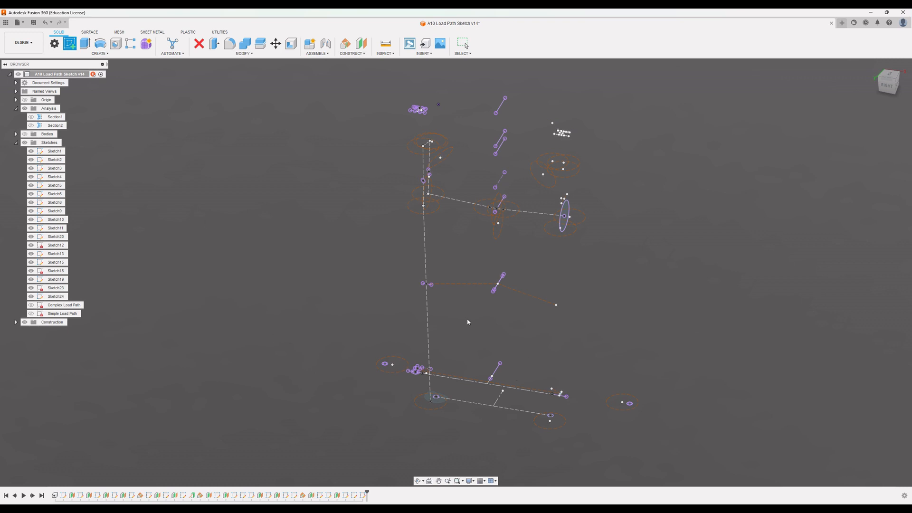
left_click(24, 101)
double_click(439, 406)
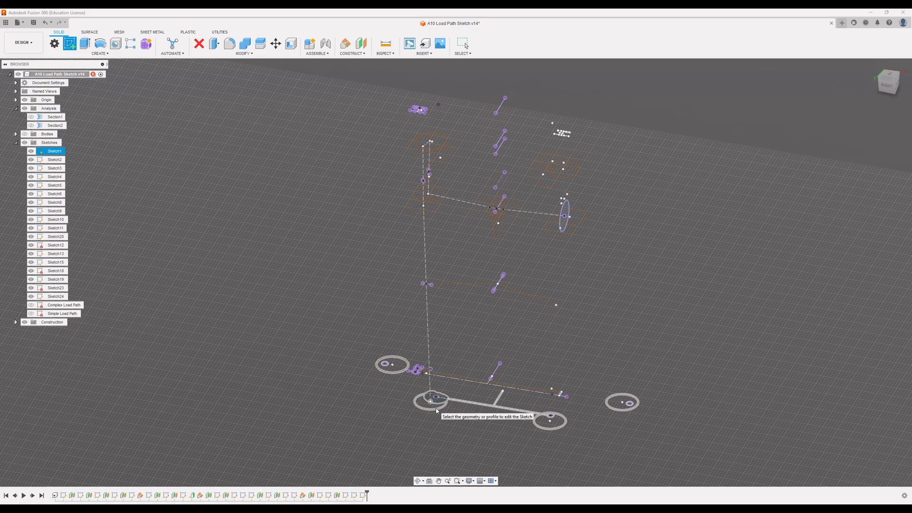
left_click(436, 408)
scroll(479, 373, "down", 5)
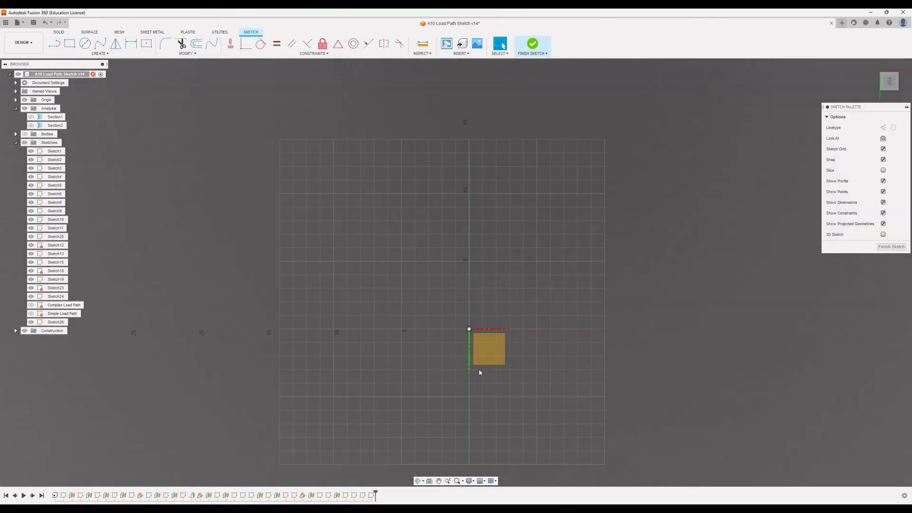
Step: Enable 3D Sketch for the new sketch and face the existing reference sketches from the front
middle_click_drag(533, 182, 489, 266)
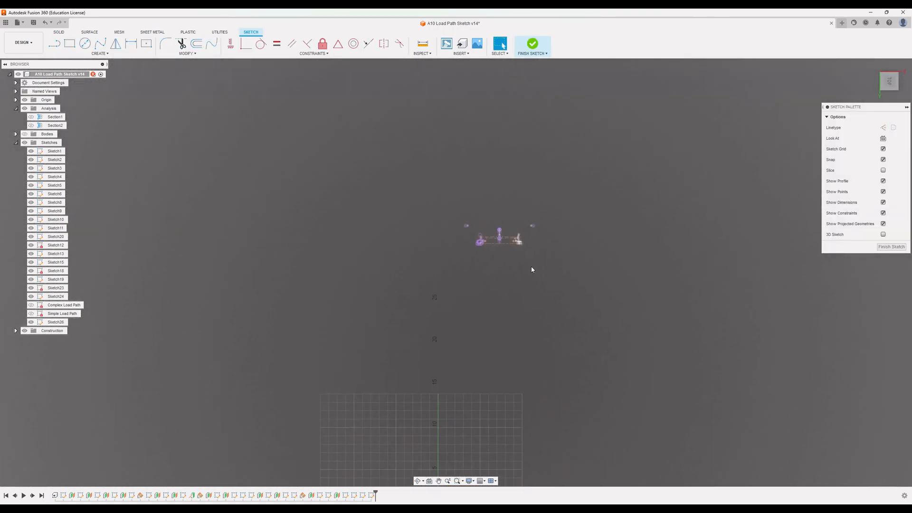
scroll(489, 266, "up", 5)
middle_click_drag(553, 291, 570, 333, "shift")
middle_click_drag(573, 377, 553, 238)
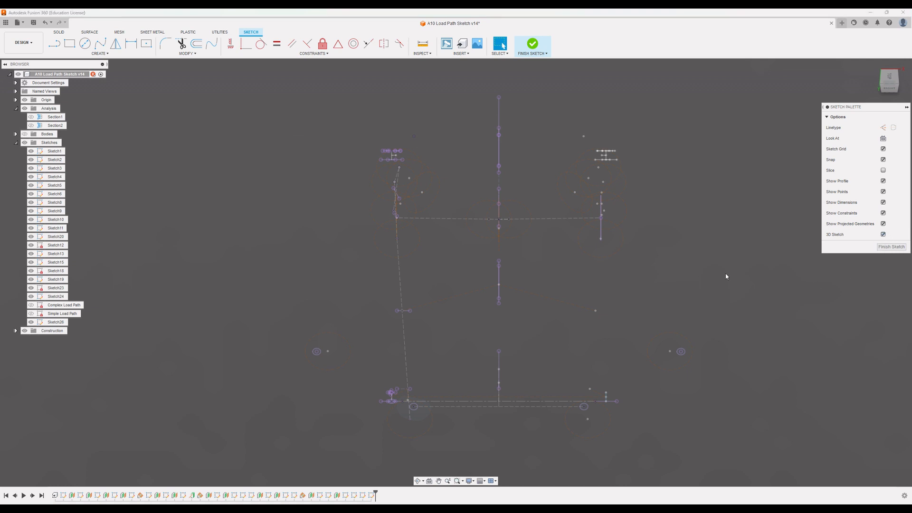
Step: Draw a line from the first main leg's foot point up to the leg's lower junction point
left_click(54, 43)
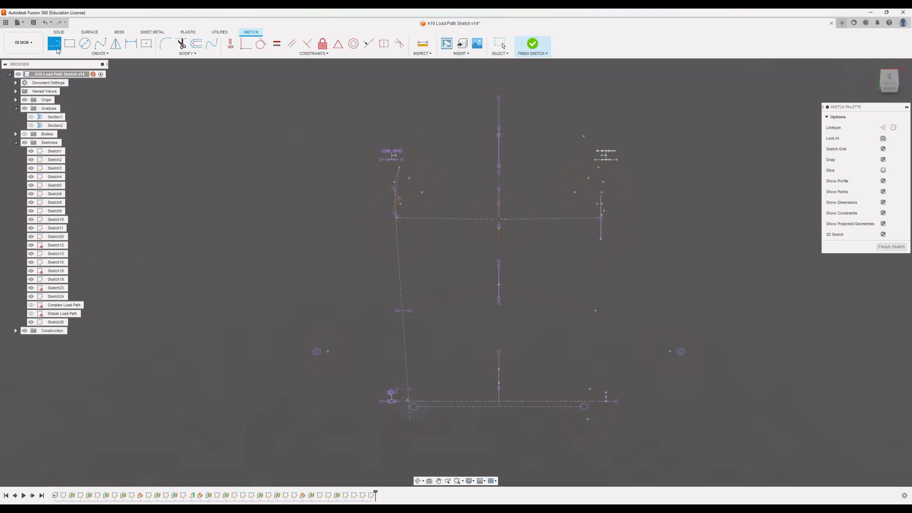
scroll(413, 443, "up", 5)
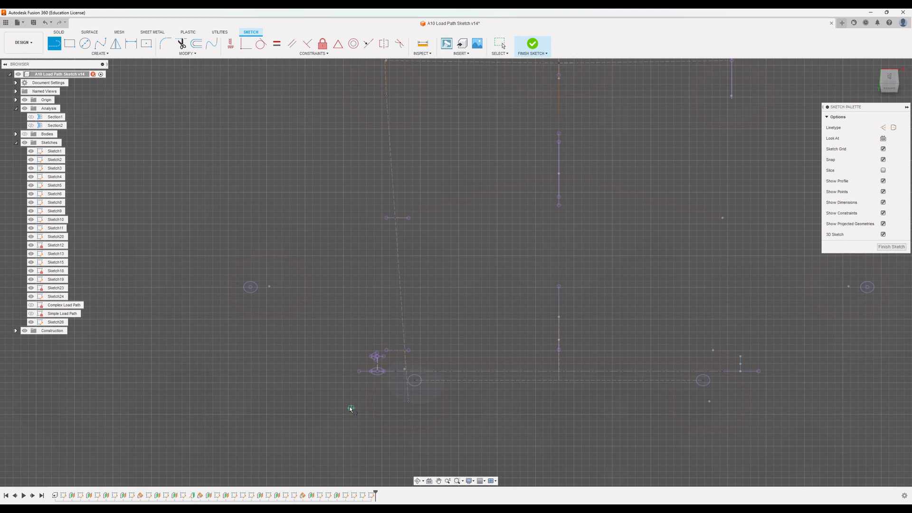
scroll(350, 409, "up", 2)
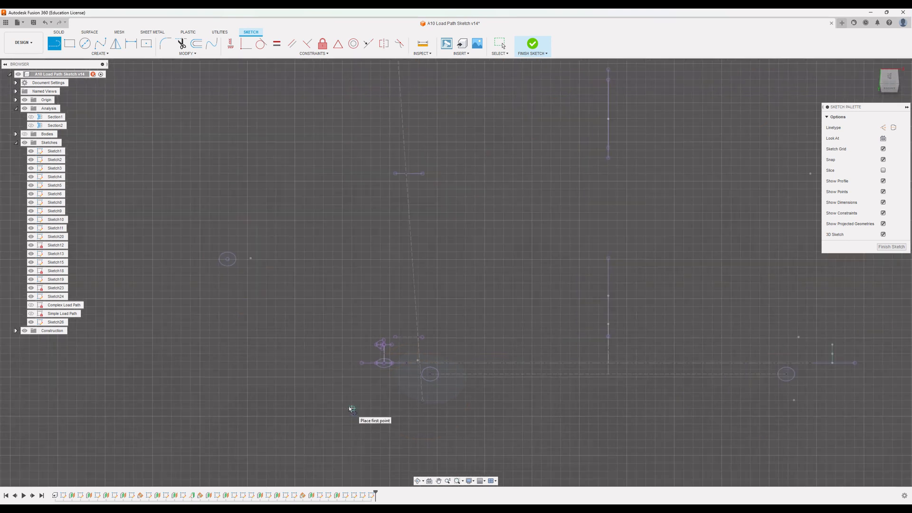
left_click(421, 400)
middle_click_drag(459, 326, 447, 302, "shift")
scroll(374, 273, "down", 4)
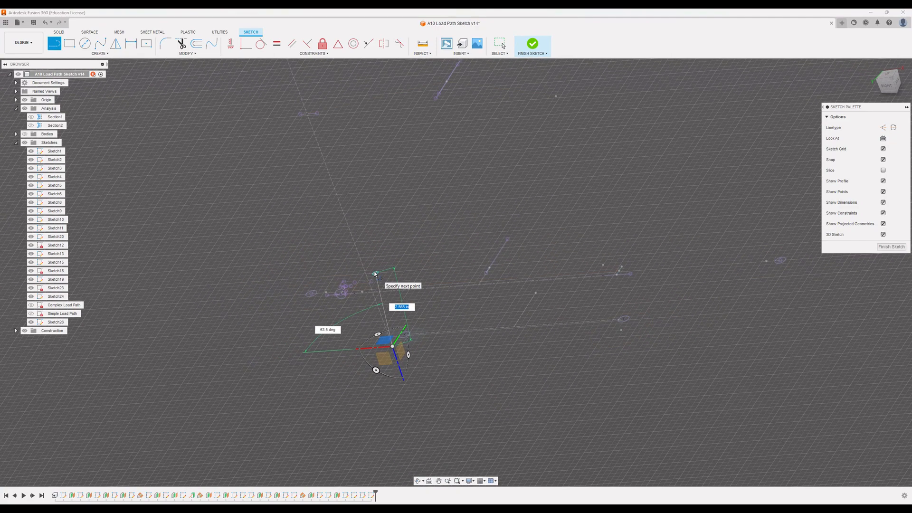
scroll(364, 252, "up", 5)
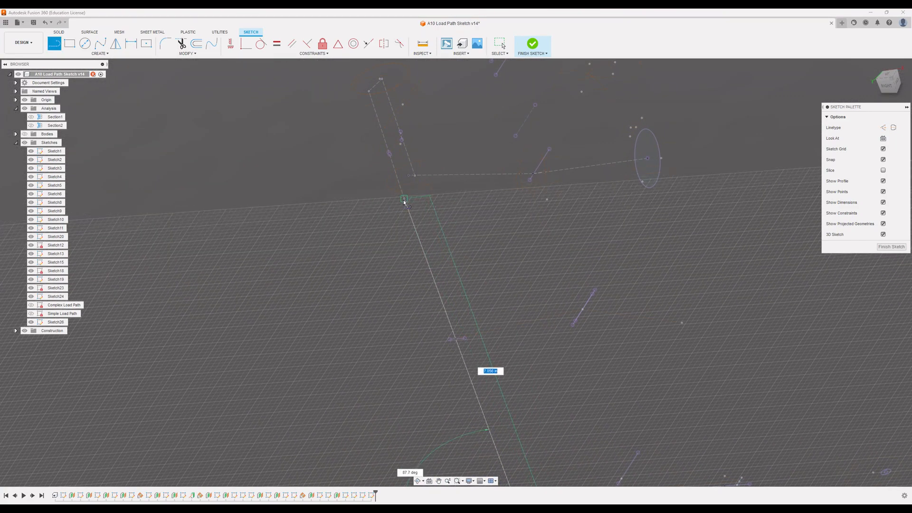
left_click(404, 199)
Step: Continue the first main leg's line through the upper junction to the center of the top lug
mouse_move(418, 224)
middle_mouse_down("shift")
mouse_move(426, 261)
mouse_move(444, 193)
mouse_move(436, 177)
mouse_move(392, 163)
mouse_move(432, 190)
mouse_move(408, 204)
mouse_move(431, 247)
middle_mouse_up("shift")
left_click(433, 188)
key("Escape")
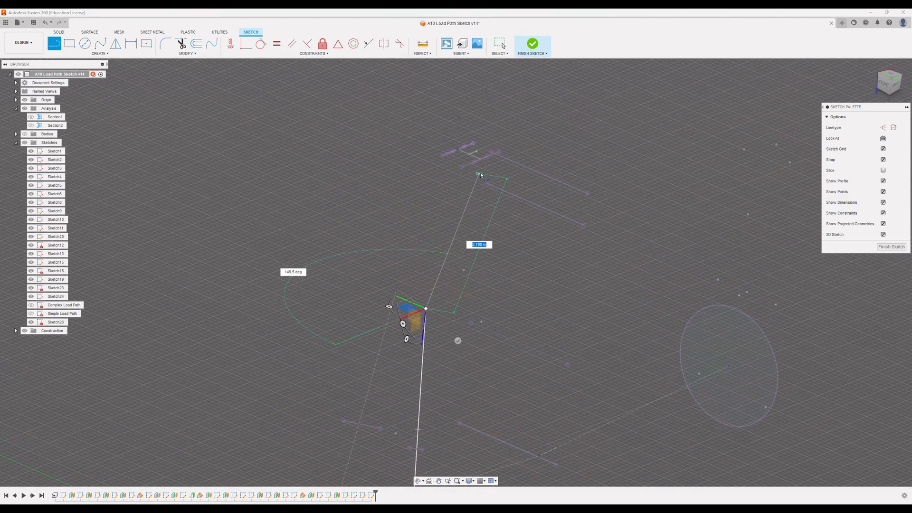
scroll(475, 163, "up", 3)
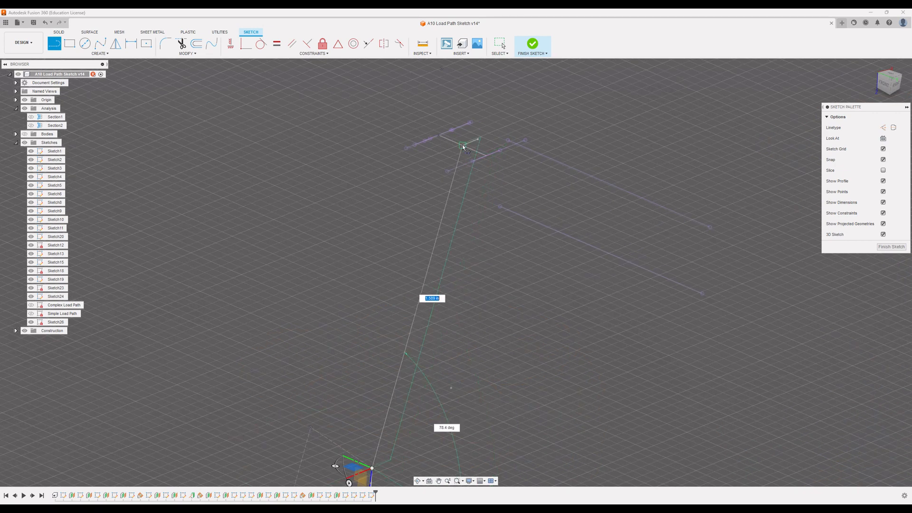
left_click(462, 144)
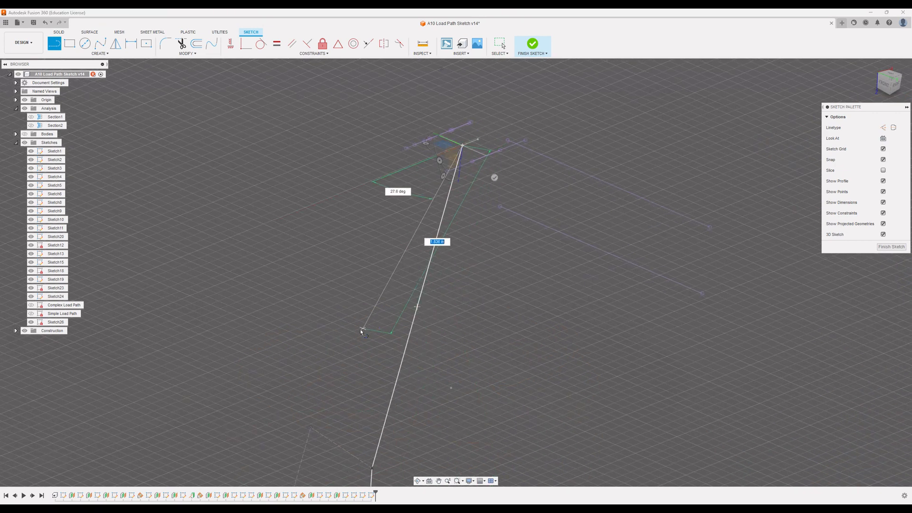
Step: Continue the line from the top lug down through the outer brace's junction points to the brace's foot point, and end it
middle_click_drag(335, 384, 506, 188)
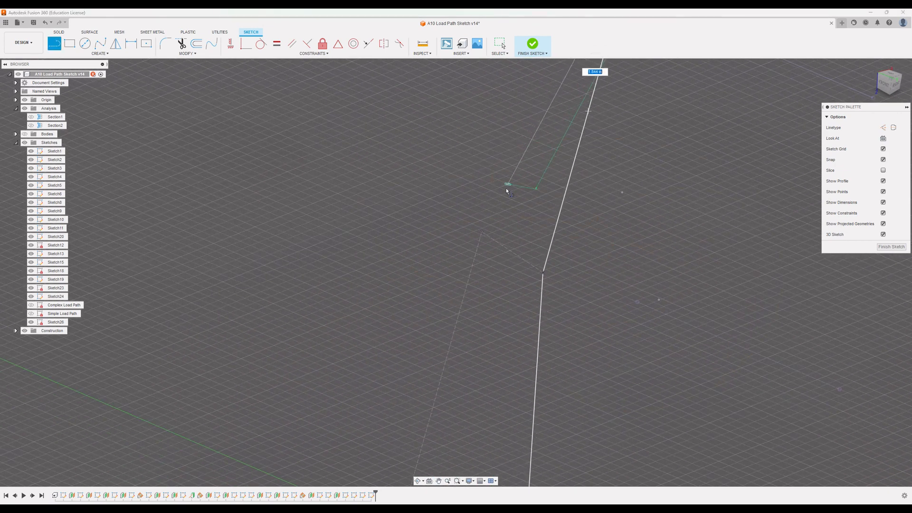
left_click(482, 232)
middle_click_drag(513, 262, 570, 49)
middle_click_drag(490, 298, 547, 156)
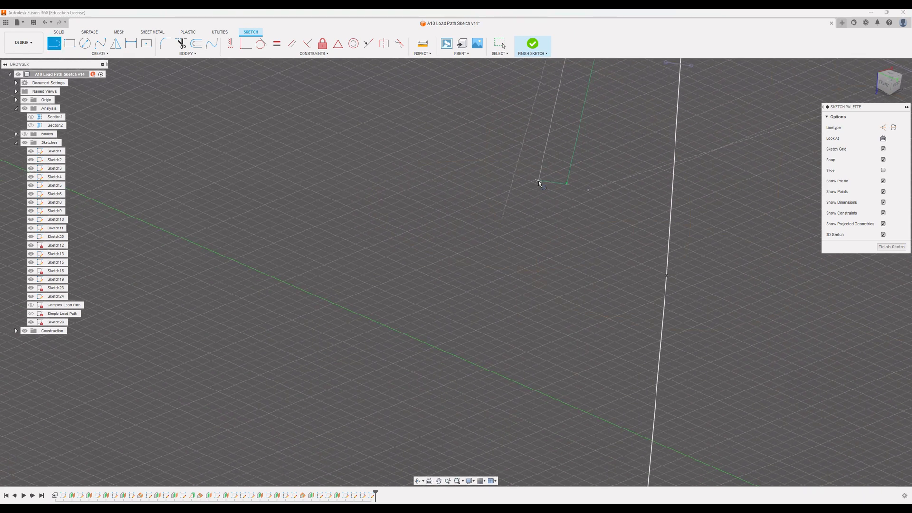
left_click(504, 217)
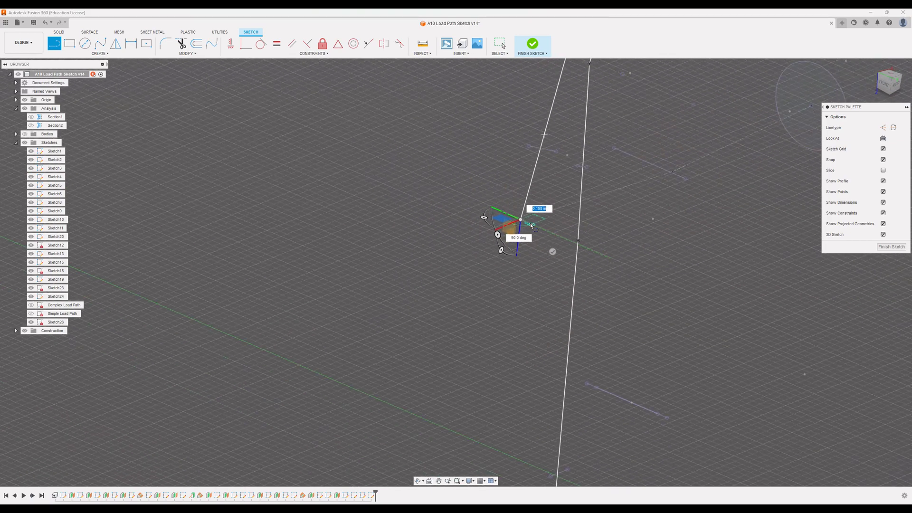
middle_click_drag(541, 314, 540, 168)
middle_click_drag(488, 350, 557, 206)
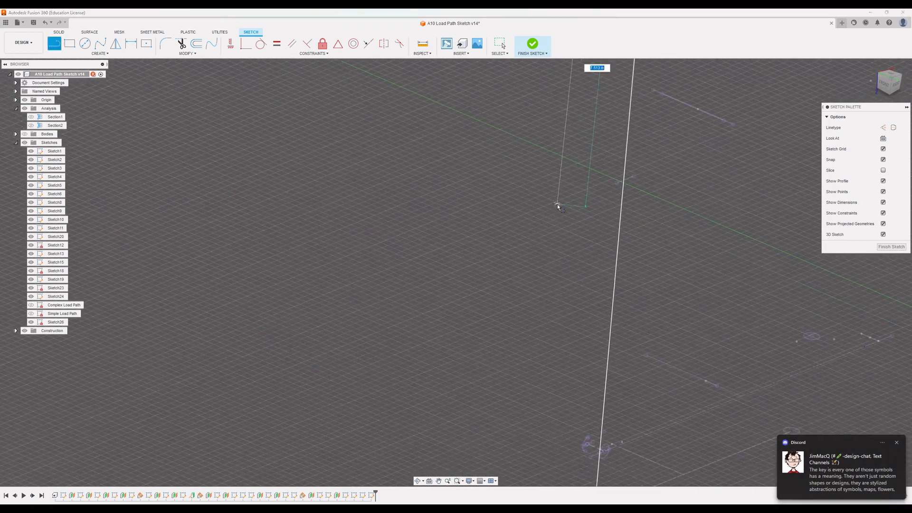
middle_click_drag(529, 356, 557, 193)
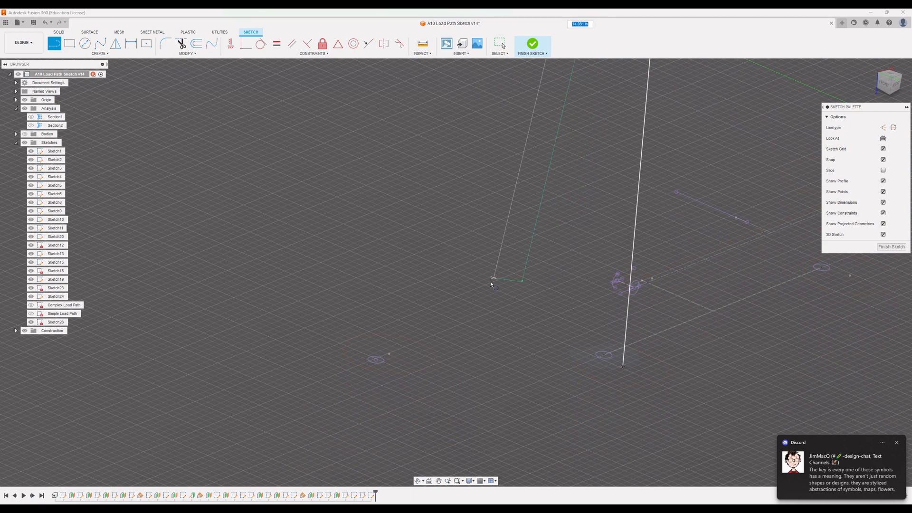
left_click(390, 355)
key("Escape")
scroll(504, 283, "down", 2)
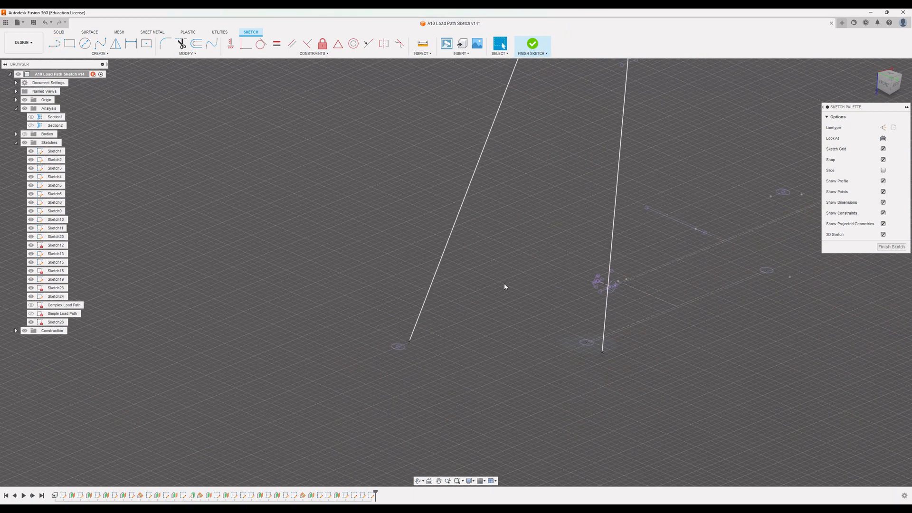
Step: Draw a short line from the center of the first leg's lower lug to the main leg line
mouse_move(533, 254)
middle_mouse_down("shift")
mouse_move(483, 266)
mouse_move(517, 315)
mouse_move(514, 290)
mouse_move(501, 301)
mouse_move(526, 303)
middle_mouse_up("shift")
middle_click_drag(568, 384, 509, 295)
scroll(477, 346, "up", 1)
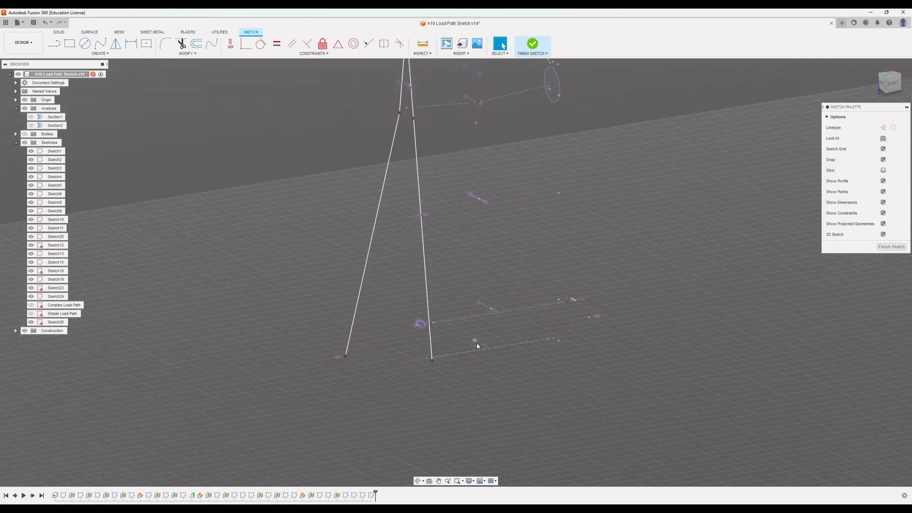
scroll(477, 346, "up", 5)
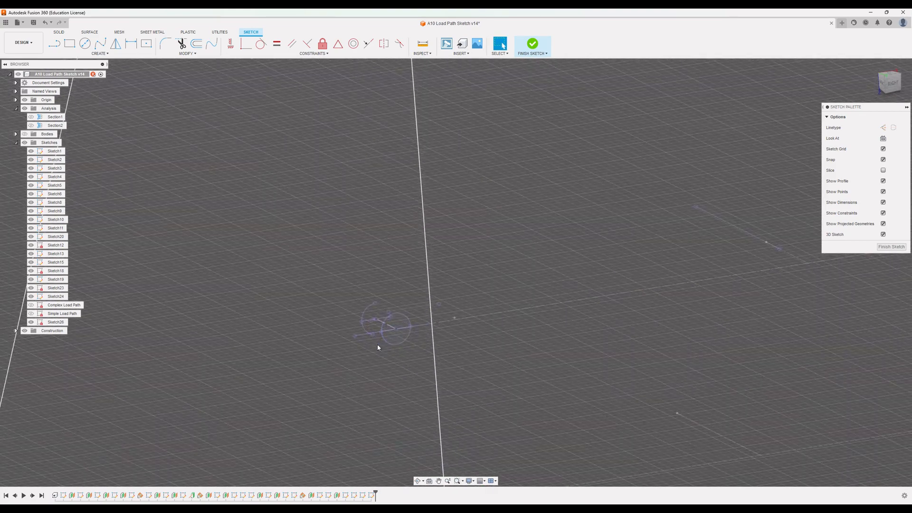
left_click(55, 44)
left_click(386, 324)
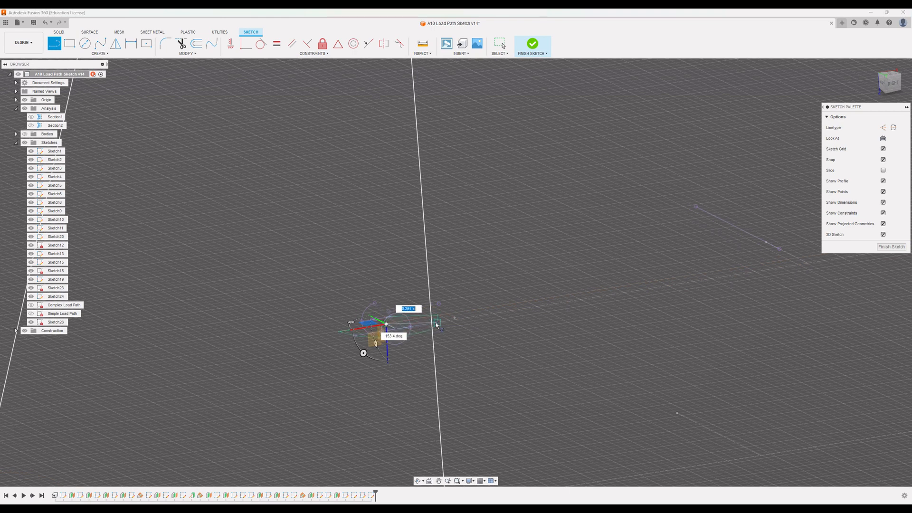
scroll(433, 309, "up", 3)
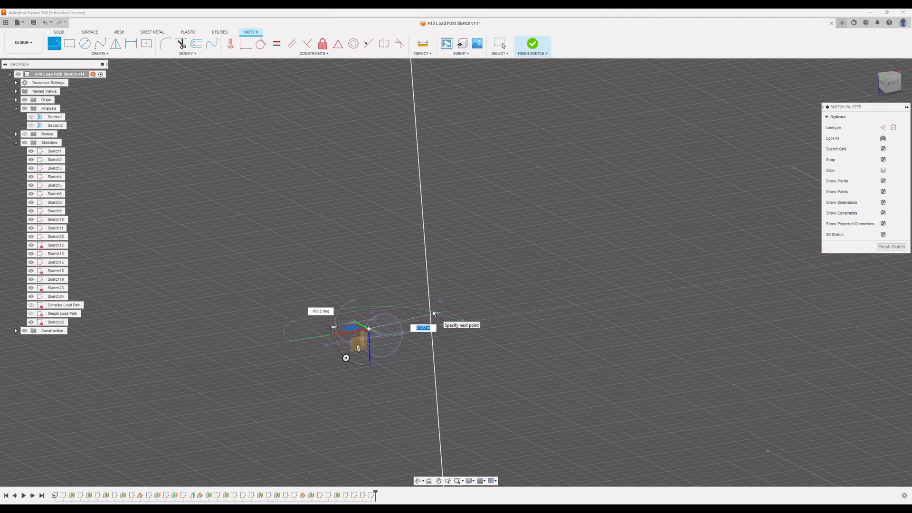
left_click(431, 301)
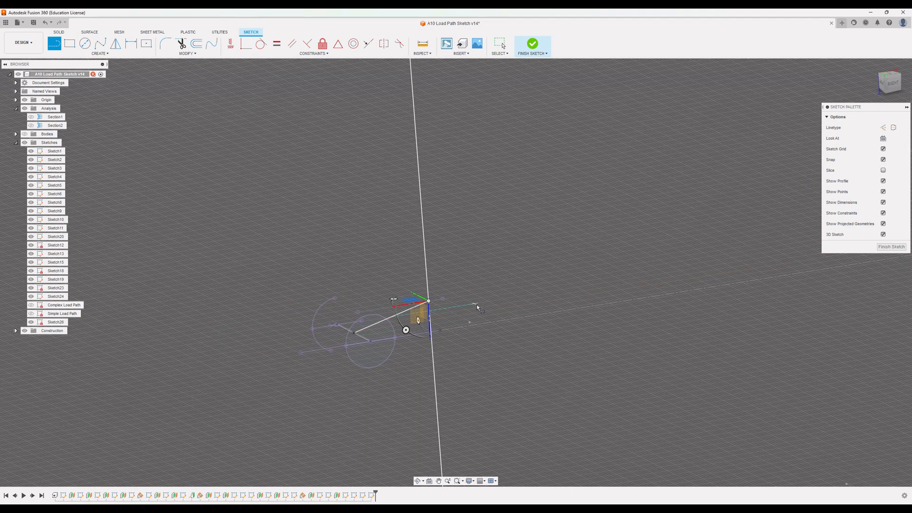
Step: Draw a line from the opposite main leg's foot point up to its lower junction point
scroll(465, 306, "down", 3)
middle_click_drag(465, 320, 461, 355, "shift")
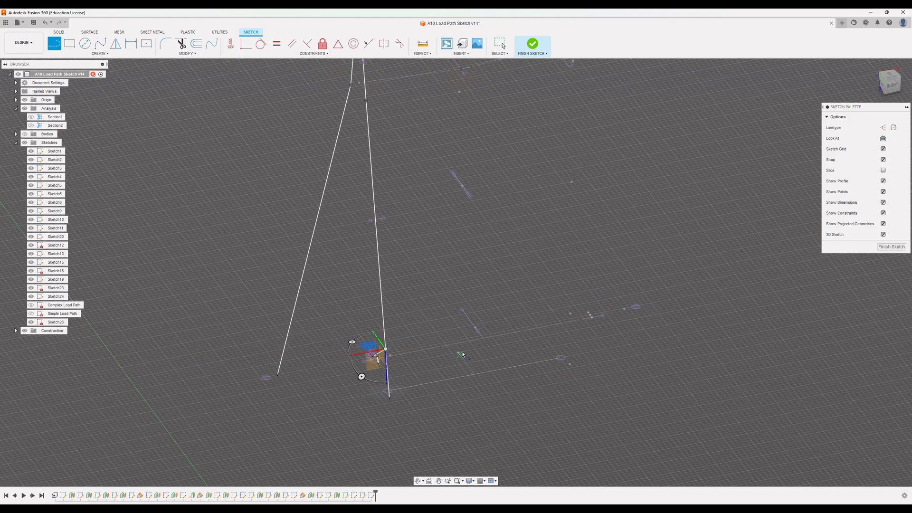
left_click(572, 366)
mouse_move(546, 386)
middle_mouse_down("shift")
mouse_move(545, 329)
mouse_move(564, 383)
middle_mouse_up("shift")
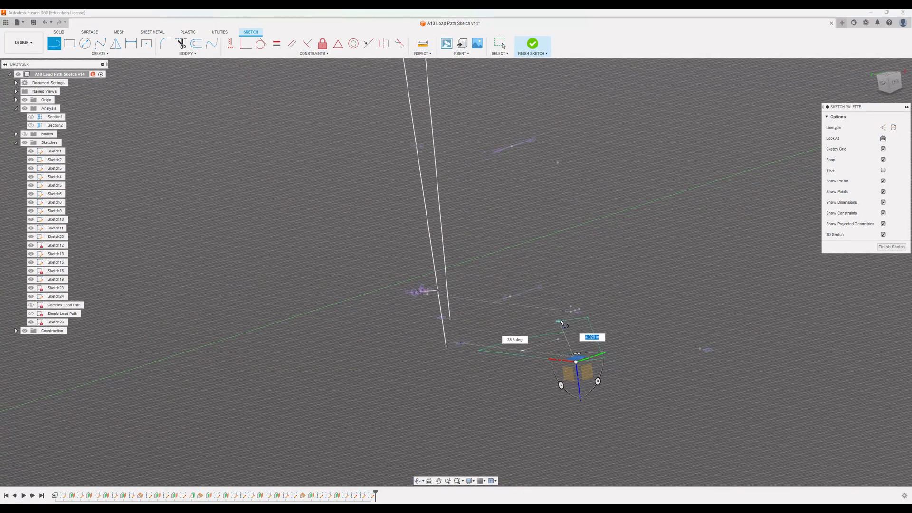
scroll(570, 250, "up", 5)
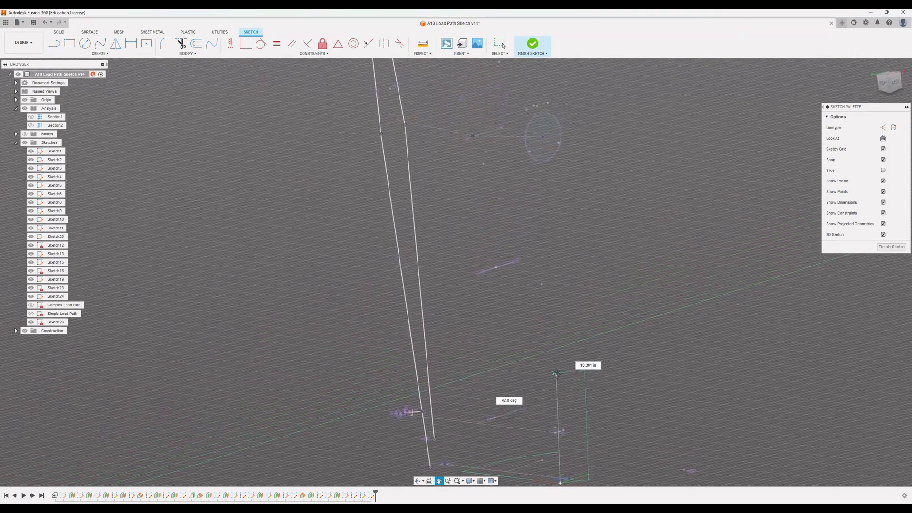
left_click(526, 175)
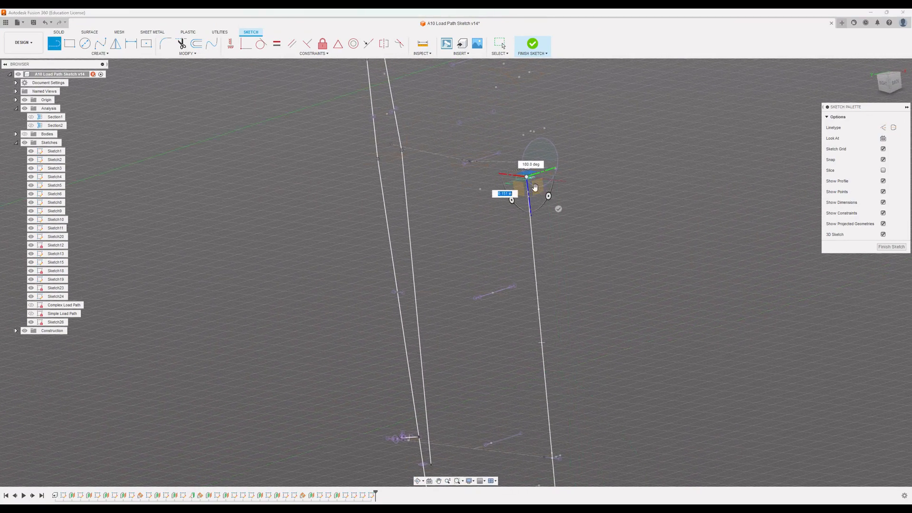
Step: Extend the opposite main leg's line through the upper junction to the center of its top lug
middle_click_drag(543, 229, 539, 347)
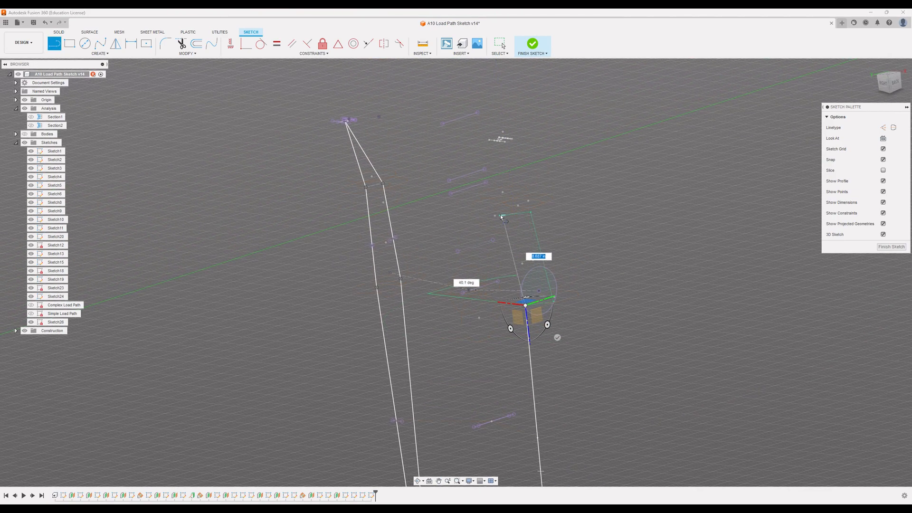
mouse_move(519, 205)
middle_mouse_down("shift")
mouse_move(503, 209)
mouse_move(508, 238)
middle_mouse_up("shift")
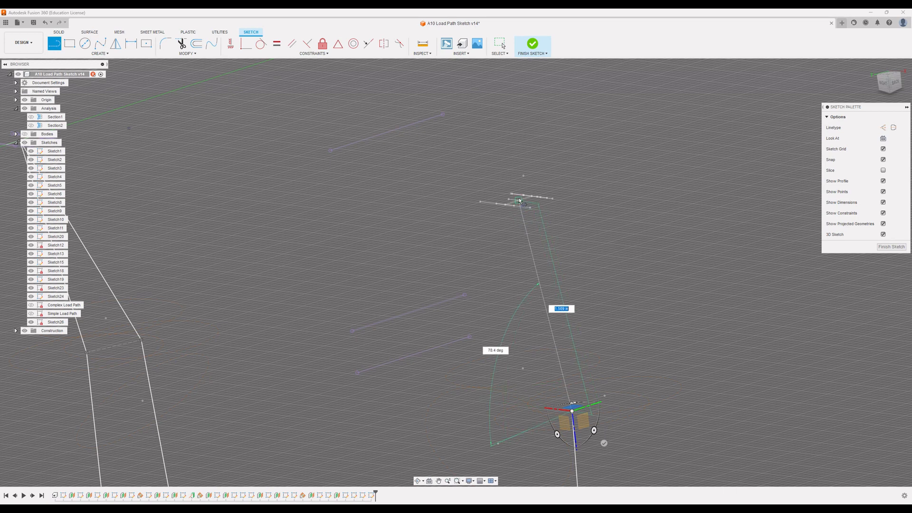
left_click(518, 200)
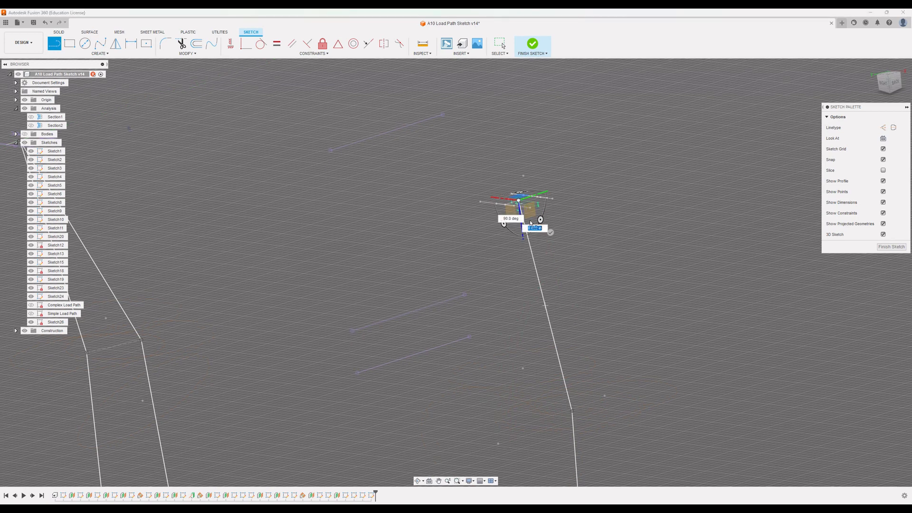
Step: Continue the line from the opposite top lug down through that side's outer brace junctions to the brace's foot point, and end it
left_click(610, 397)
mouse_move(638, 432)
middle_mouse_down()
mouse_move(572, 251)
mouse_move(529, 183)
mouse_move(482, 57)
middle_mouse_up()
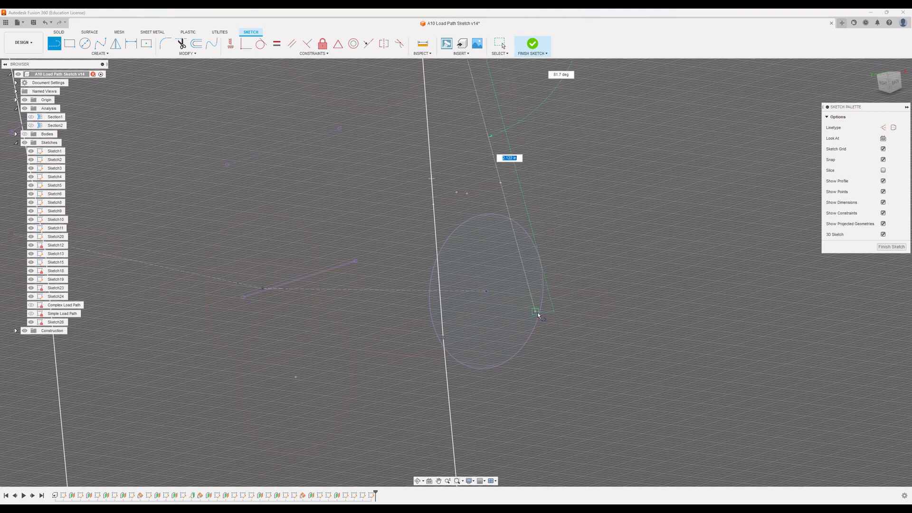
left_click(544, 325)
middle_click_drag(544, 325, 510, 361)
scroll(508, 359, "down", 4)
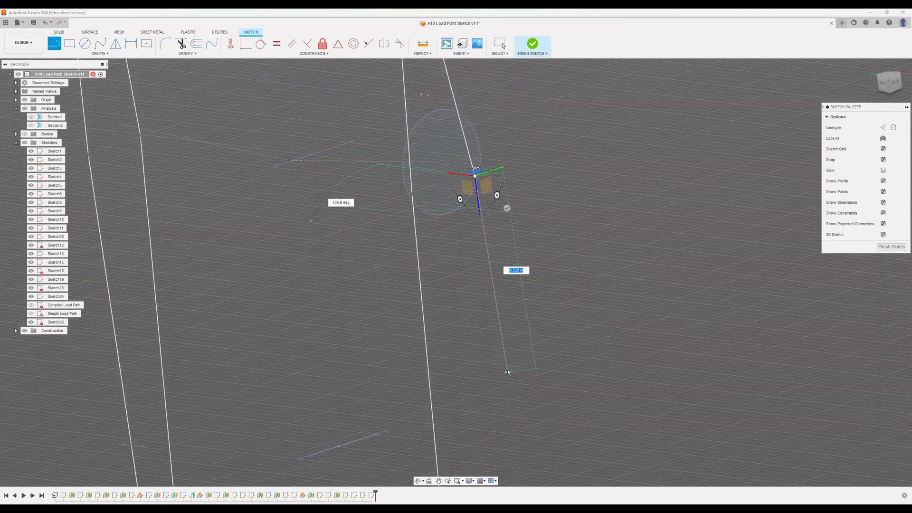
middle_click_drag(531, 426, 506, 190)
middle_click_drag(577, 407, 535, 261)
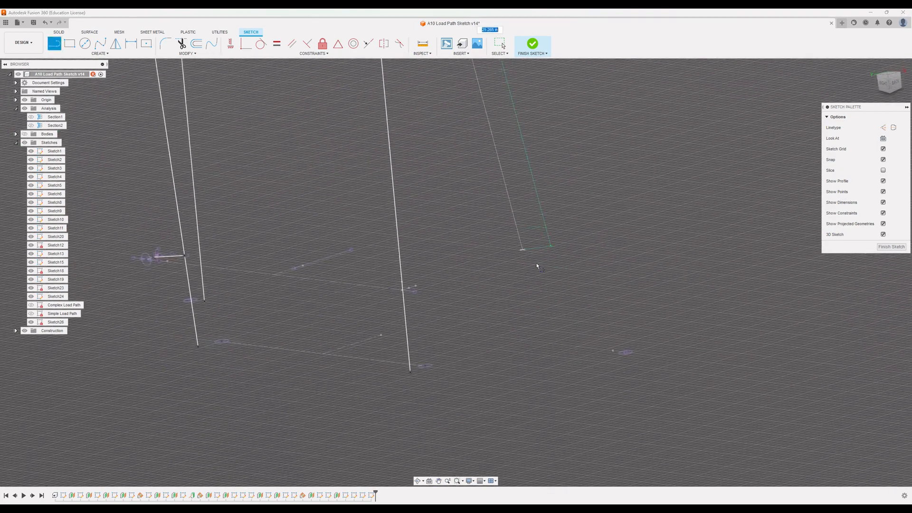
left_click(613, 350)
left_click(554, 350)
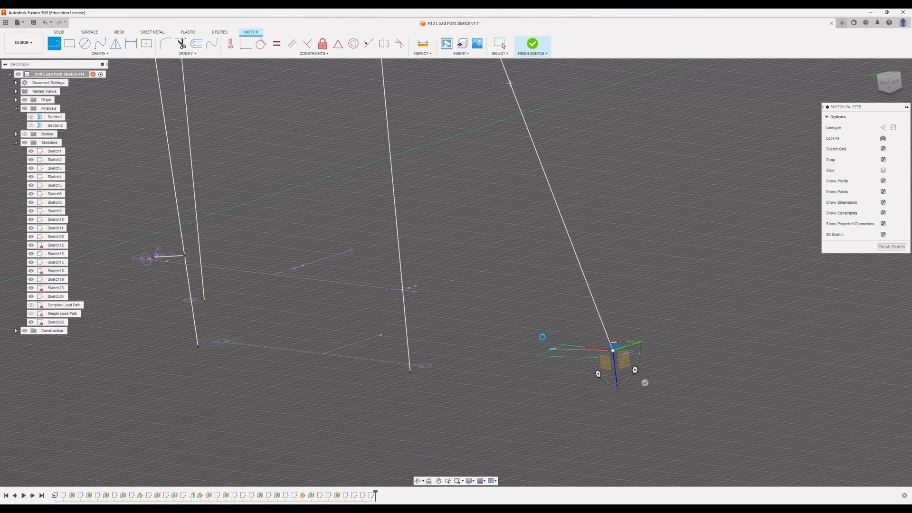
key("Escape")
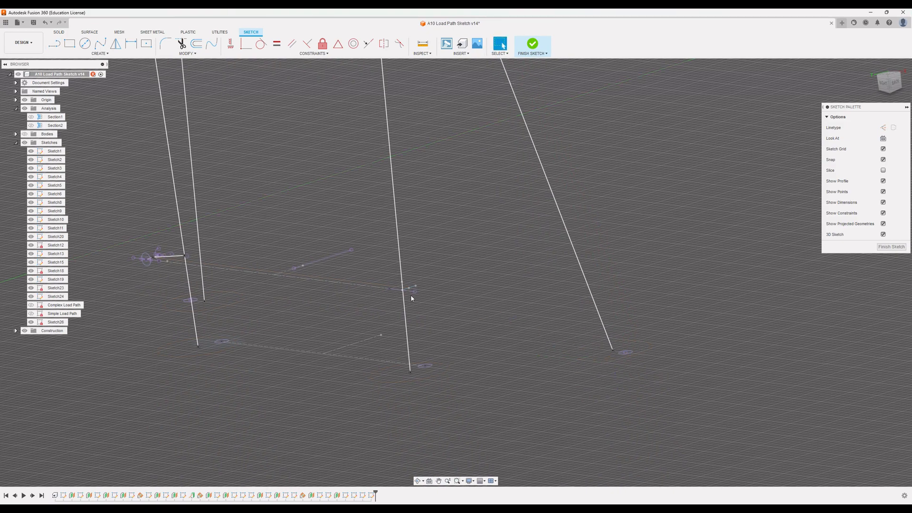
Step: Draw a line from the central cross-brace reference point to the reference point beside one leg, between its upper and lower junctions
mouse_move(411, 295)
middle_mouse_down("shift")
mouse_move(366, 299)
mouse_move(450, 368)
middle_mouse_up("shift")
scroll(366, 299, "down", 2)
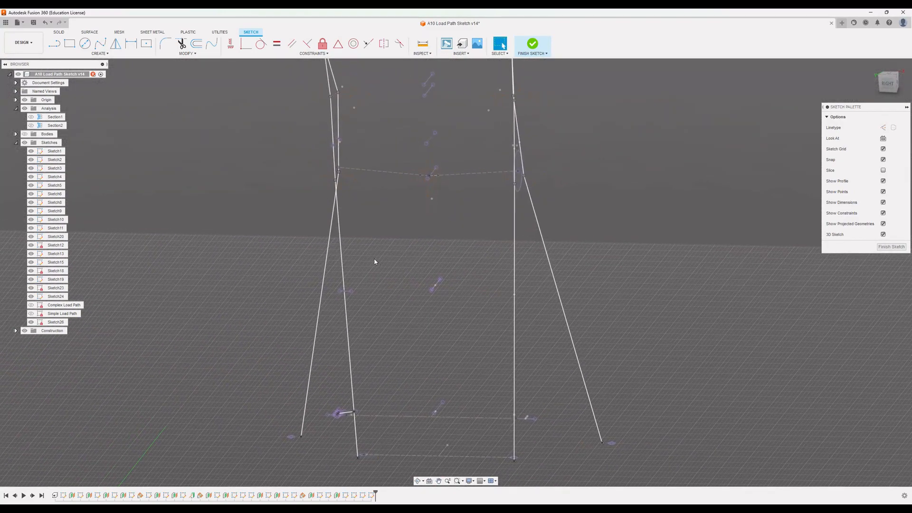
mouse_move(374, 259)
middle_mouse_down()
mouse_move(434, 337)
mouse_move(452, 279)
mouse_move(466, 277)
middle_mouse_up()
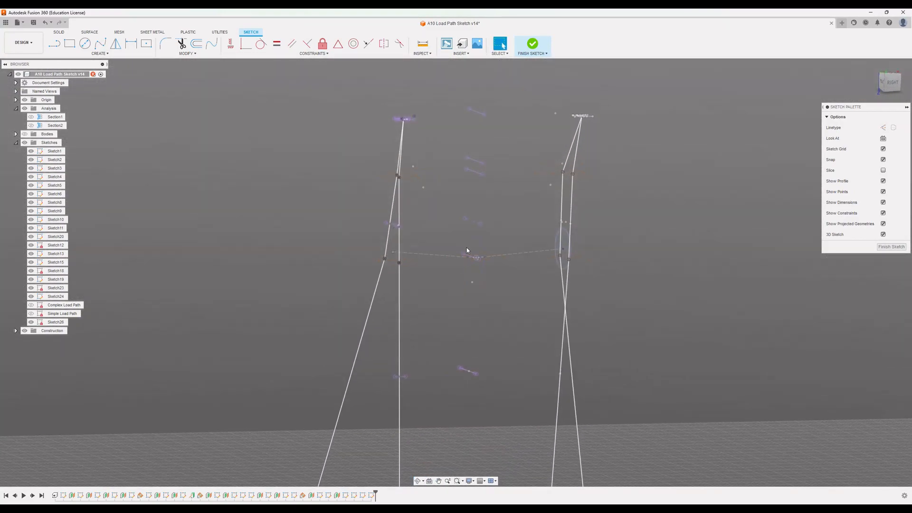
scroll(439, 232, "up", 5)
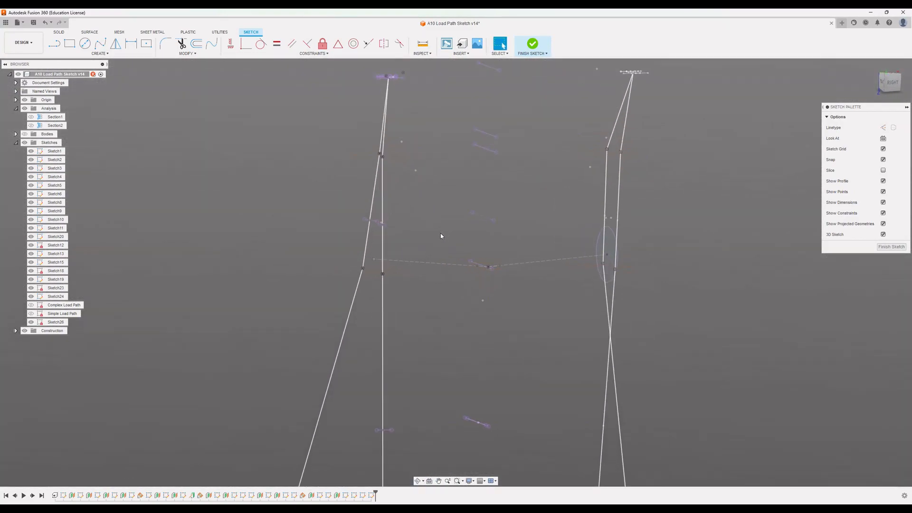
left_click(55, 44)
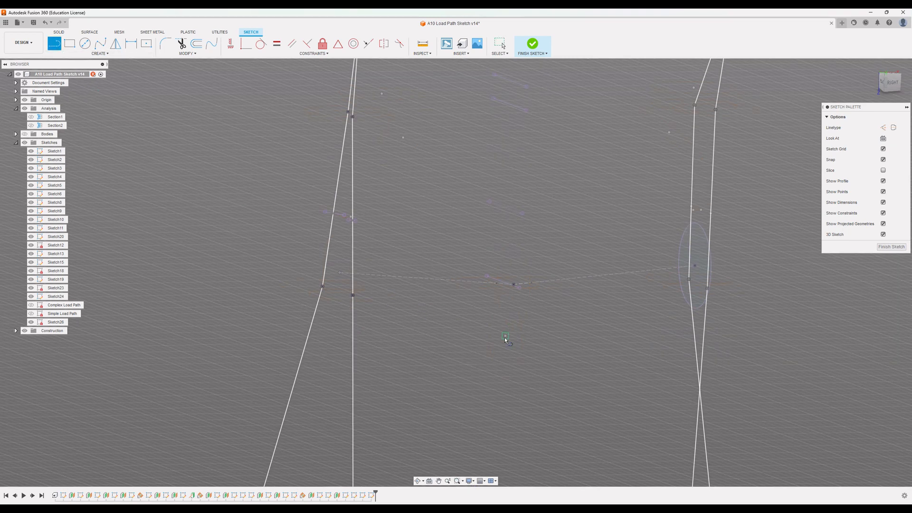
left_click(505, 337)
middle_click_drag(397, 253, 347, 231, "shift")
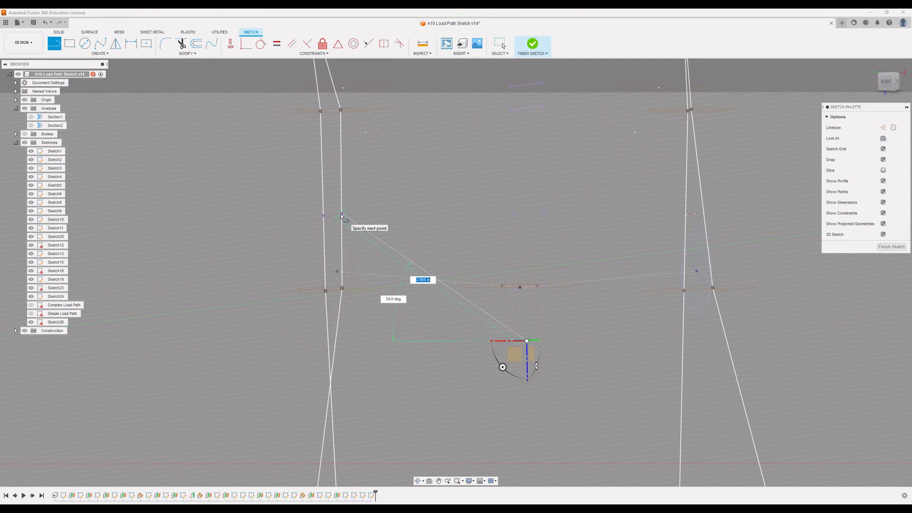
middle_click_drag(341, 216, 372, 261, "shift")
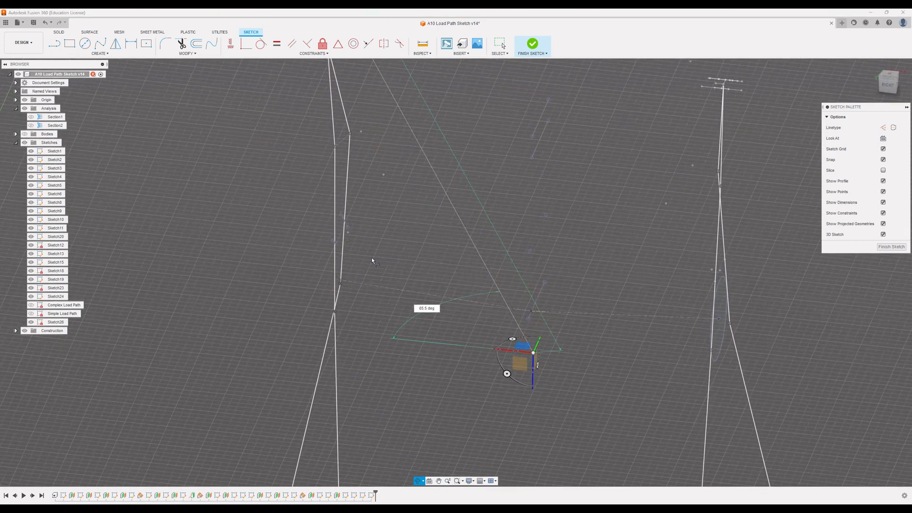
left_click(347, 232)
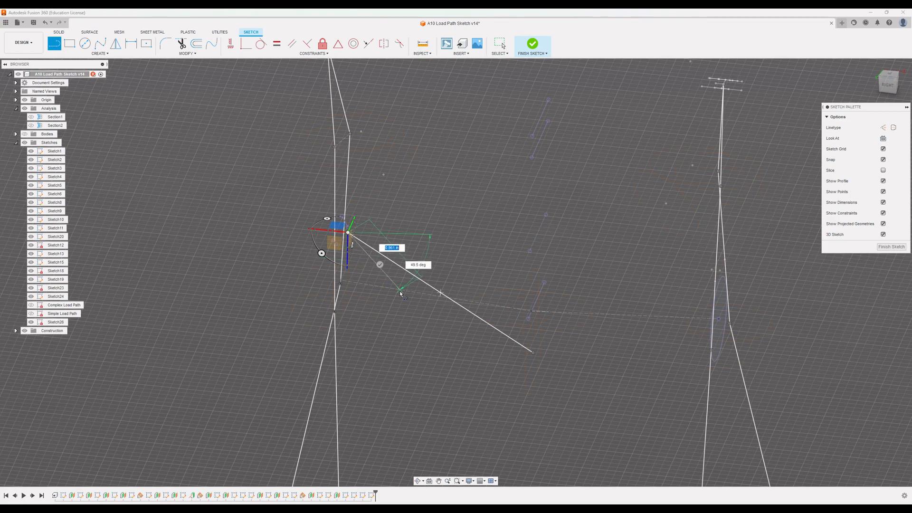
key("Escape")
mouse_move(490, 318)
middle_mouse_down("shift")
mouse_move(523, 319)
mouse_move(539, 293)
mouse_move(525, 291)
mouse_move(514, 319)
mouse_move(525, 291)
middle_mouse_up("shift")
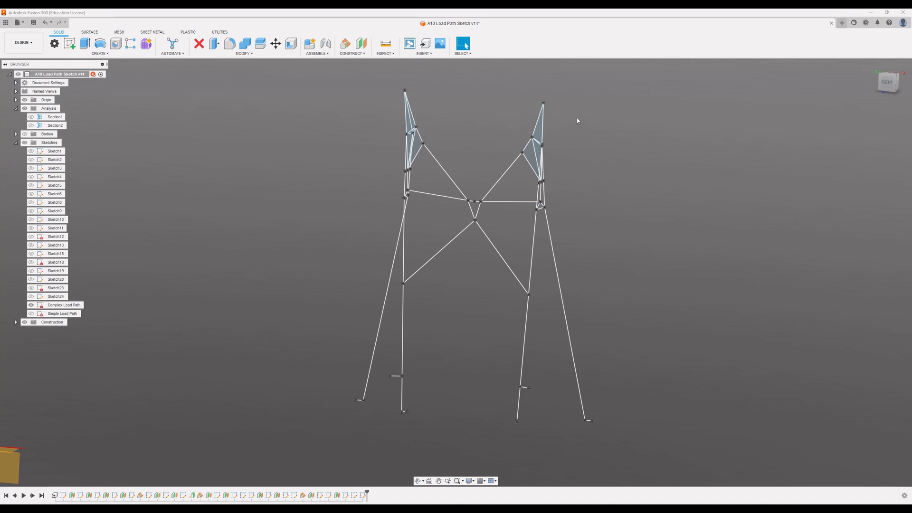
Step: Open Sketch6 for editing and show the frame bodies around its two circles
mouse_move(591, 258)
middle_mouse_down("shift")
mouse_move(576, 258)
mouse_move(588, 258)
middle_mouse_up("shift")
mouse_move(474, 239)
middle_mouse_down()
mouse_move(447, 245)
mouse_move(496, 242)
mouse_move(475, 244)
middle_mouse_up()
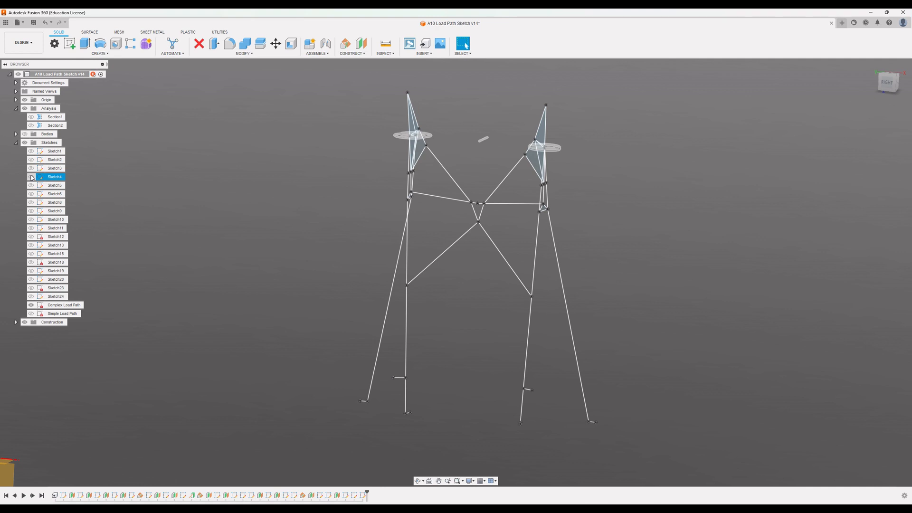
right_click(52, 196)
left_click(70, 219)
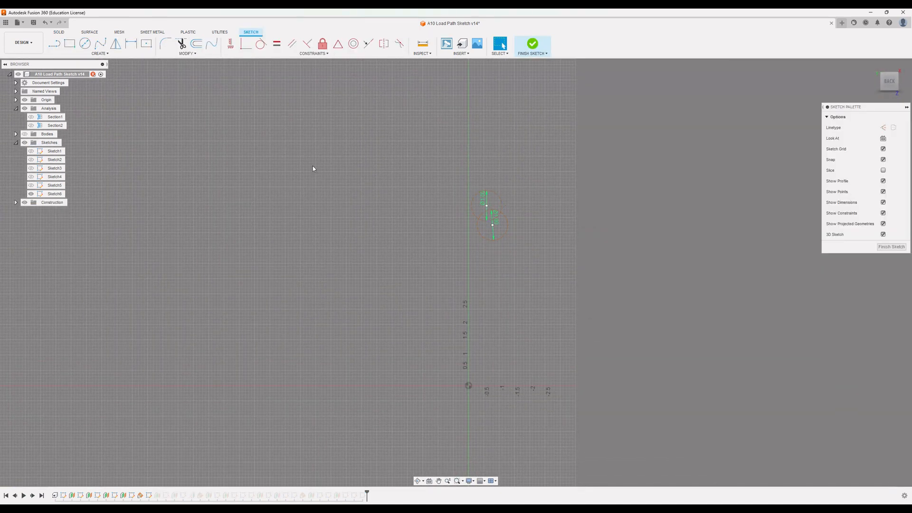
left_click(25, 134)
scroll(500, 212, "up", 8)
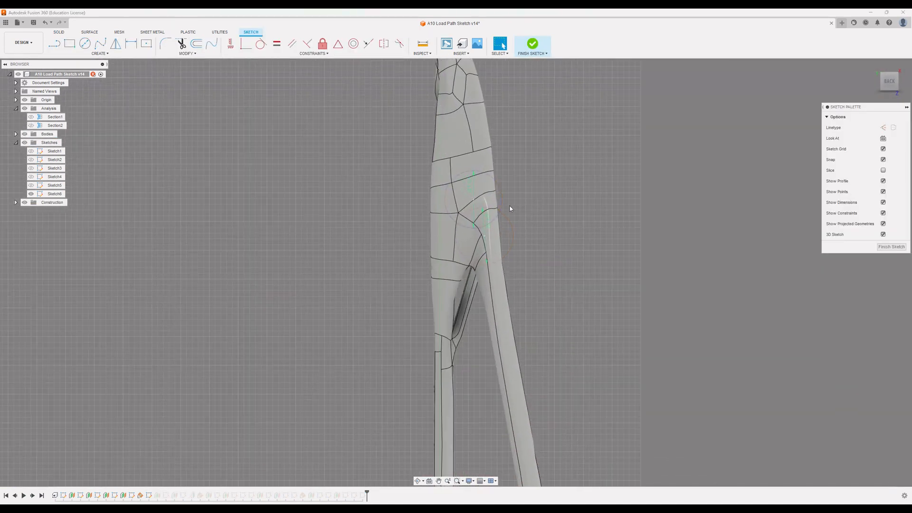
scroll(496, 205, "up", 4)
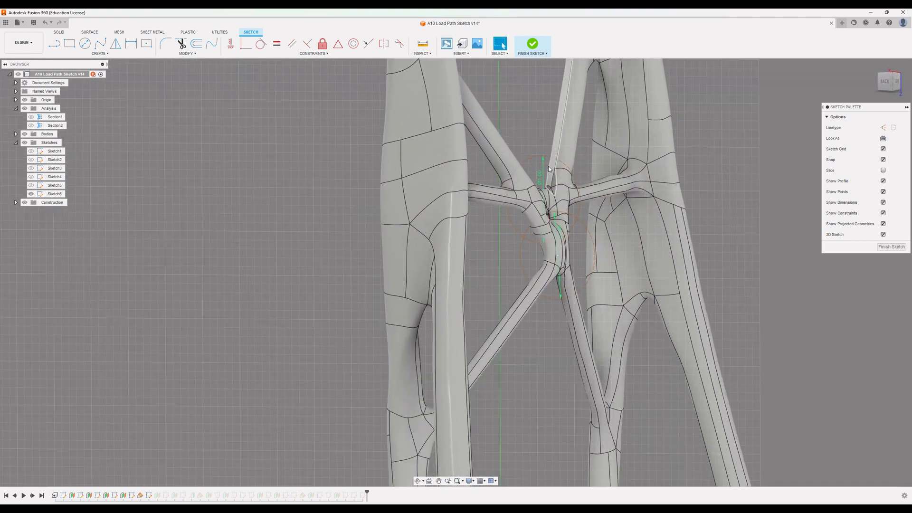
Step: Move the two Sketch6 circles away from the central brace junction, one upward and one downward, and finish the sketch
left_click(548, 157)
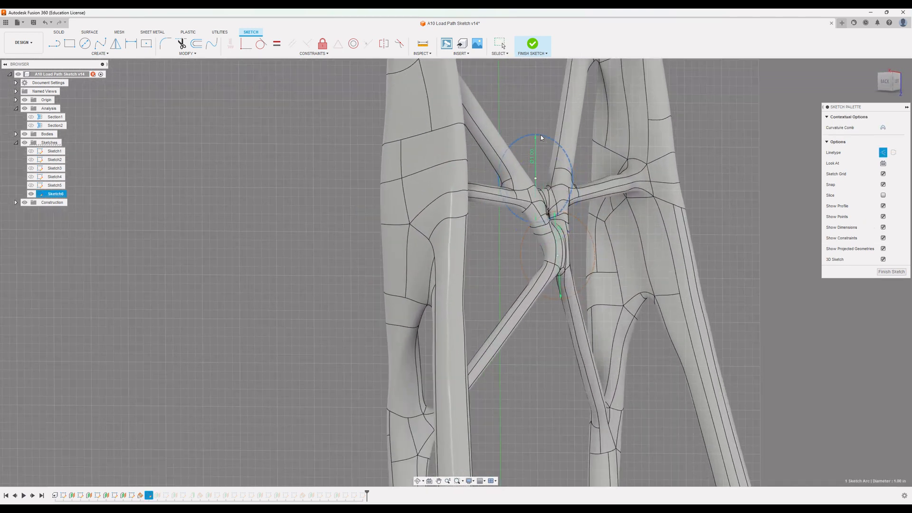
left_click_drag(549, 156, 532, 111)
left_click_drag(587, 232, 624, 253)
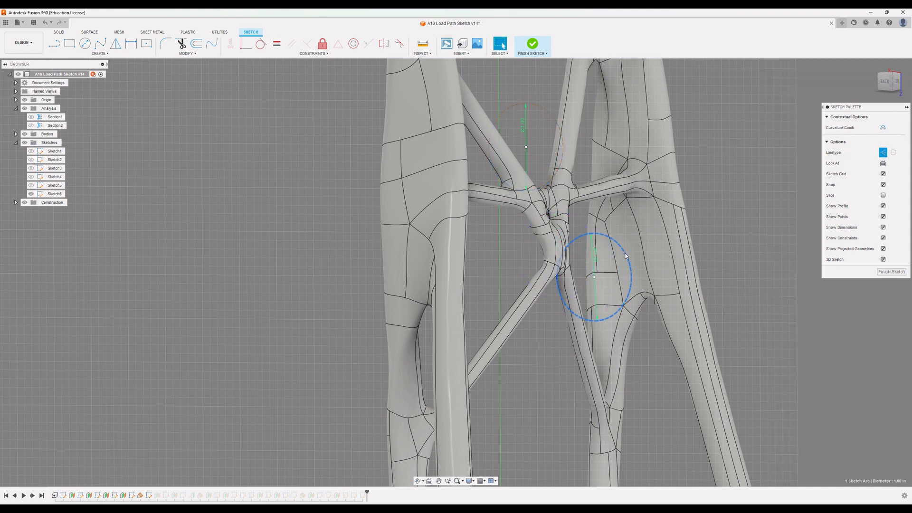
left_click(898, 273)
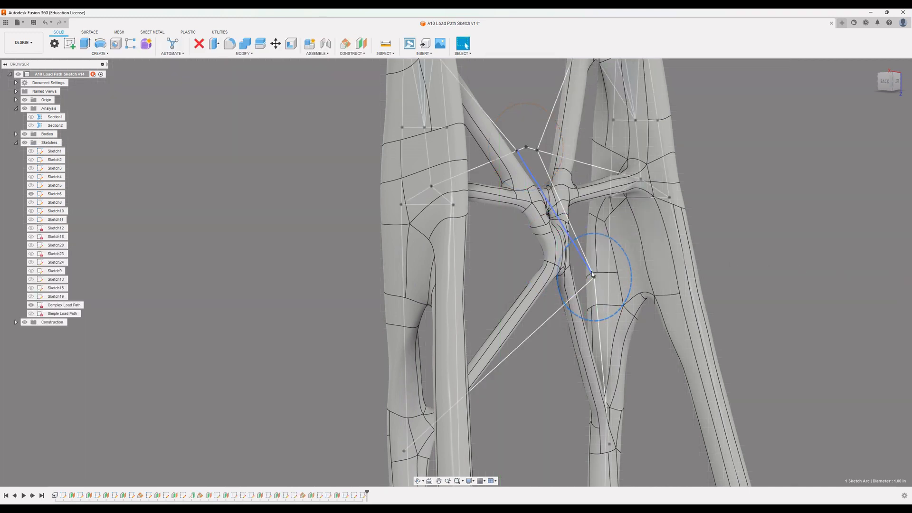
Step: Show Sketch8 and try moving its circle outside the frame leg and back inward
mouse_move(770, 232)
middle_mouse_down("shift")
mouse_move(732, 234)
mouse_move(769, 232)
middle_mouse_up("shift")
scroll(769, 232, "down", 5)
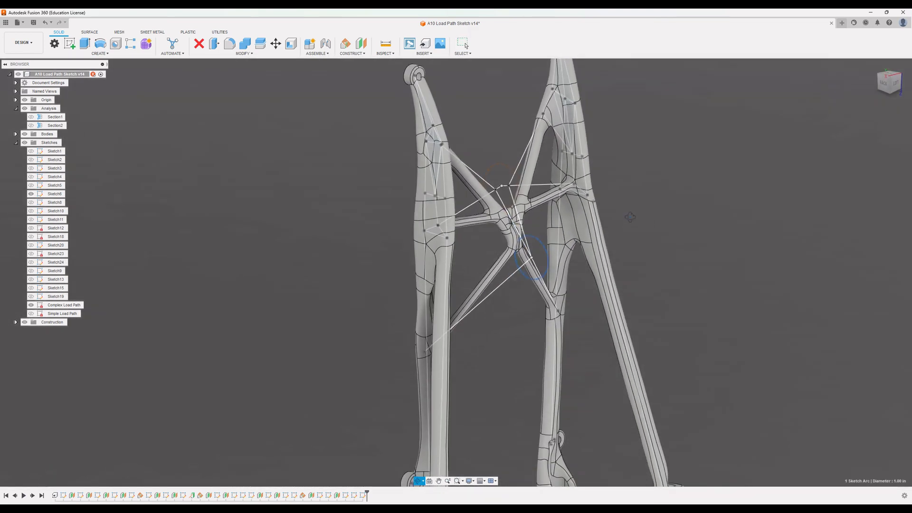
middle_click_drag(630, 217, 539, 244, "shift")
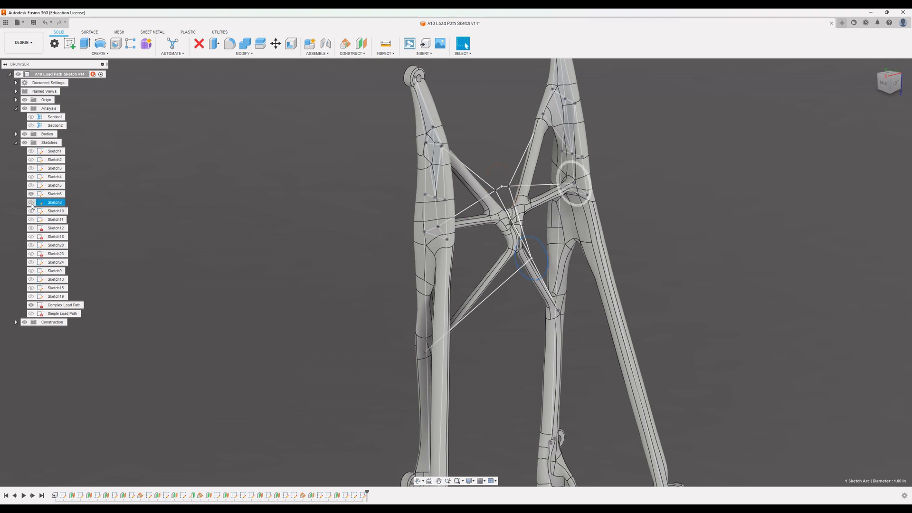
left_click(55, 194)
left_click(609, 179)
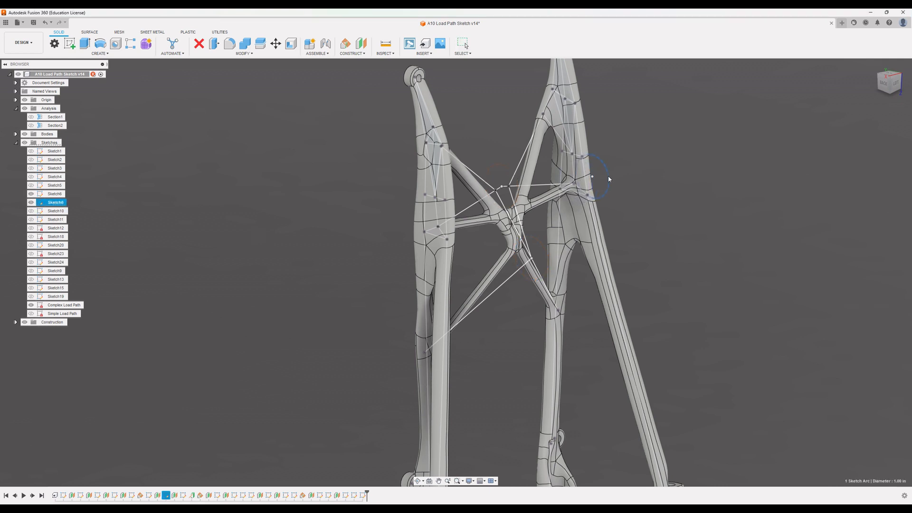
left_click_drag(635, 166, 635, 166)
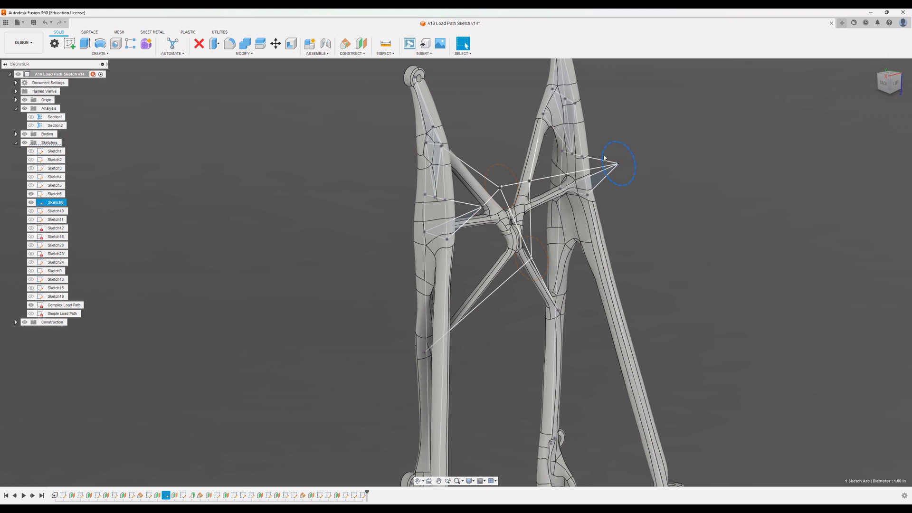
mouse_move(633, 160)
left_mouse_down()
mouse_move(489, 149)
mouse_move(550, 175)
left_mouse_up()
Step: Undo the trial circle moves in Sketch8 and Sketch6
key("ctrl+z")
key("ctrl+z")
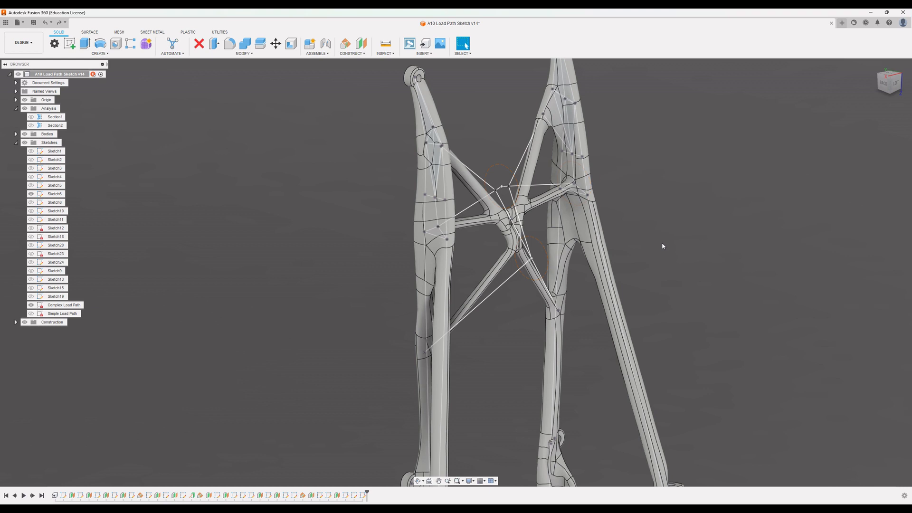
double_click(546, 255)
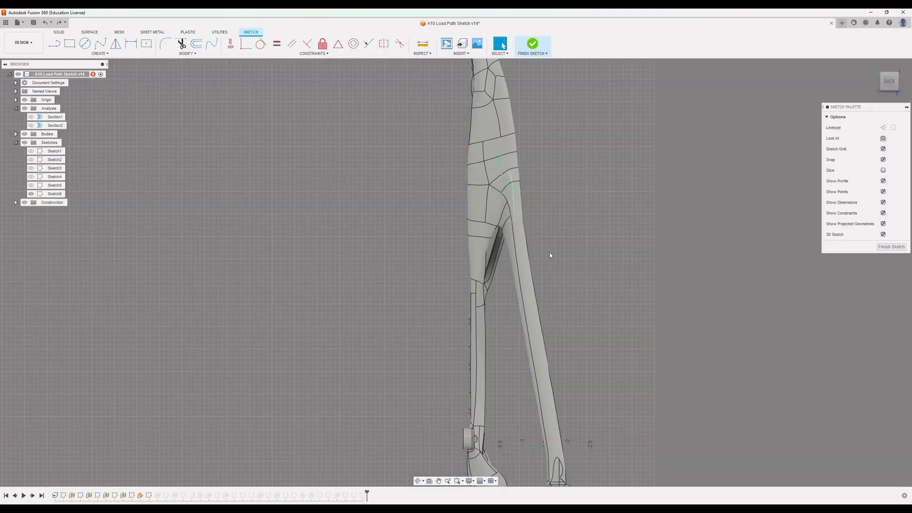
key("ctrl+z")
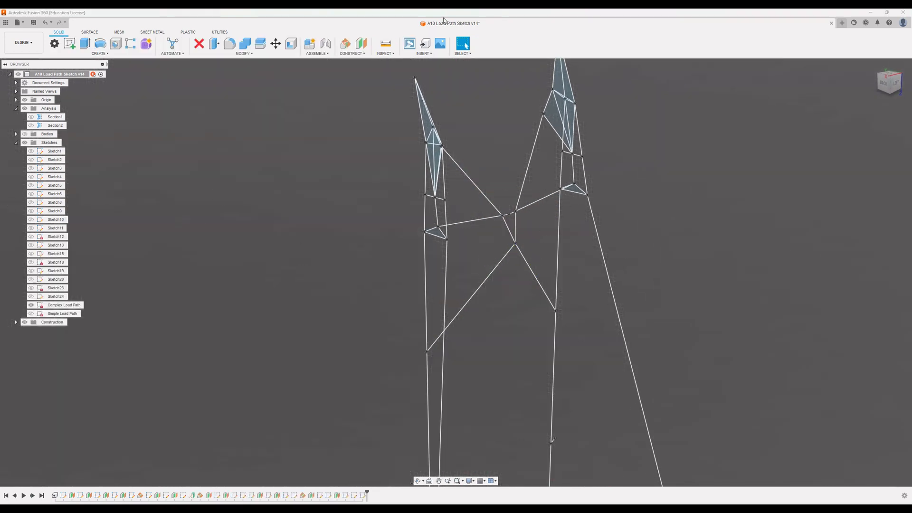
Step: Show the Simple Load Path sketch together with the Complex Load Path and compare their lines around the frame
scroll(641, 196, "down", 1)
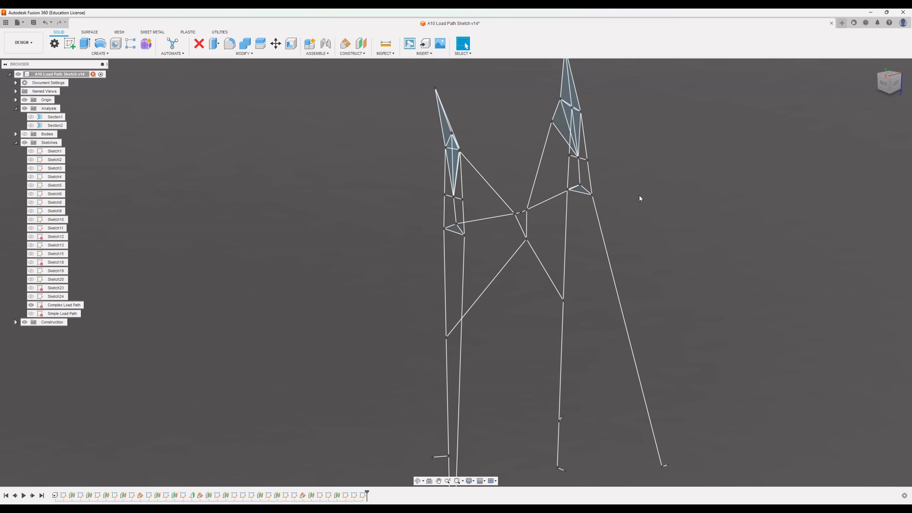
mouse_move(639, 198)
middle_mouse_down("shift")
mouse_move(635, 207)
mouse_move(680, 198)
mouse_move(609, 200)
middle_mouse_up("shift")
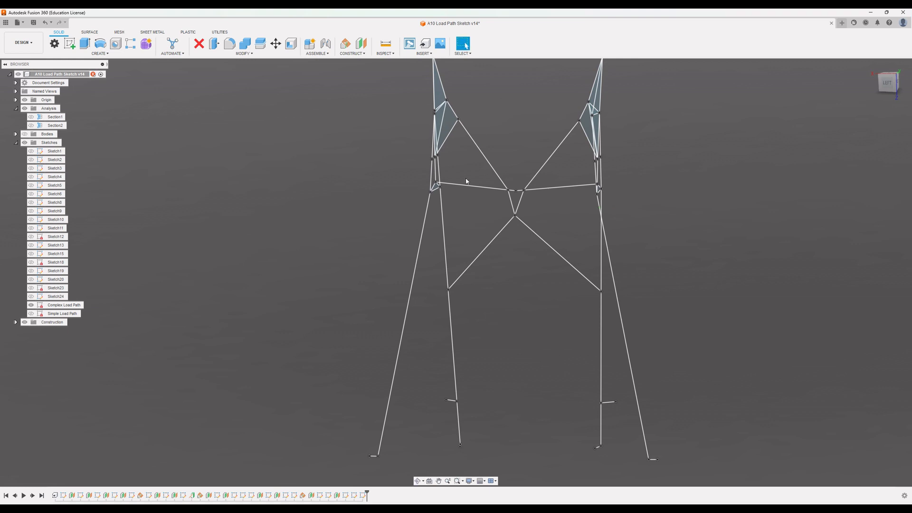
left_click(32, 315)
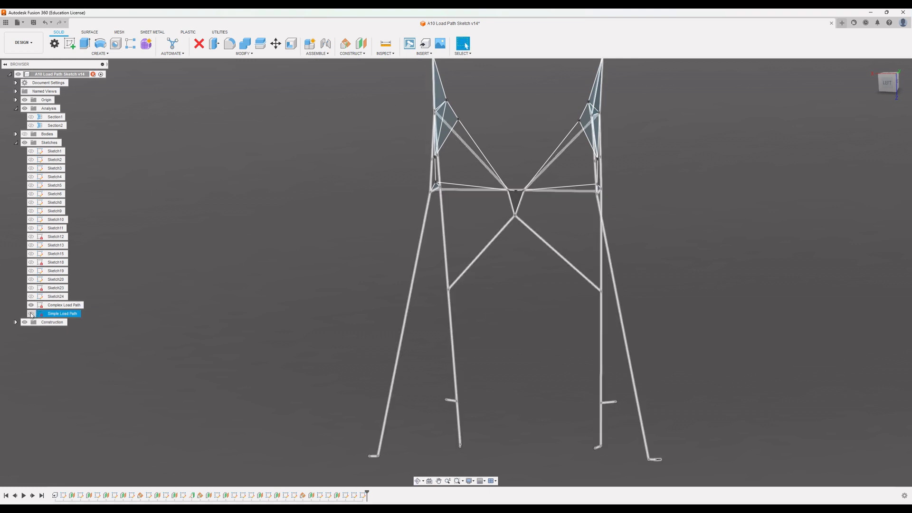
left_click(30, 314)
middle_click_drag(328, 209, 339, 204, "shift")
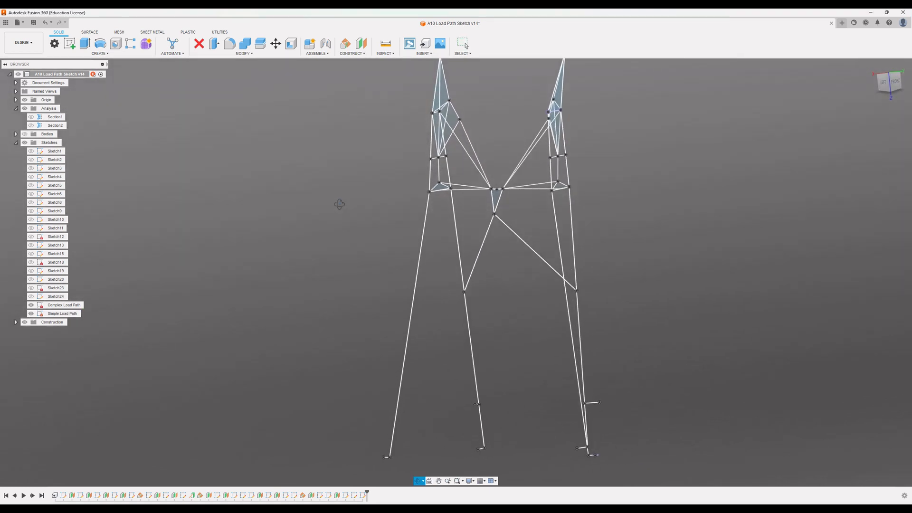
Step: Hide the Complex Load Path to examine the Simple Load Path on its own, and show the complex one again
key("Escape")
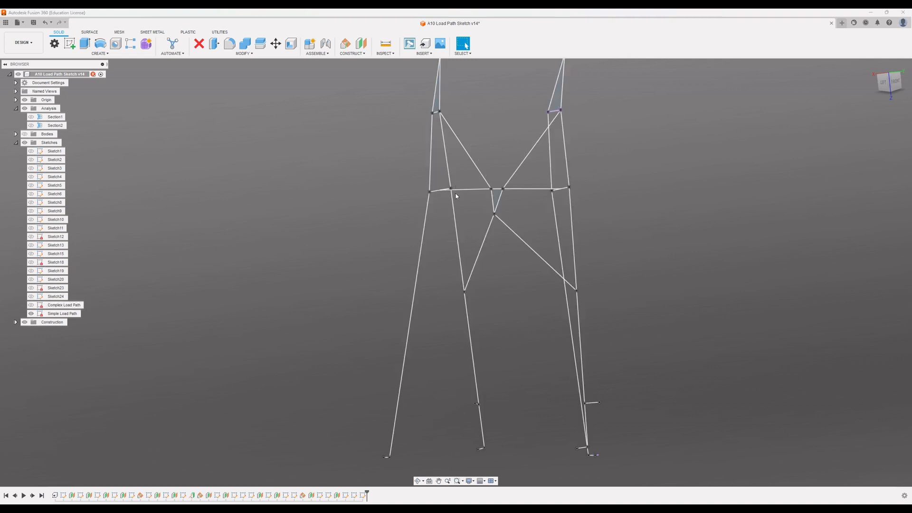
middle_click_drag(455, 196, 379, 194, "shift")
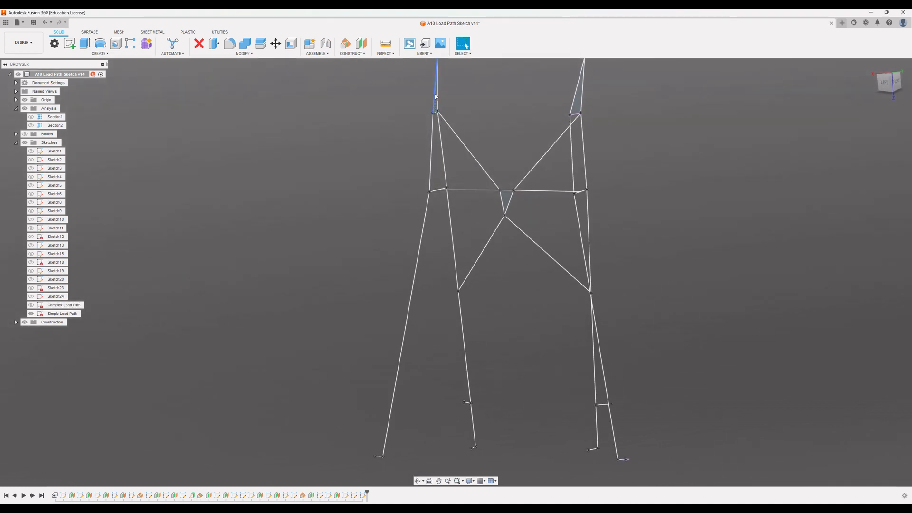
middle_click_drag(436, 191, 465, 194, "shift")
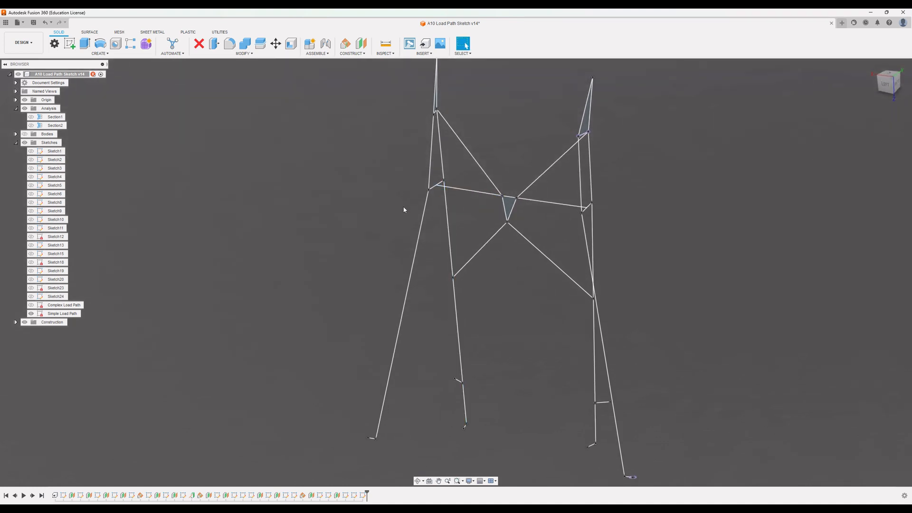
left_click(31, 305)
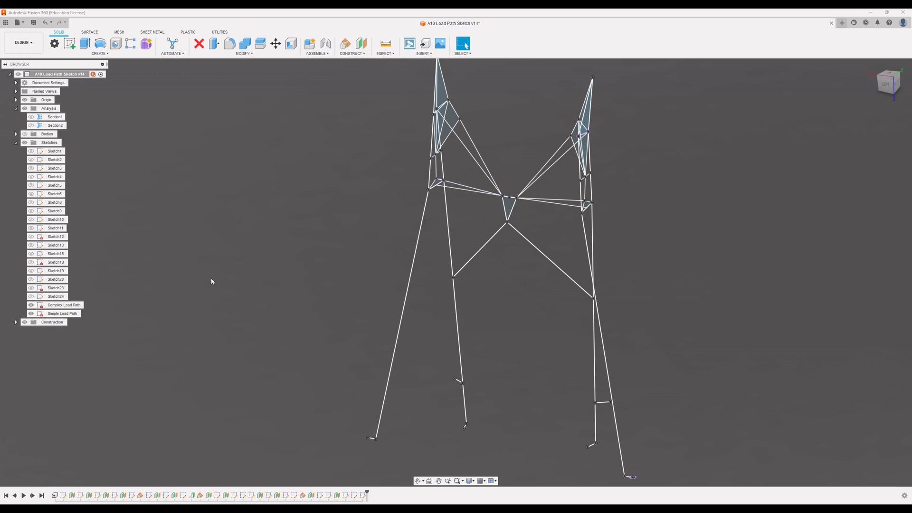
Step: Hide the Complex Load Path sketch to leave only the Simple Load Path on view
middle_click_drag(375, 189, 464, 158, "shift")
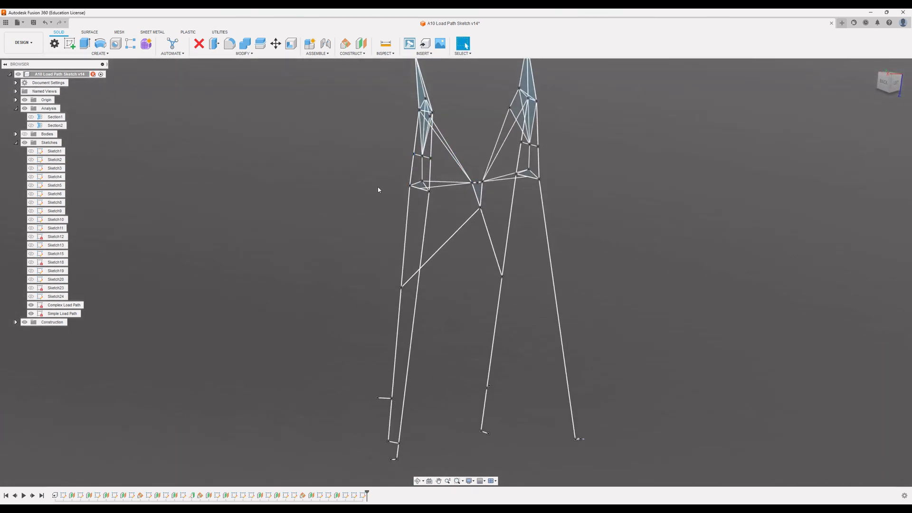
left_click(31, 305)
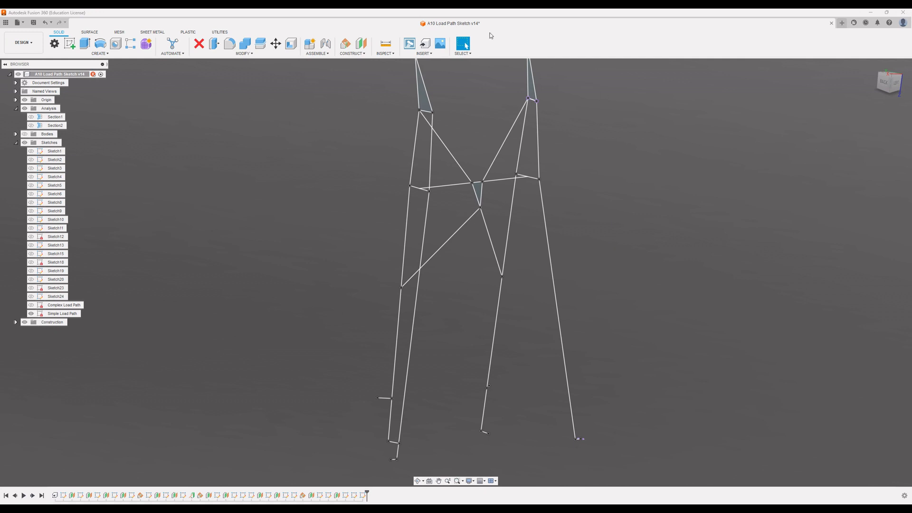
scroll(464, 235, "down", 1)
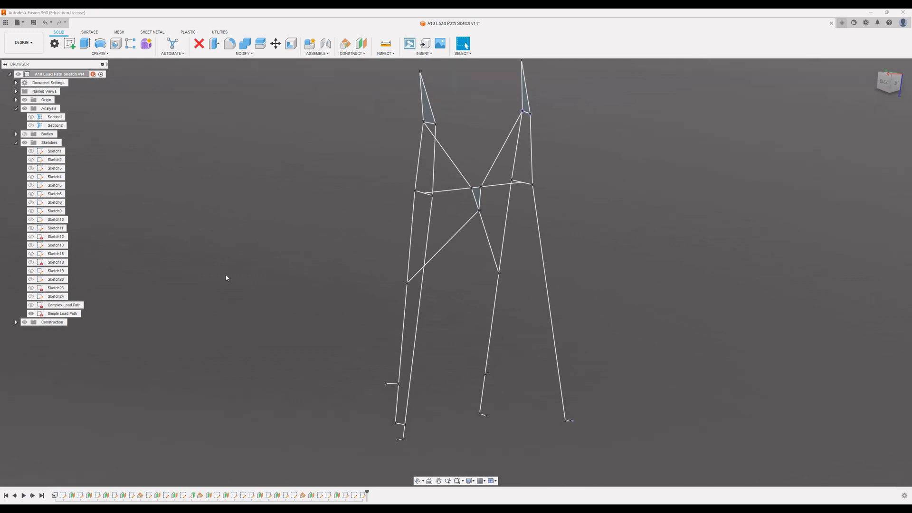
Step: Select the Simple Load Path sketch and set up an export of the design in the DXF file type
left_click(64, 314)
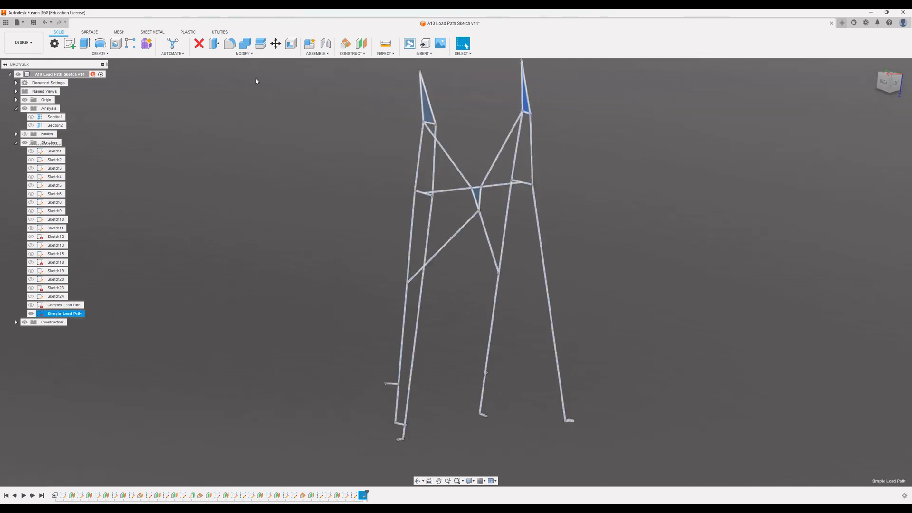
left_click(26, 24)
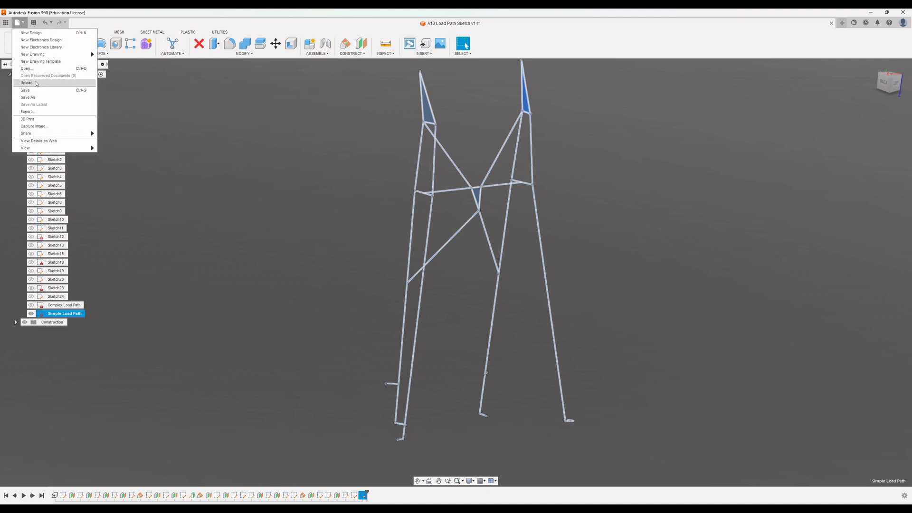
left_click(27, 112)
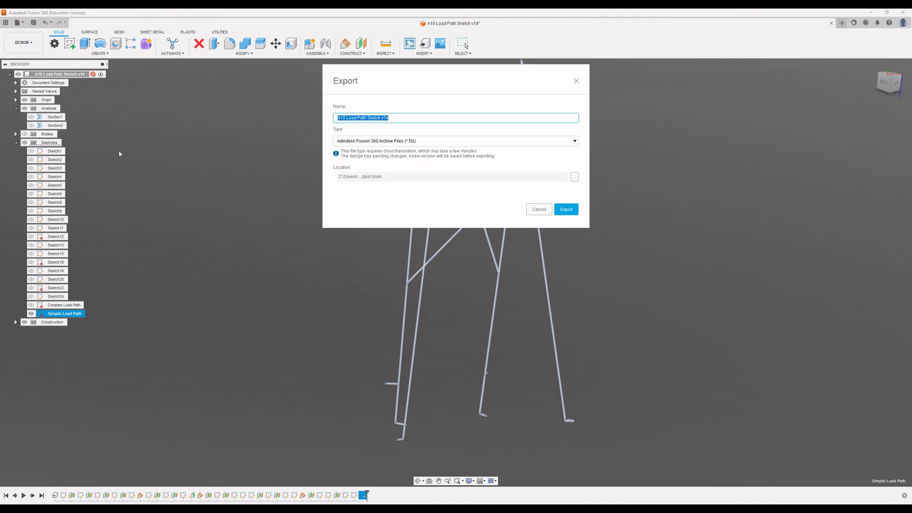
left_click(574, 141)
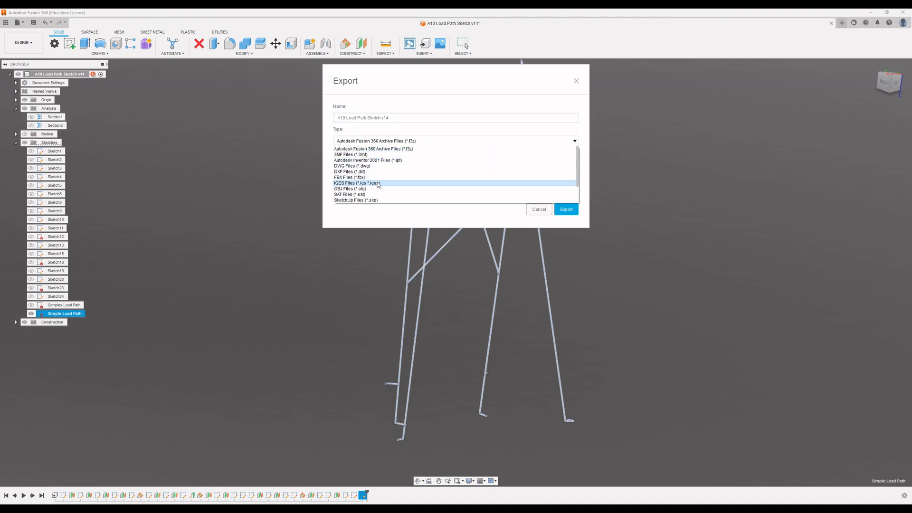
left_click(352, 172)
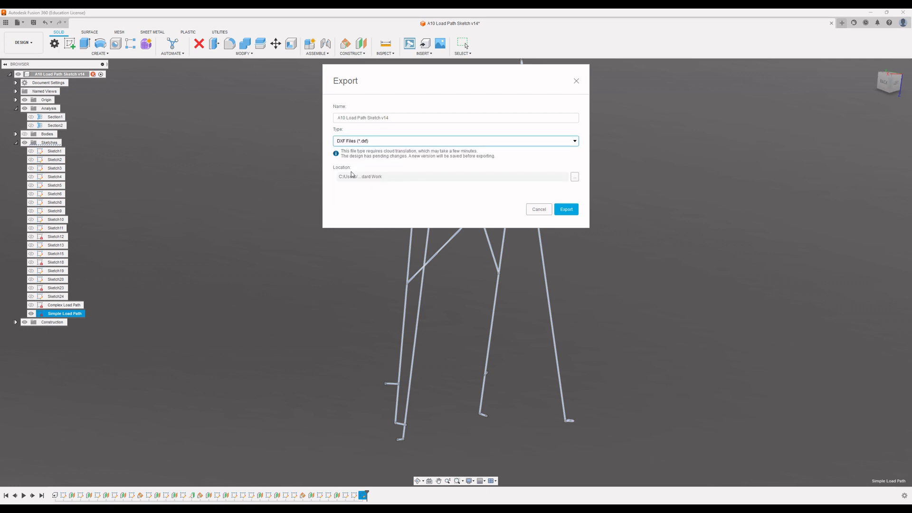
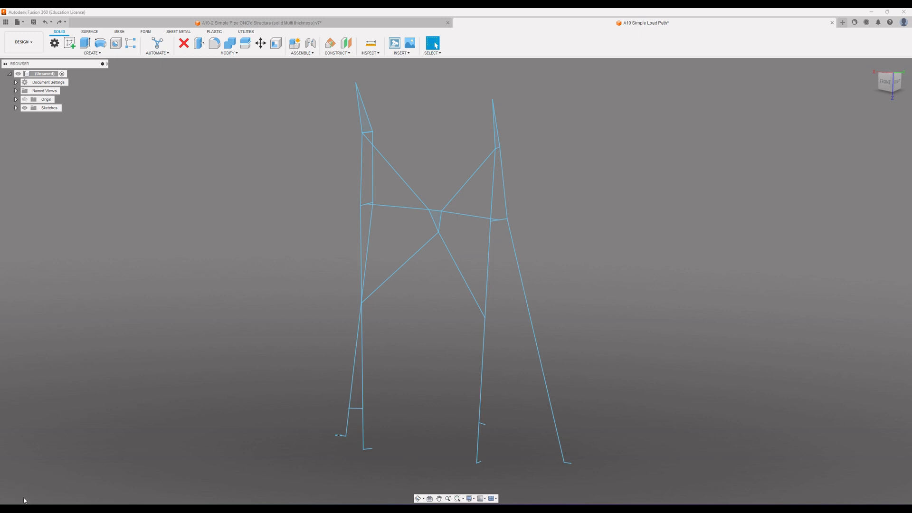
Step: Turn on design history capture for the A10 Simple Load Path document
right_click(43, 74)
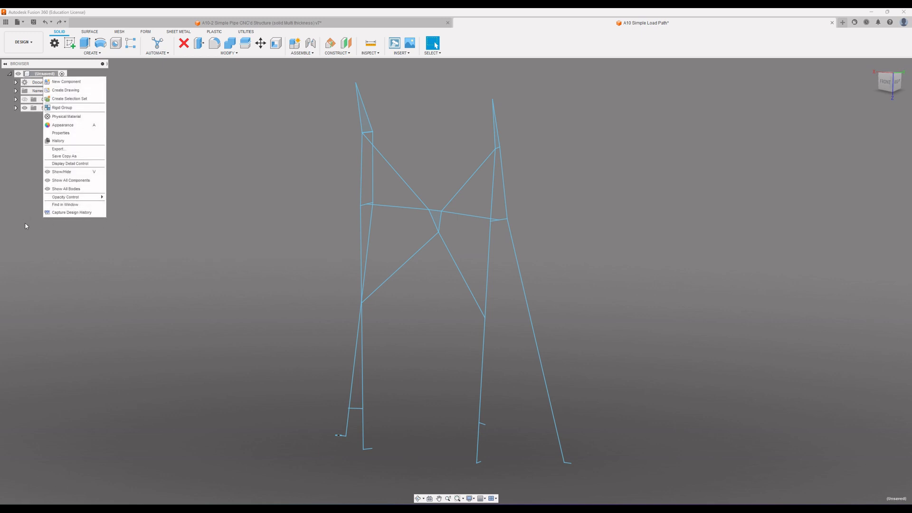
left_click(59, 213)
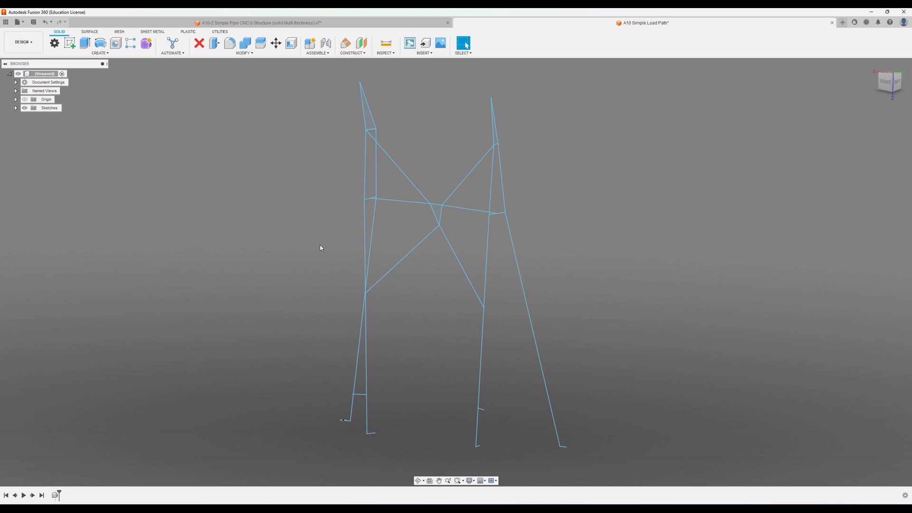
Step: Start a Pipe feature with a circular section and chain selection turned off
left_click(100, 53)
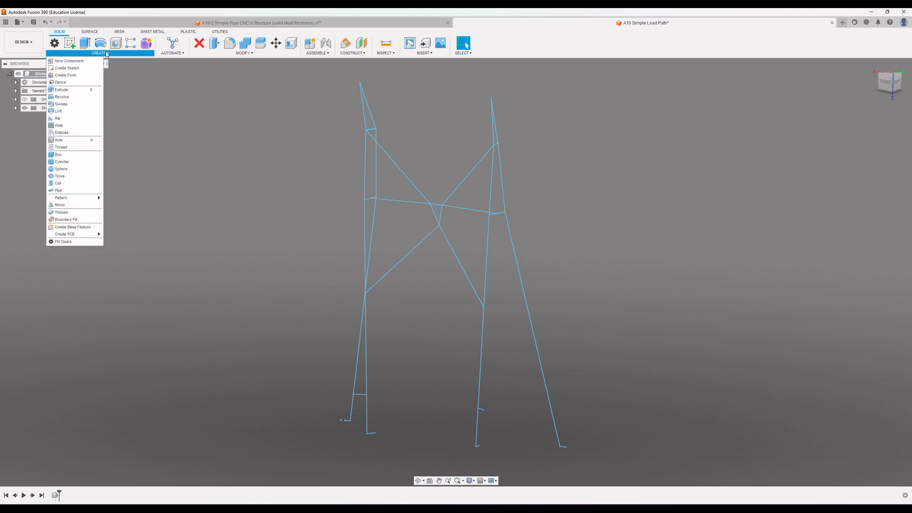
left_click(71, 192)
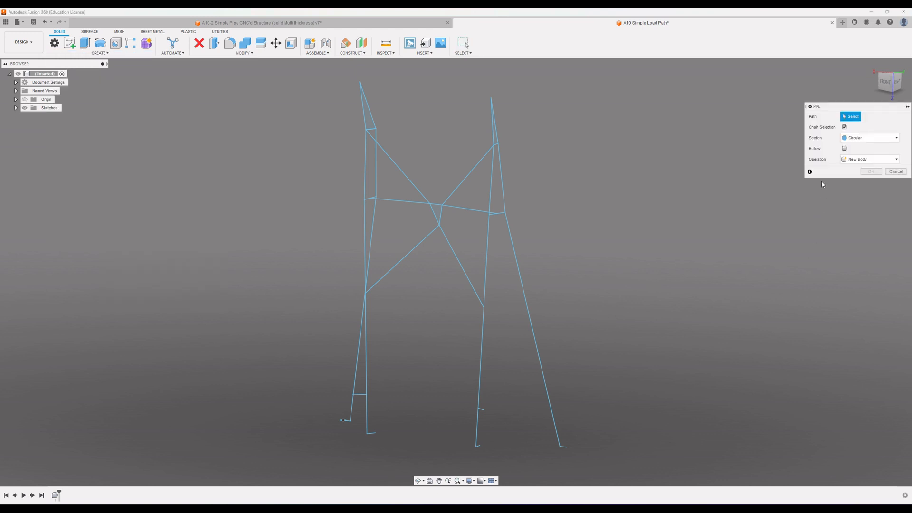
left_click(896, 138)
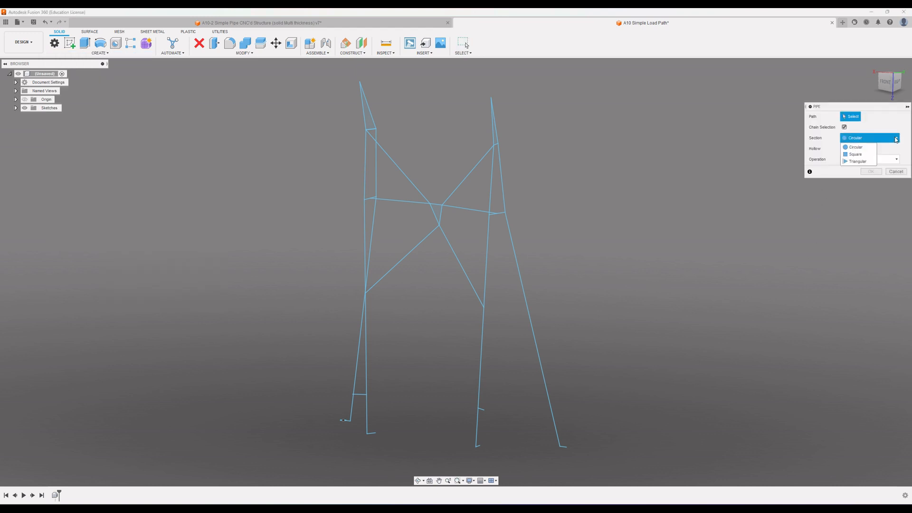
left_click(862, 148)
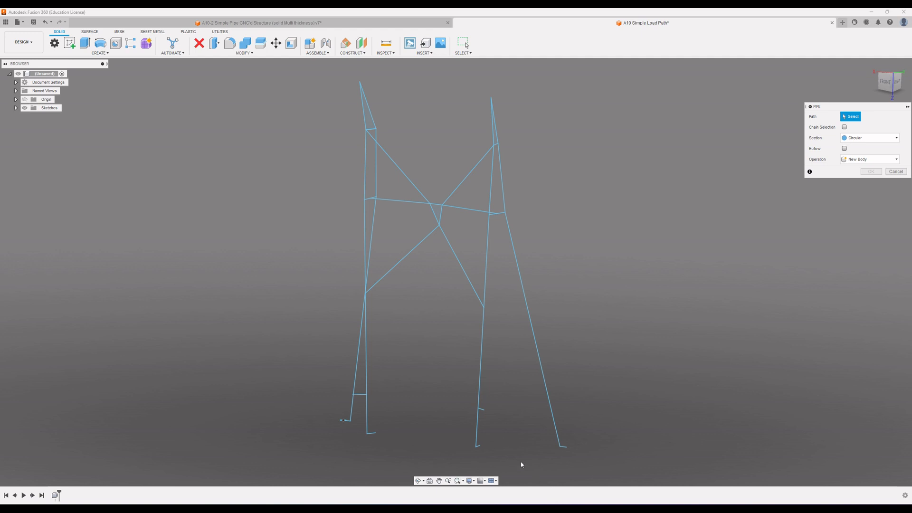
Step: Select the pipe path lines up one frame leg, from its foot through the upper joint to the tip
scroll(522, 464, "up", 5)
middle_click_drag(486, 441, 465, 429, "shift")
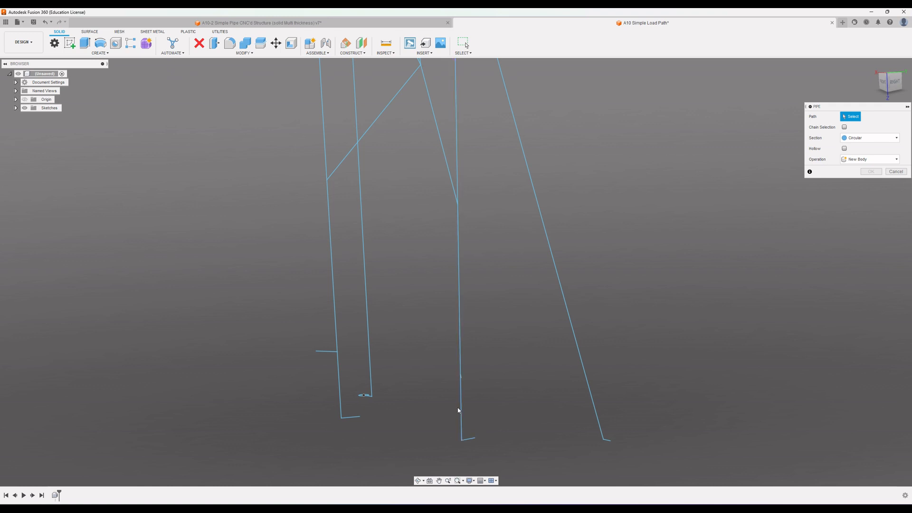
scroll(485, 383, "down", 2)
middle_click_drag(518, 356, 525, 348, "shift")
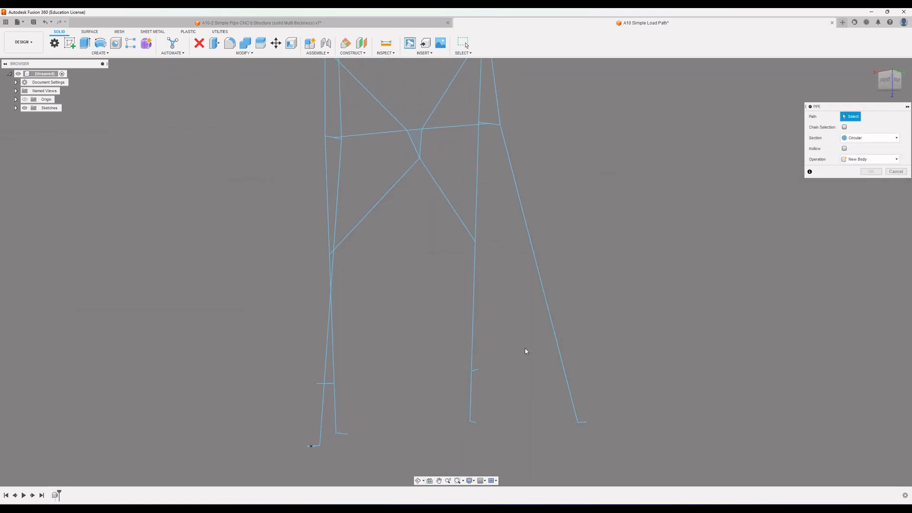
left_click(472, 334)
mouse_move(472, 333)
middle_mouse_down("shift")
mouse_move(504, 350)
mouse_move(499, 341)
middle_mouse_up("shift")
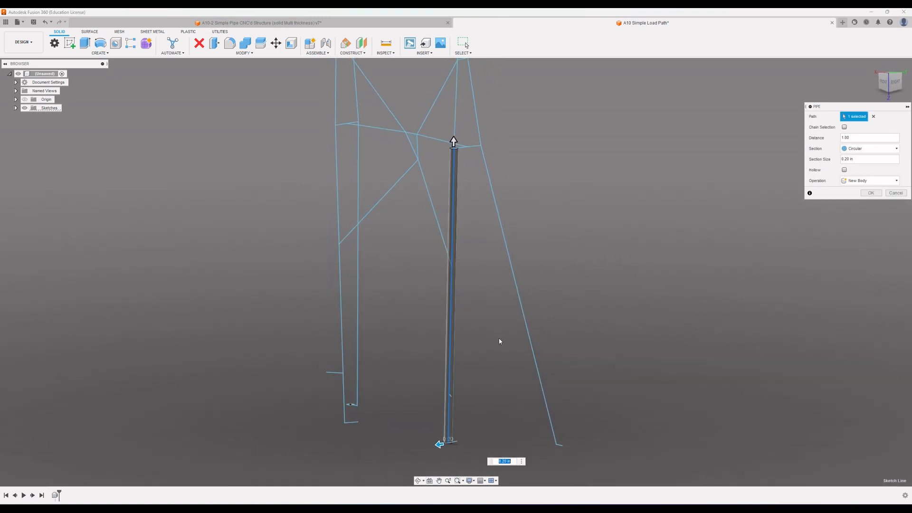
left_click(454, 122)
middle_click_drag(477, 195, 475, 285)
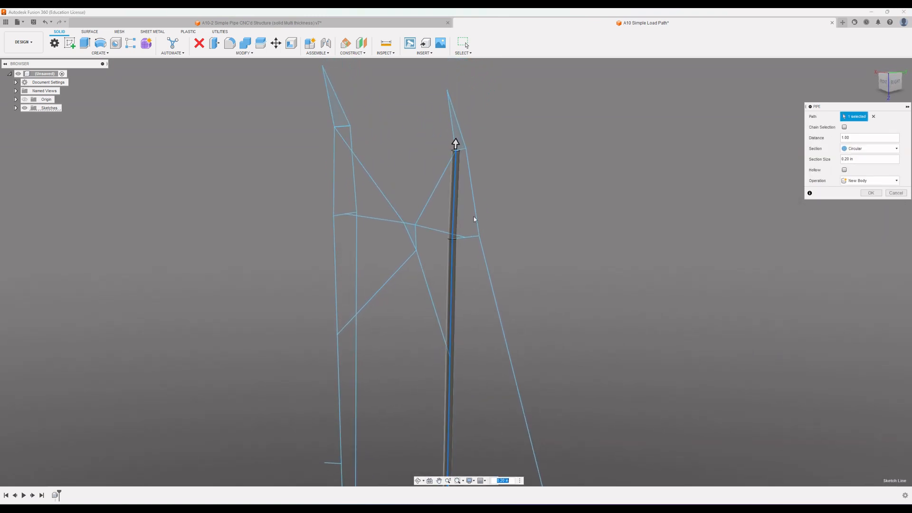
left_click(454, 128)
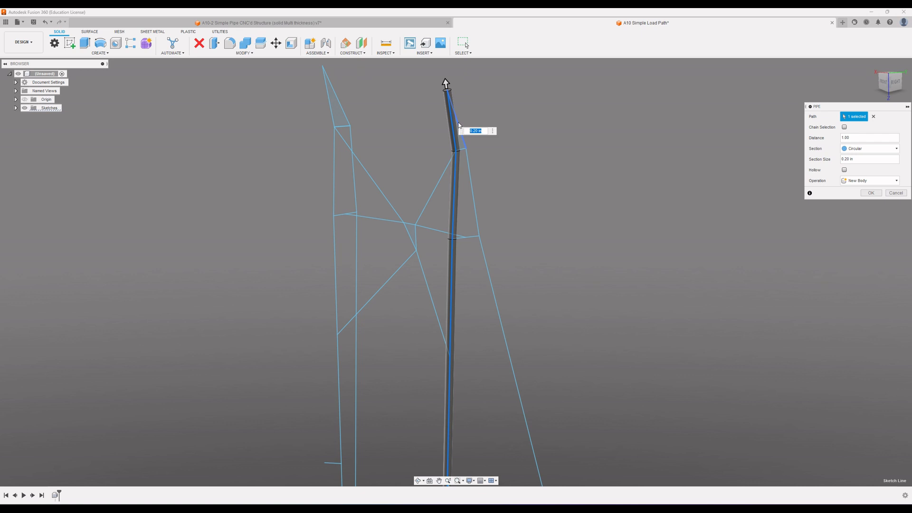
Step: Extend the path down the adjoining slanted leg to its foot and create the 0.20 in solid pipe as a new body
left_click(464, 142)
left_click(473, 187)
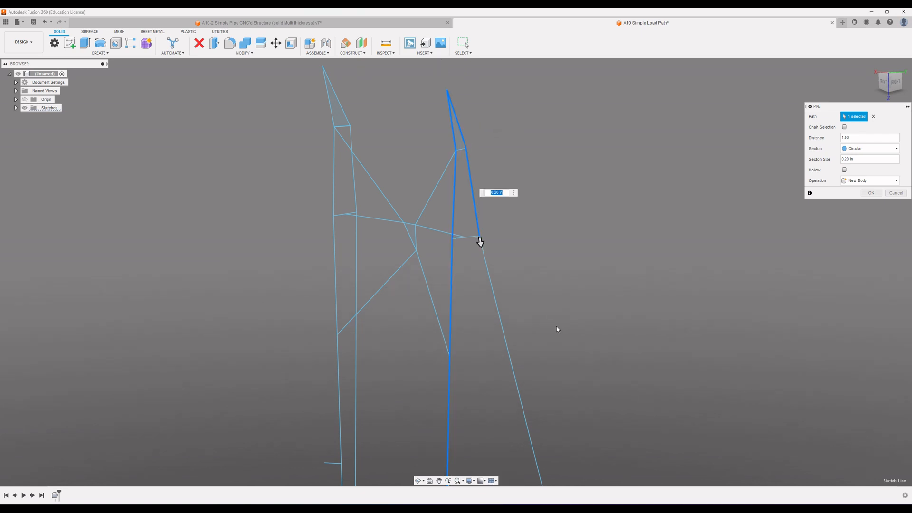
middle_click_drag(557, 329, 559, 224)
left_click(507, 245)
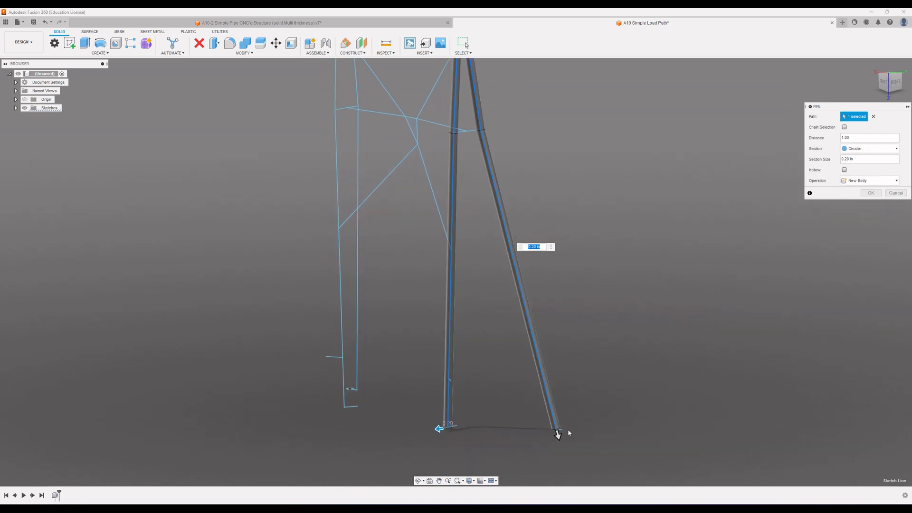
middle_click_drag(489, 314, 514, 293, "shift")
middle_click_drag(528, 481, 564, 469, "shift")
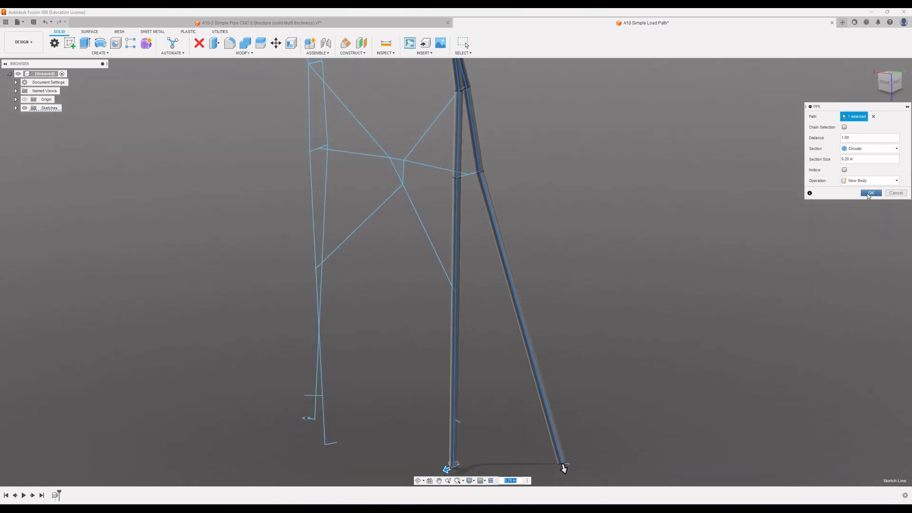
left_click(870, 193)
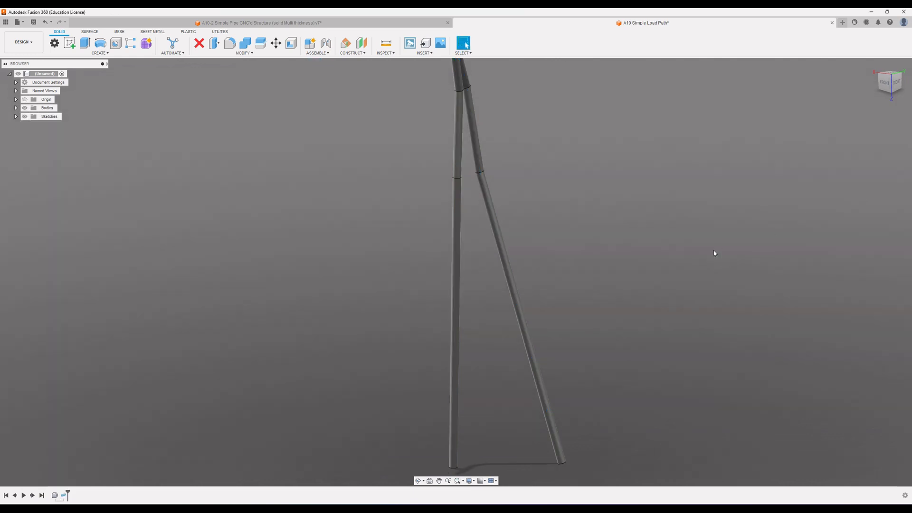
Step: Make the imported load path sketch visible again alongside the piped legs
mouse_move(519, 375)
middle_mouse_down("shift")
mouse_move(514, 362)
mouse_move(546, 363)
mouse_move(519, 358)
mouse_move(507, 367)
middle_mouse_up("shift")
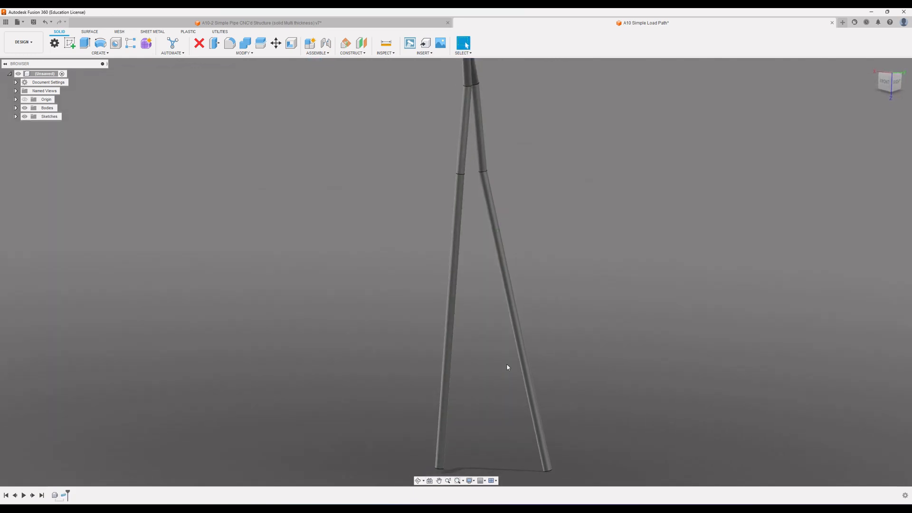
left_click(16, 117)
left_click(31, 124)
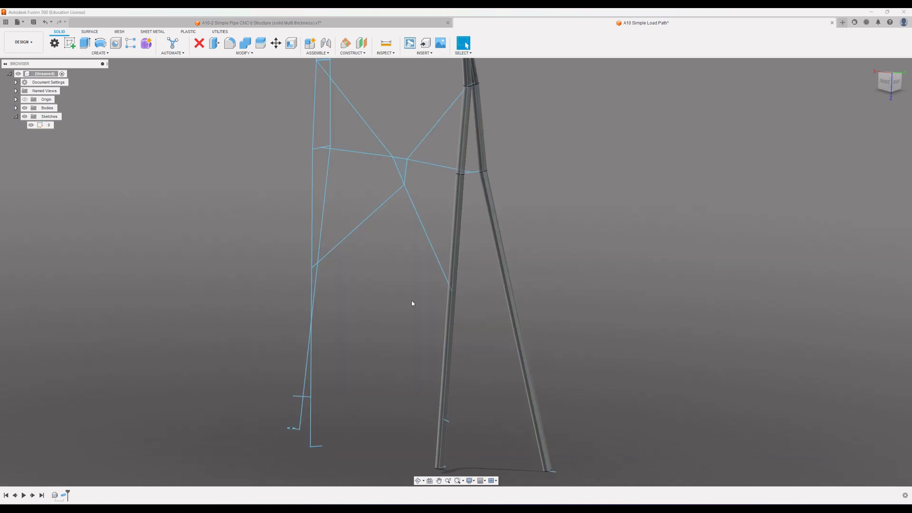
Step: Start a circular Pipe along the diagonal brace lines, from the piped leg through the centre triangle to the opposite frame's upper joint
scroll(412, 303, "down", 2)
middle_click_drag(411, 300, 434, 313)
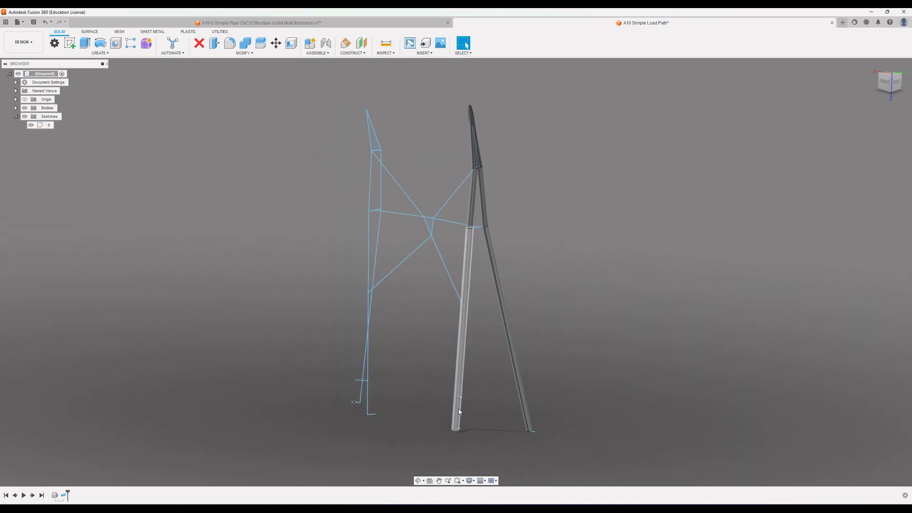
left_click(91, 53)
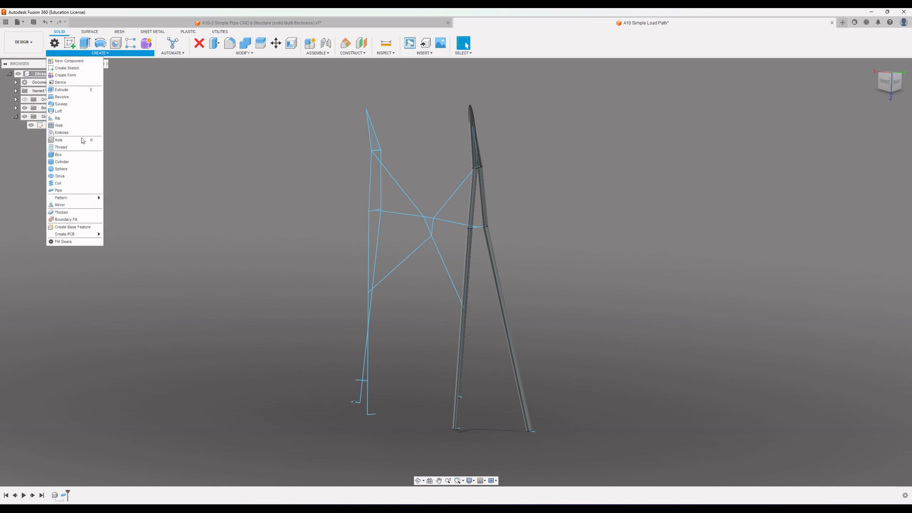
left_click(71, 190)
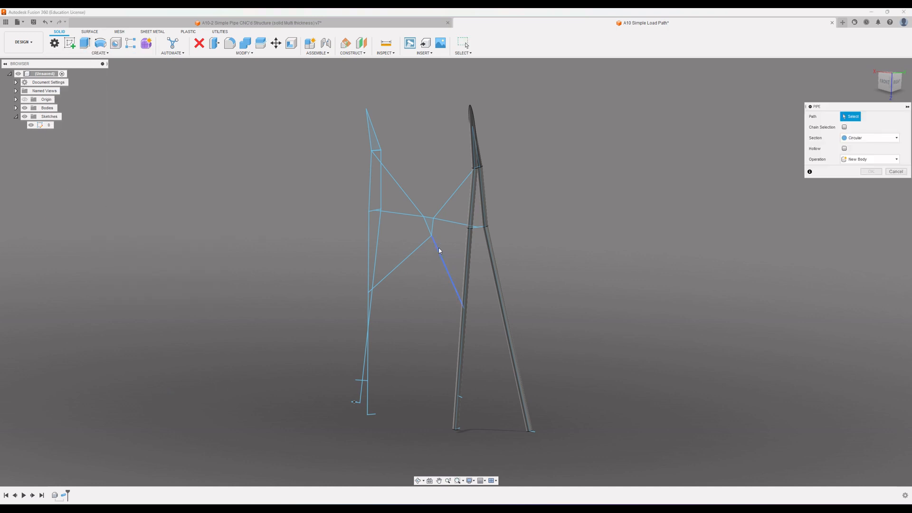
left_click(450, 275)
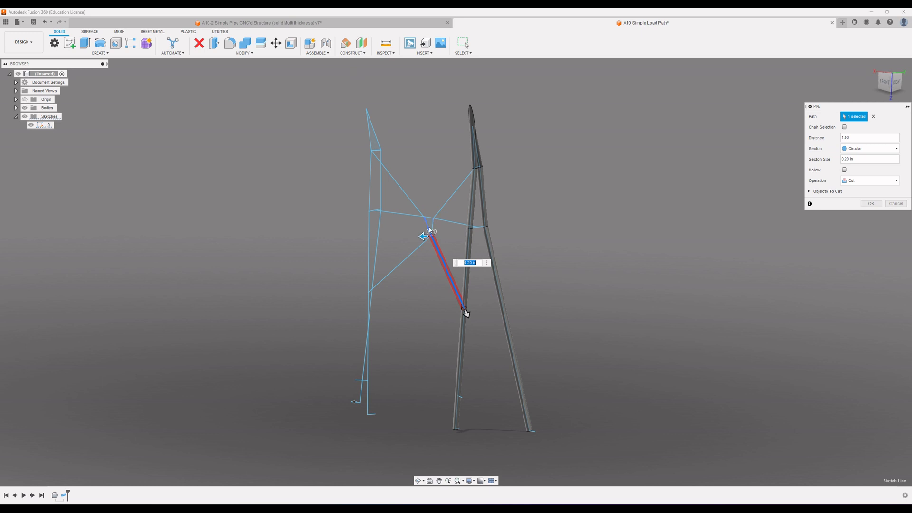
left_click(407, 200)
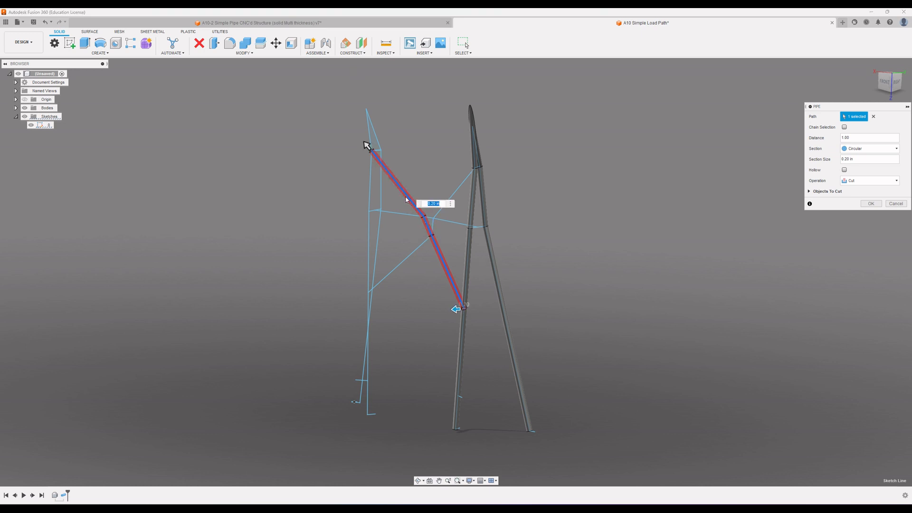
Step: Set the diagonal brace pipe's operation to Join and create it with a 0.20 in section
left_click(876, 181)
left_click(861, 191)
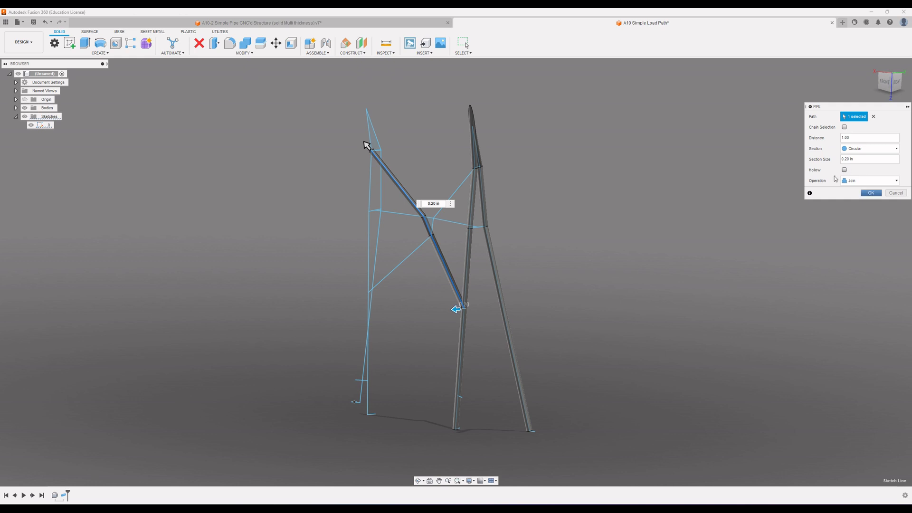
middle_click_drag(477, 311, 349, 261, "shift")
scroll(494, 304, "up", 6)
scroll(440, 289, "down", 3)
scroll(440, 288, "down", 3)
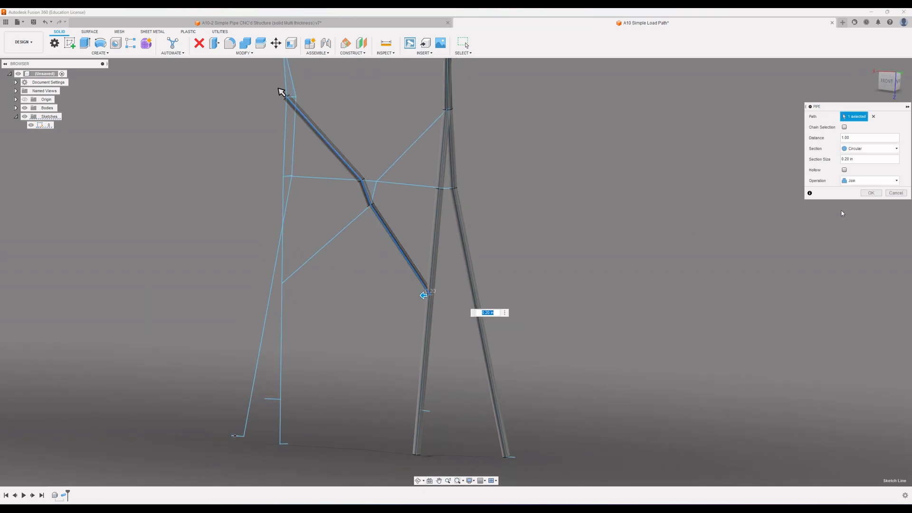
left_click(870, 194)
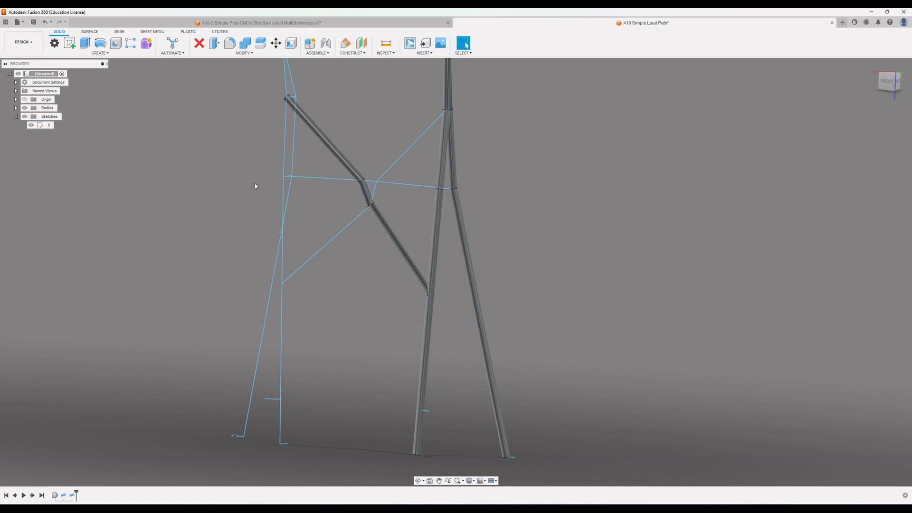
Step: Pipe the opposite frame's lines from one leg's foot over the apex to the other foot, circular 0.20 in section, Join
left_click(100, 53)
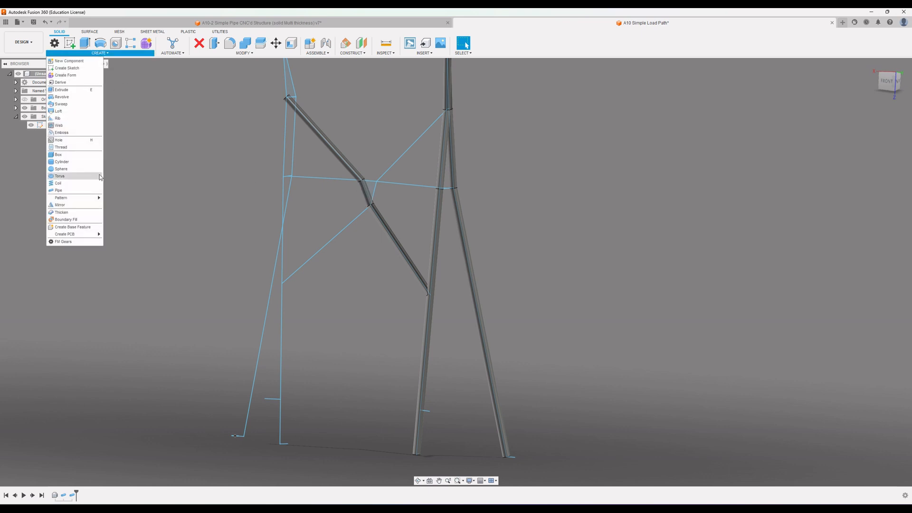
left_click(67, 190)
left_click(281, 360)
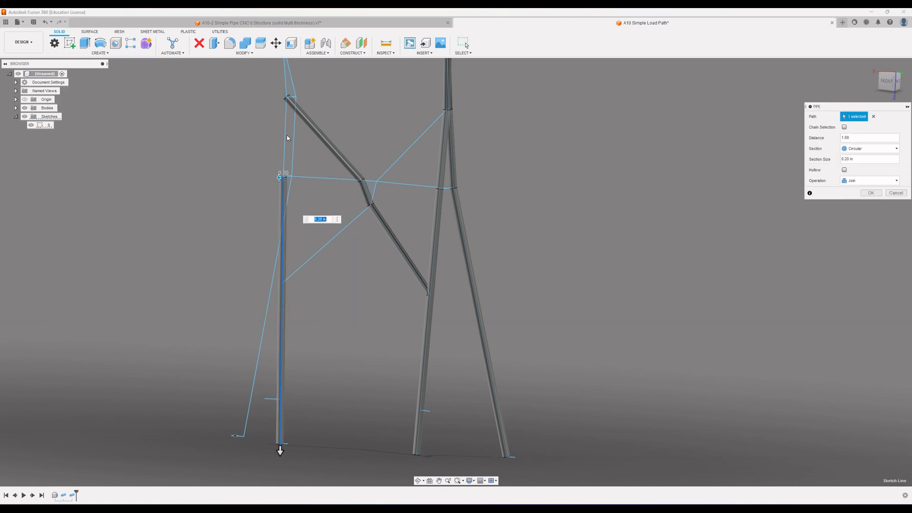
left_click(285, 86)
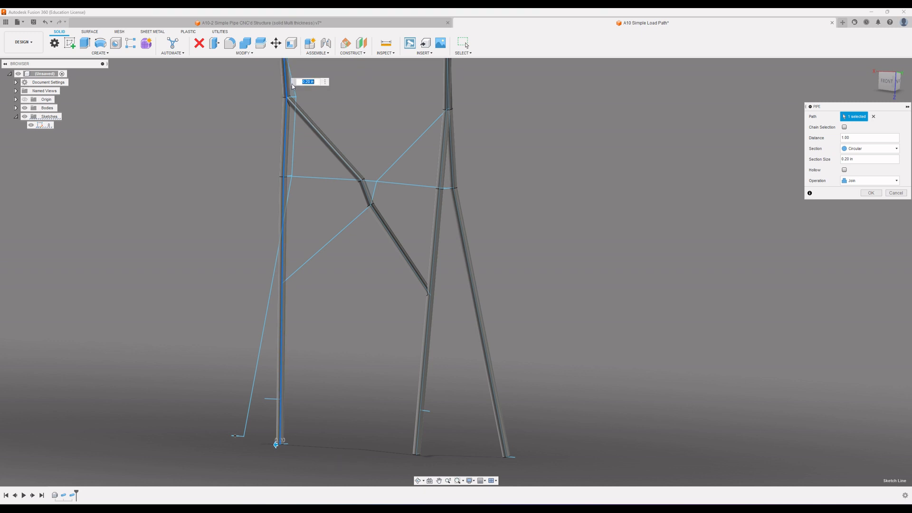
left_click(292, 89)
left_click(284, 209)
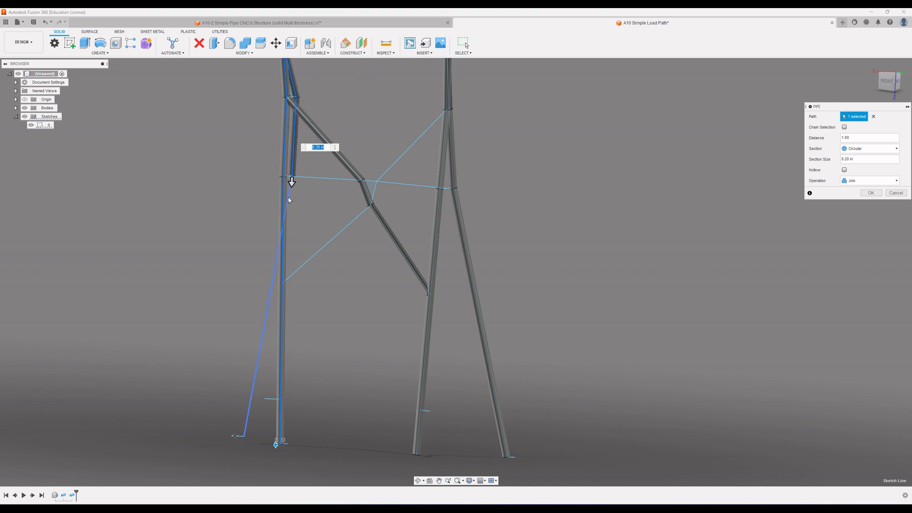
left_click(870, 193)
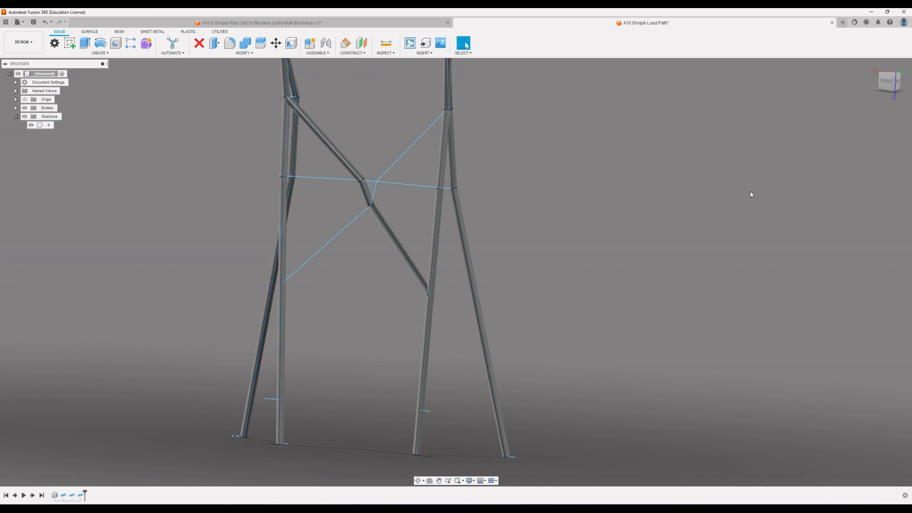
Step: Create a joined 0.20 in circular pipe along the second diagonal brace, through the centre triangle to the first frame's upper joint
scroll(319, 99, "up", 5)
middle_click_drag(319, 98, 297, 91, "shift")
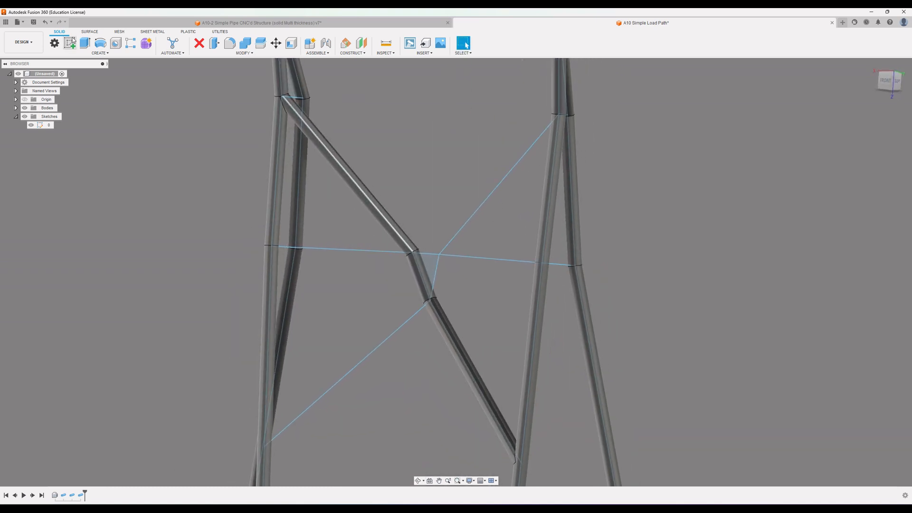
left_click(99, 53)
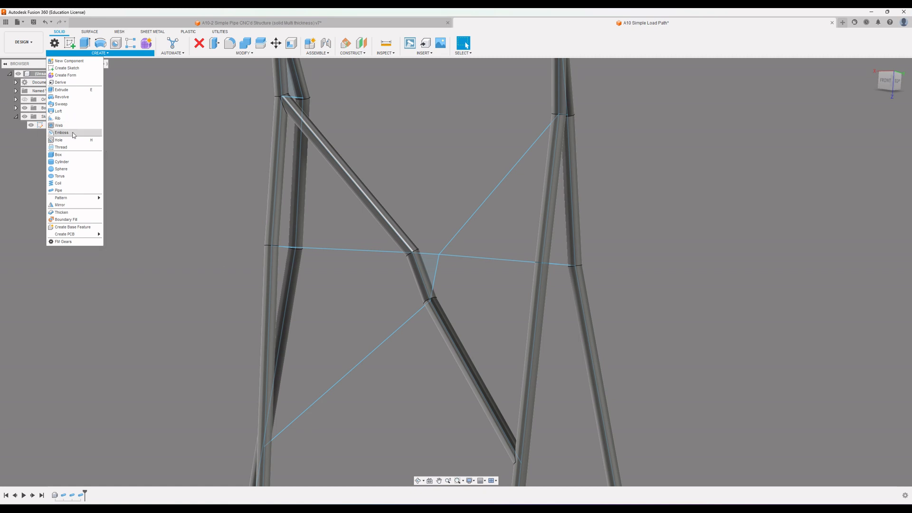
left_click(66, 190)
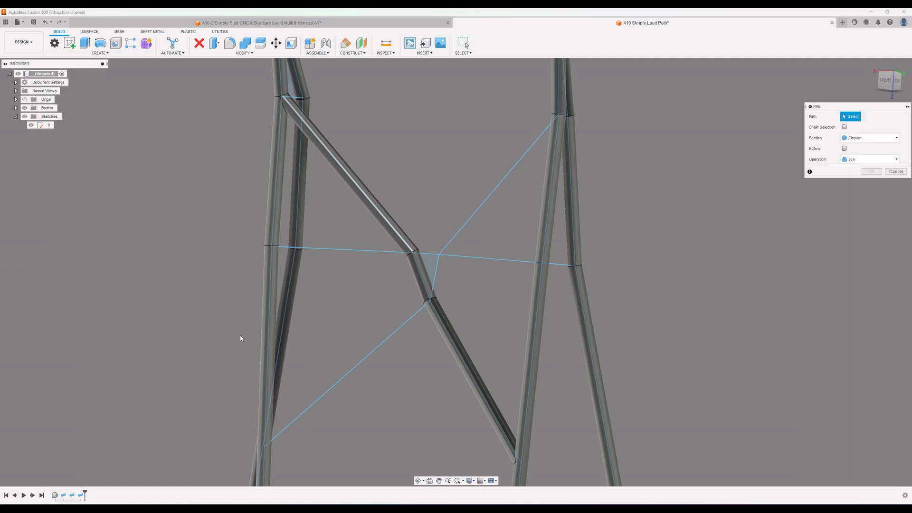
left_click(316, 408)
left_click(435, 269)
left_click(493, 190)
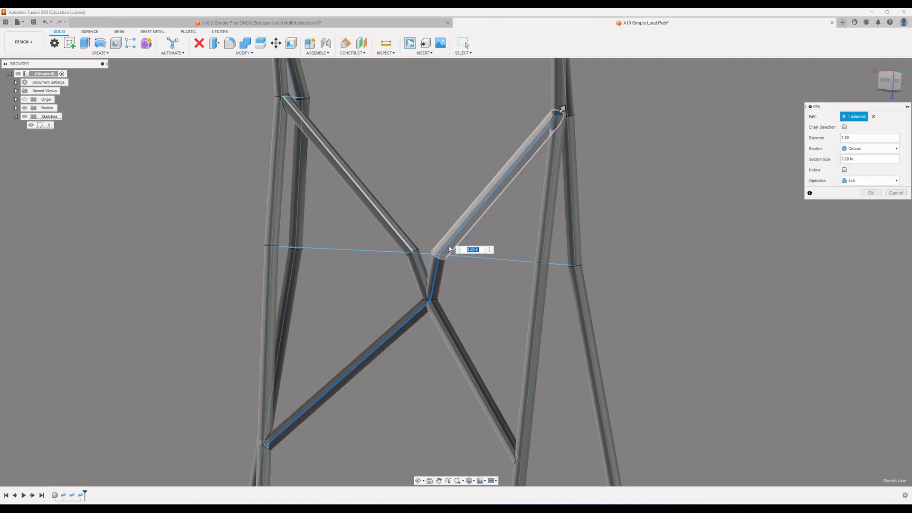
middle_click_drag(509, 109, 534, 108, "shift")
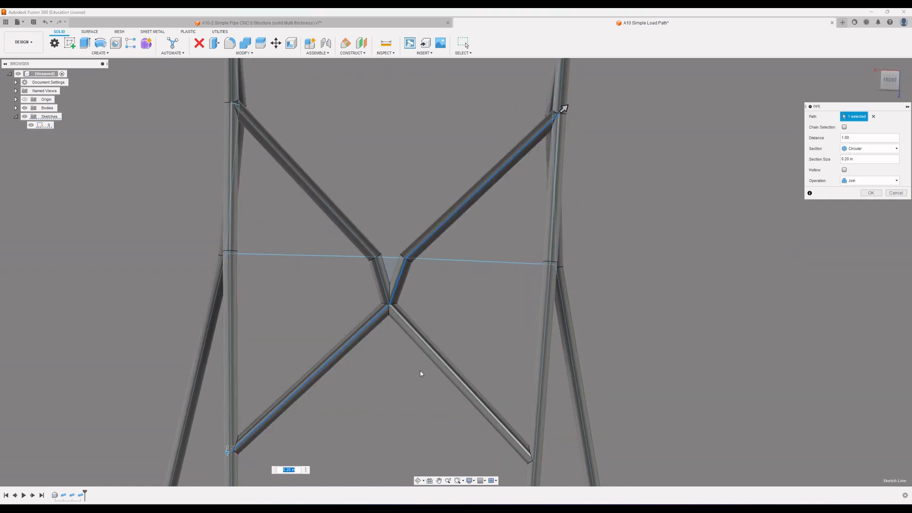
left_click(902, 195)
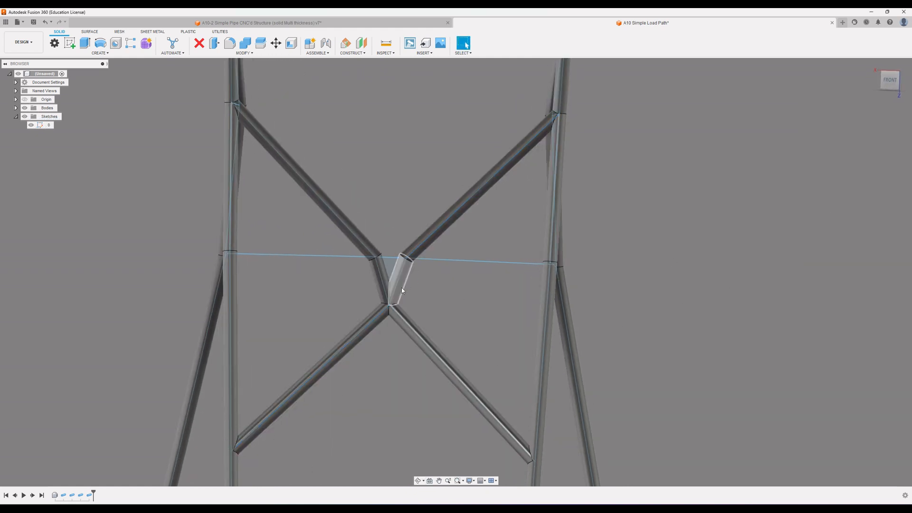
Step: Create a joined 0.20 in circular pipe along the full horizontal crossbar between the two leg frames
middle_click_drag(401, 286, 375, 290, "shift")
left_click(100, 53)
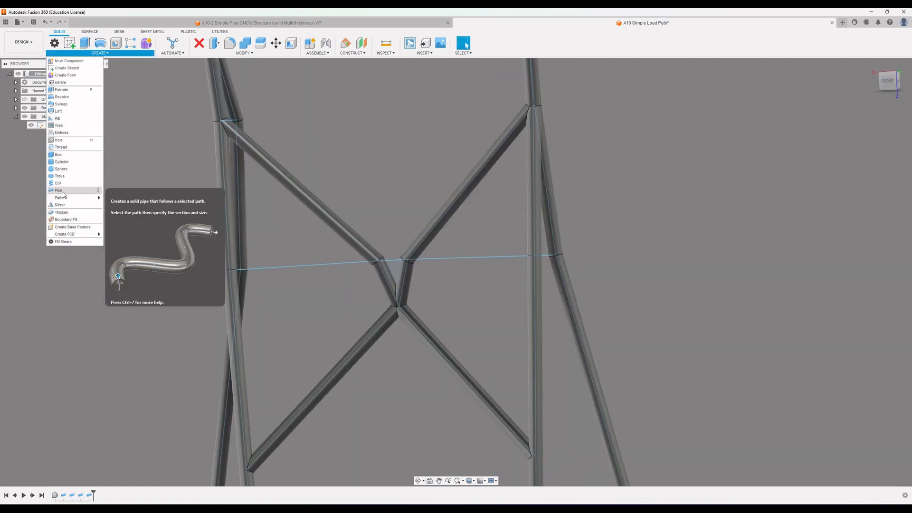
left_click(58, 190)
left_click(271, 267)
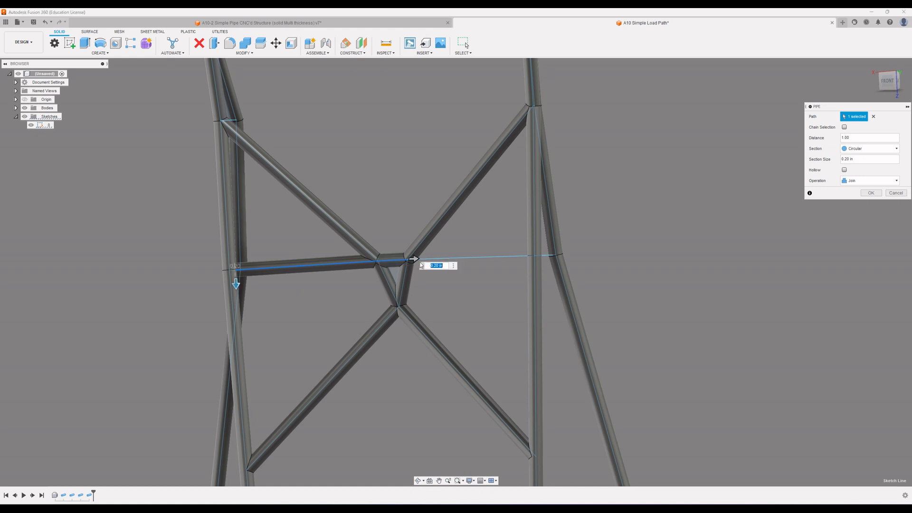
left_click(447, 259)
mouse_move(458, 298)
middle_mouse_down("shift")
mouse_move(491, 299)
mouse_move(446, 299)
mouse_move(438, 314)
middle_mouse_up("shift")
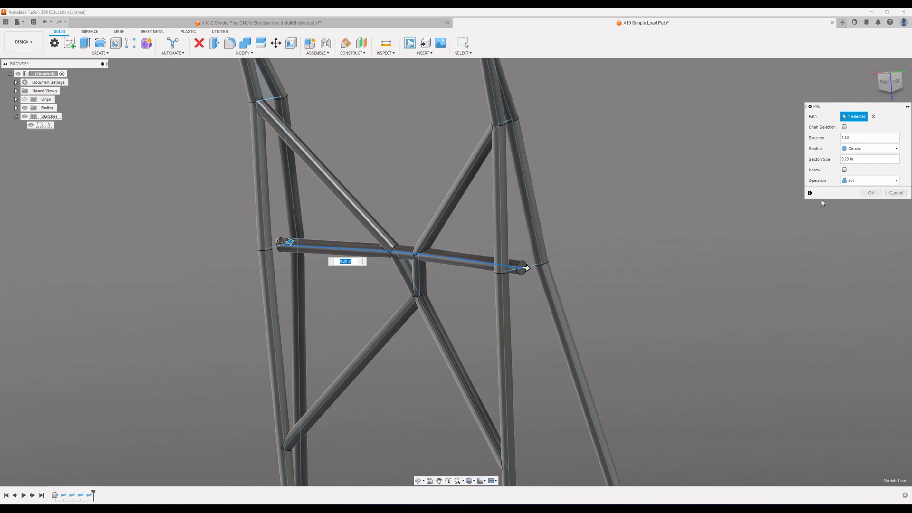
left_click(870, 193)
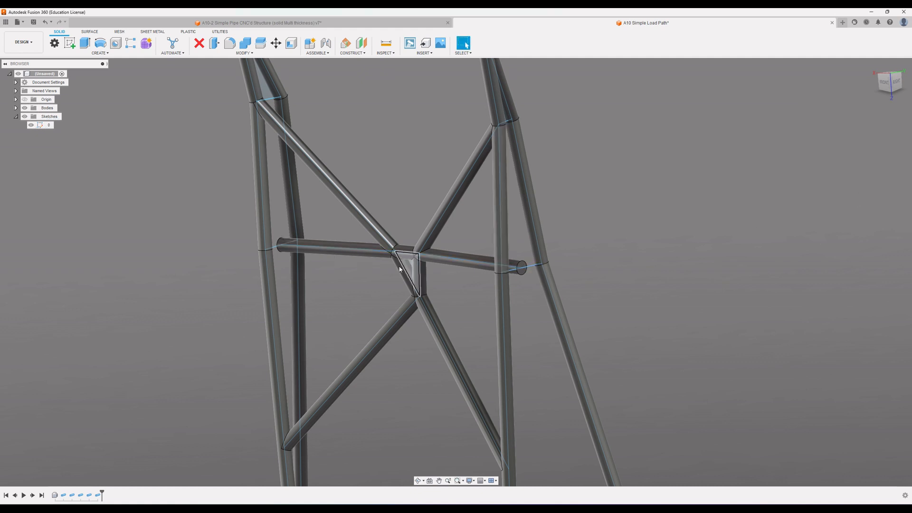
left_click(100, 53)
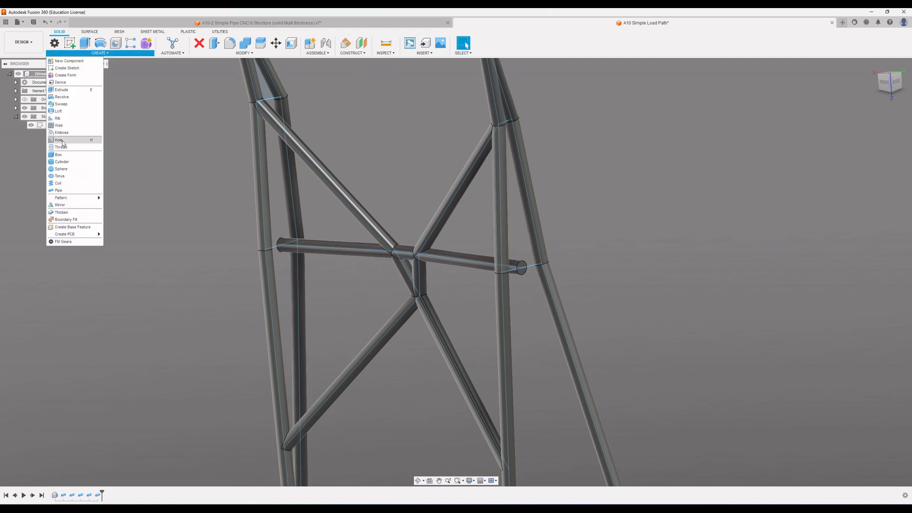
left_click(66, 188)
left_click(525, 265)
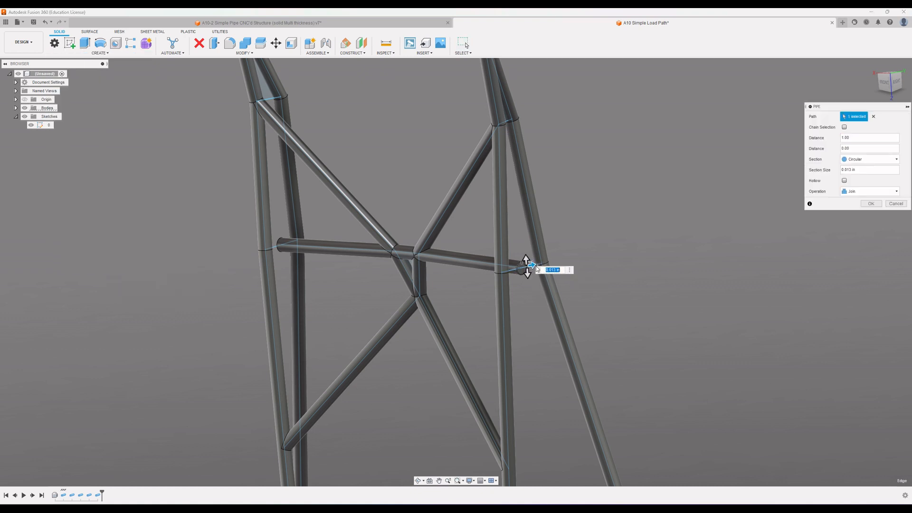
left_click(888, 203)
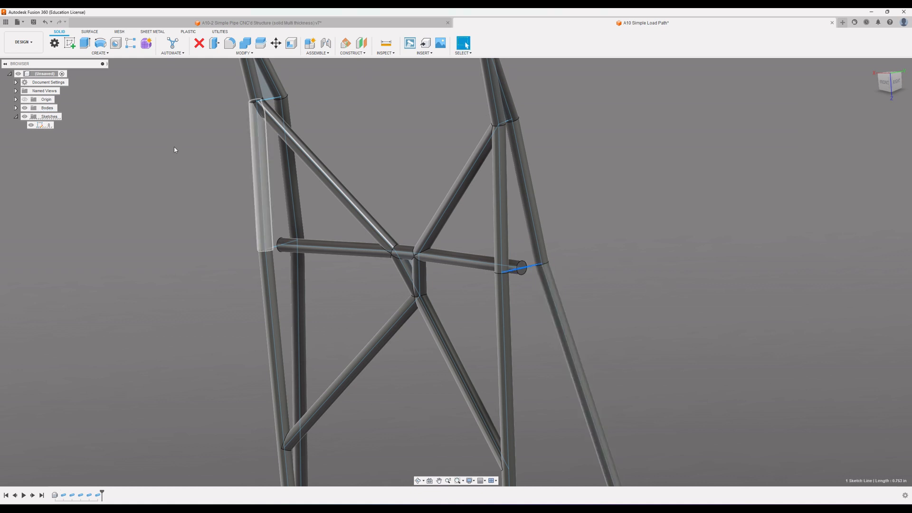
Step: Create a joined 0.20 in circular pipe on the short line linking the first frame's two legs at the crossbar's end
left_click(100, 52)
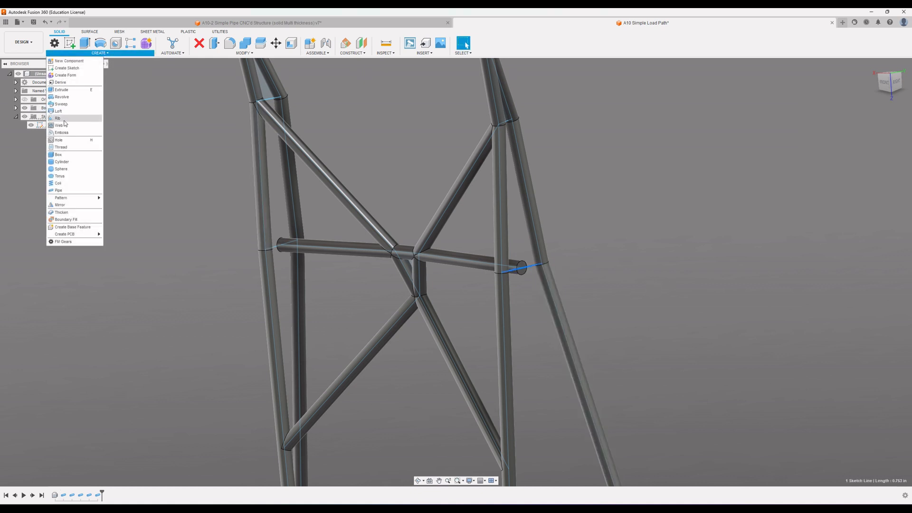
left_click(65, 193)
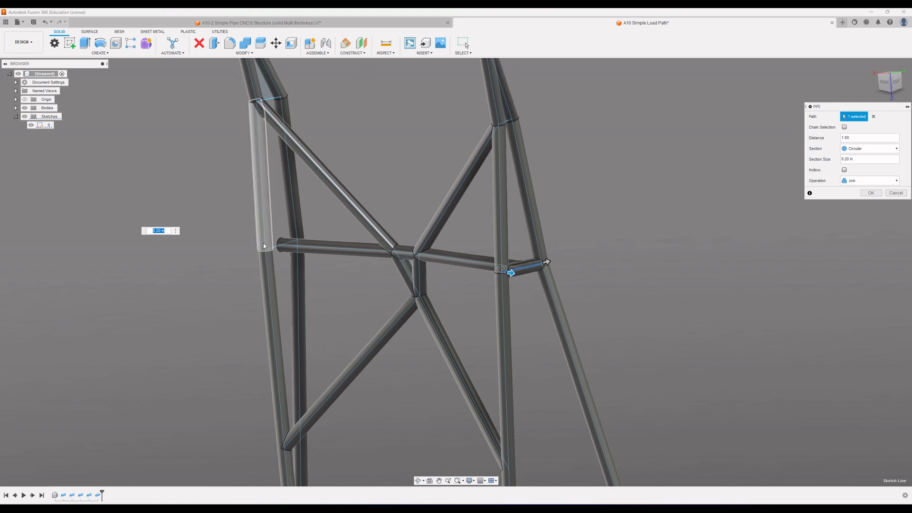
left_click(870, 193)
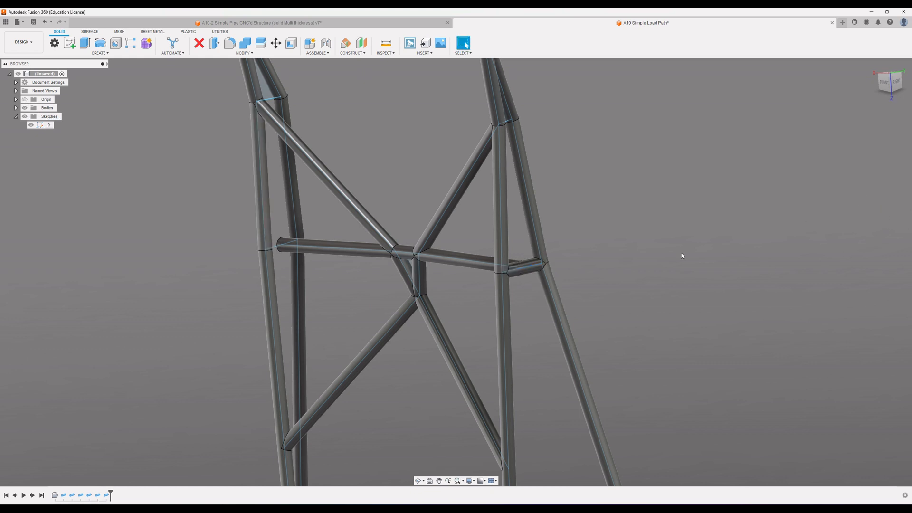
Step: Edit the first leg pipe feature and set its section size to 0.40 in
middle_click_drag(681, 253, 569, 287, "shift")
scroll(569, 287, "down", 3)
middle_click_drag(634, 305, 562, 252)
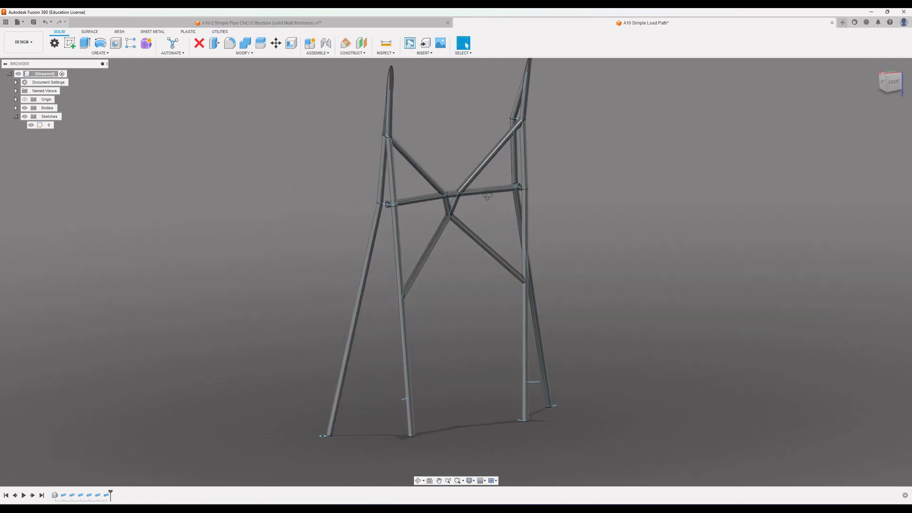
middle_click_drag(487, 196, 444, 199, "shift")
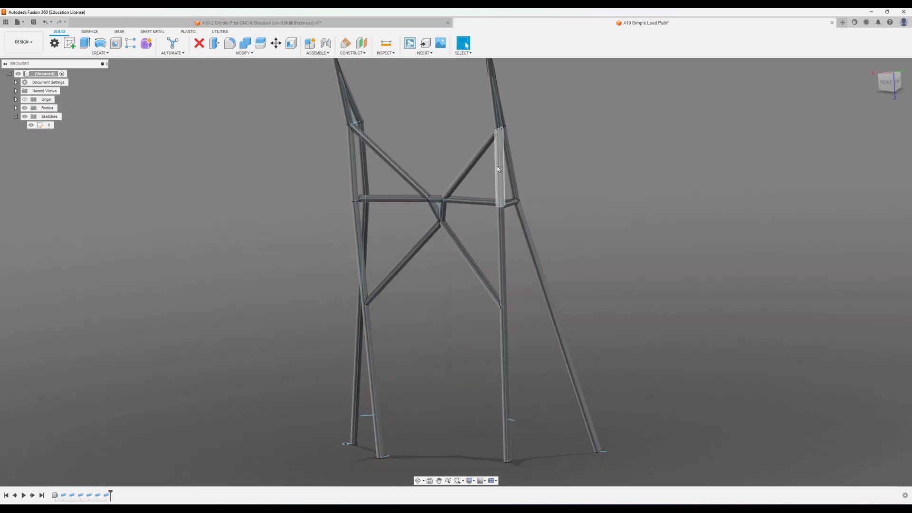
right_click(63, 495)
left_click(83, 439)
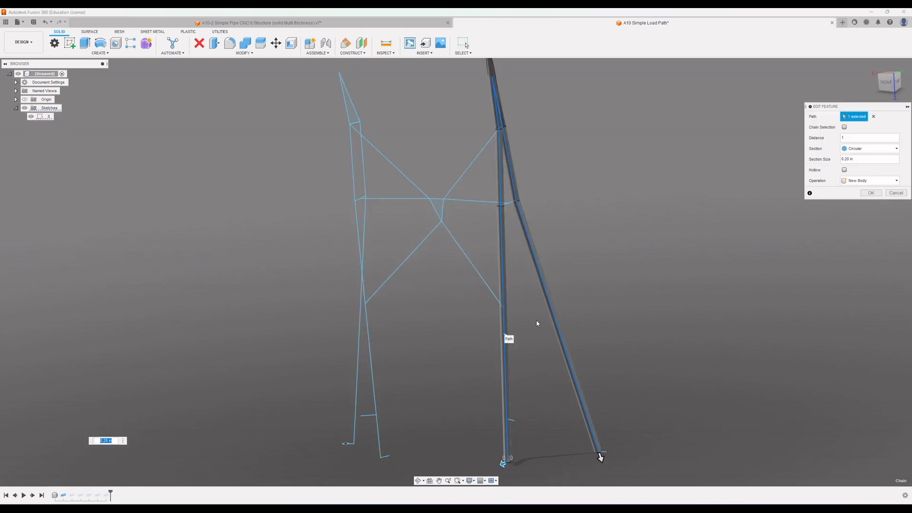
left_click(846, 160)
type("4")
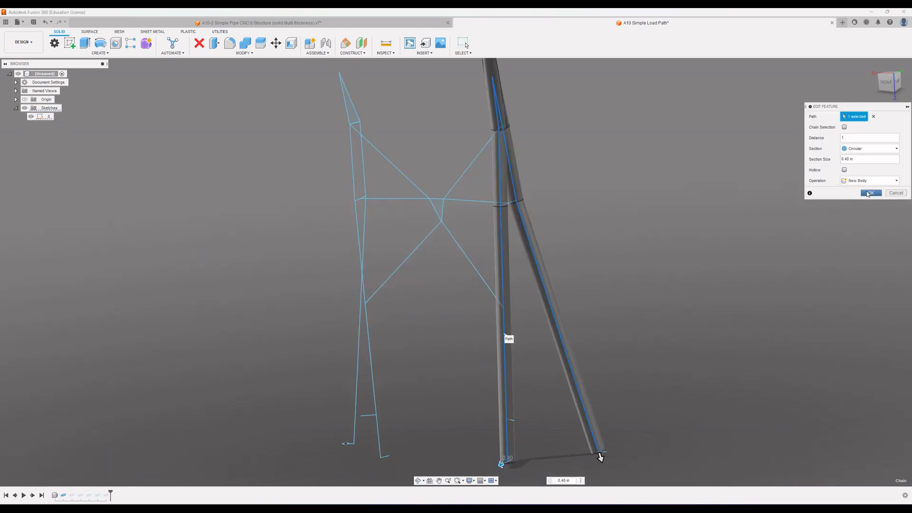
left_click(869, 193)
middle_click_drag(702, 209, 594, 249, "shift")
middle_click_drag(505, 151, 542, 149, "shift")
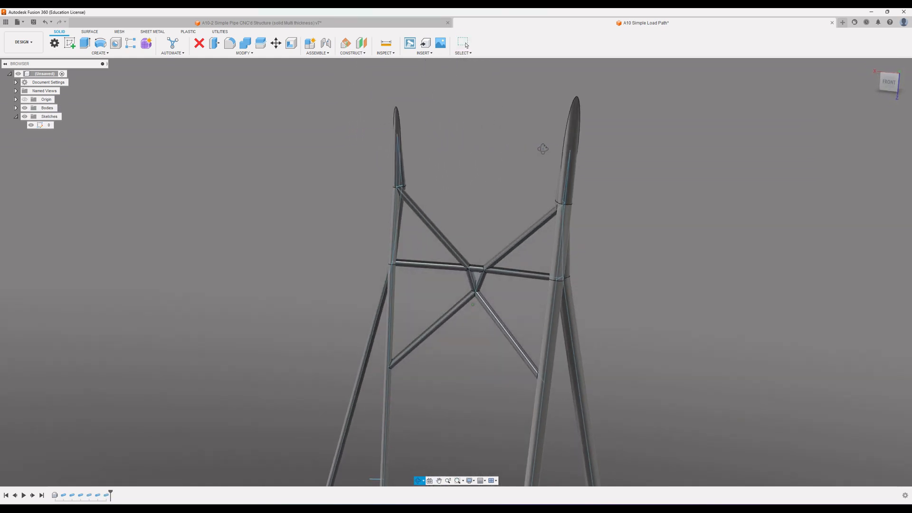
middle_click_drag(596, 248, 624, 245, "shift")
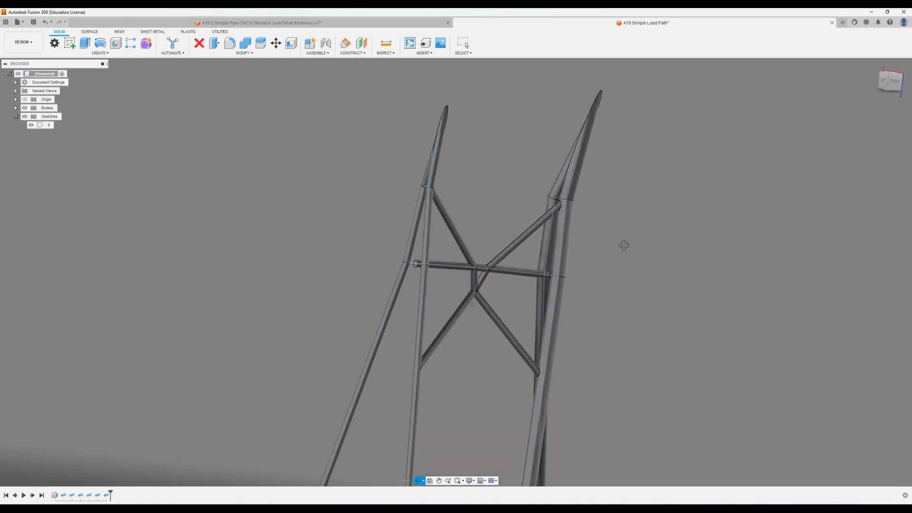
key("Escape")
Step: Switch to the A10-2 Simple Pipe CNC'd Structure design and toggle the baseline geometry component's visibility to compare it with the pipe structure
left_click(443, 23)
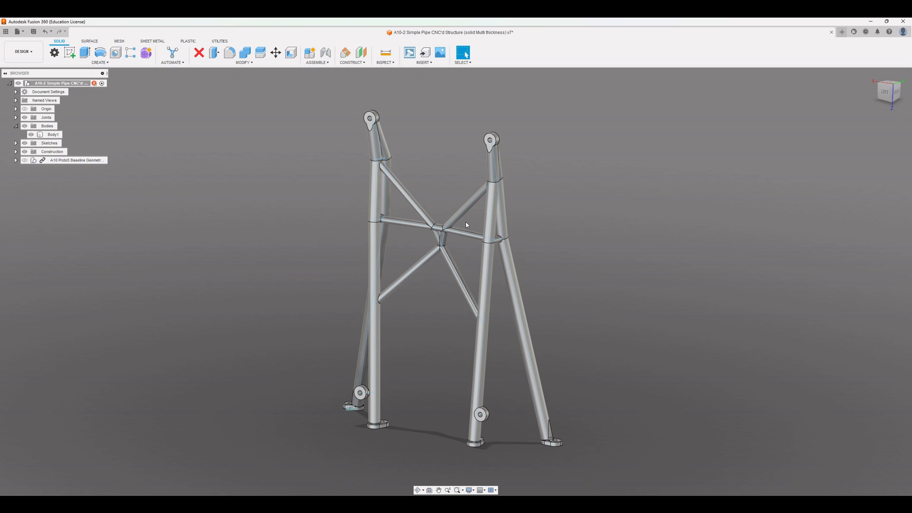
left_click(25, 160)
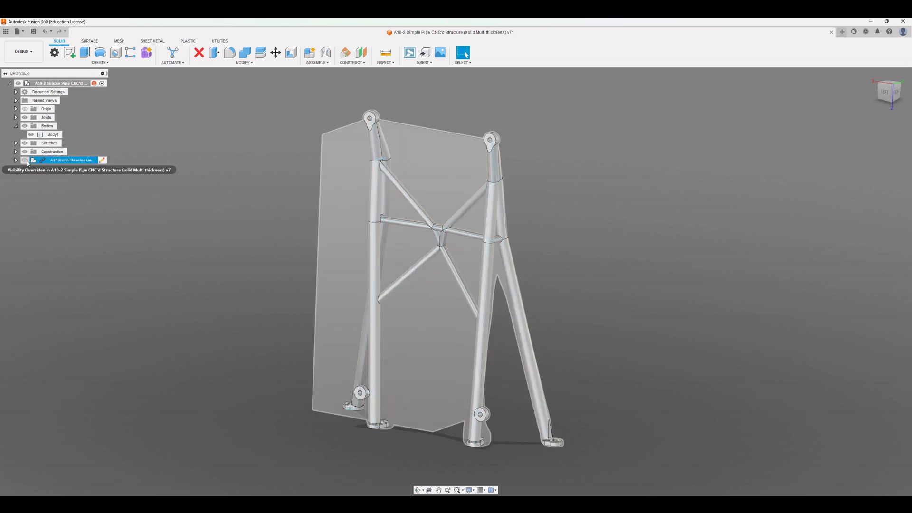
left_click(24, 160)
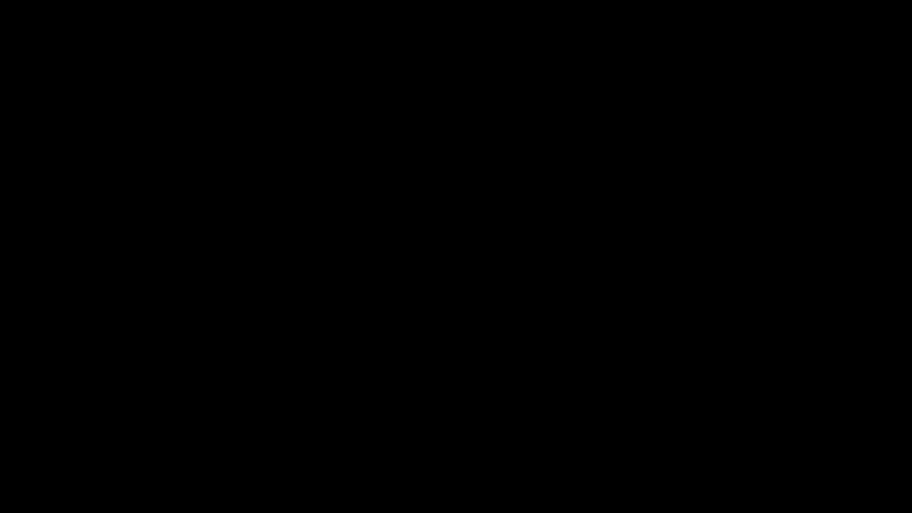